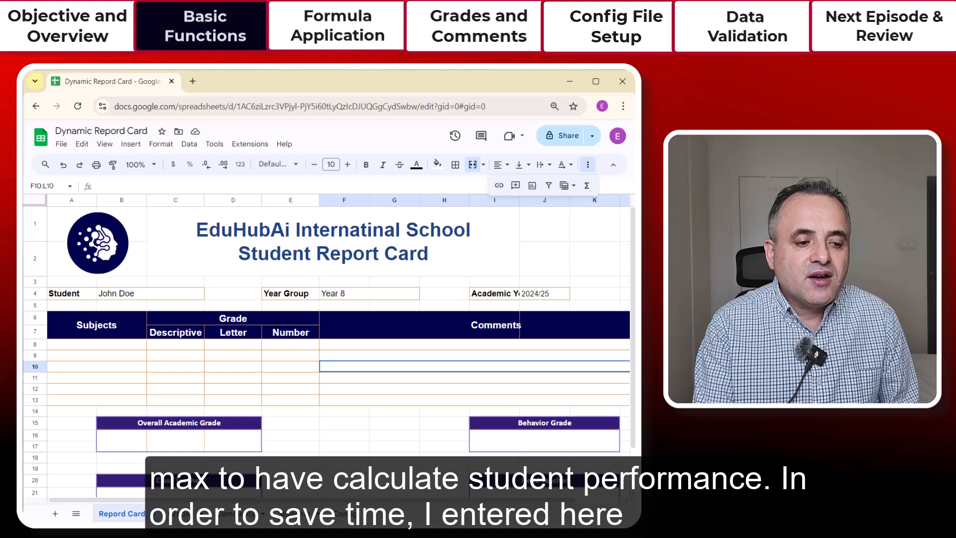
# Open the Grades sheet and review the student names, classes, subject grades and the Sum, Max, Min and Average columns
pyautogui.click(181, 514)
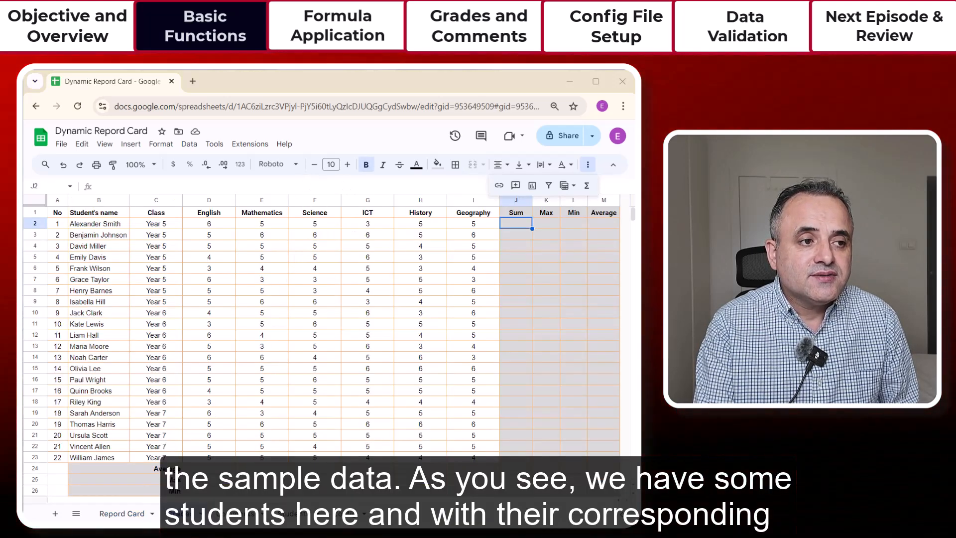
pyautogui.moveTo(95, 223); pyautogui.dragTo(108, 459)
pyautogui.moveTo(162, 225); pyautogui.dragTo(164, 467)
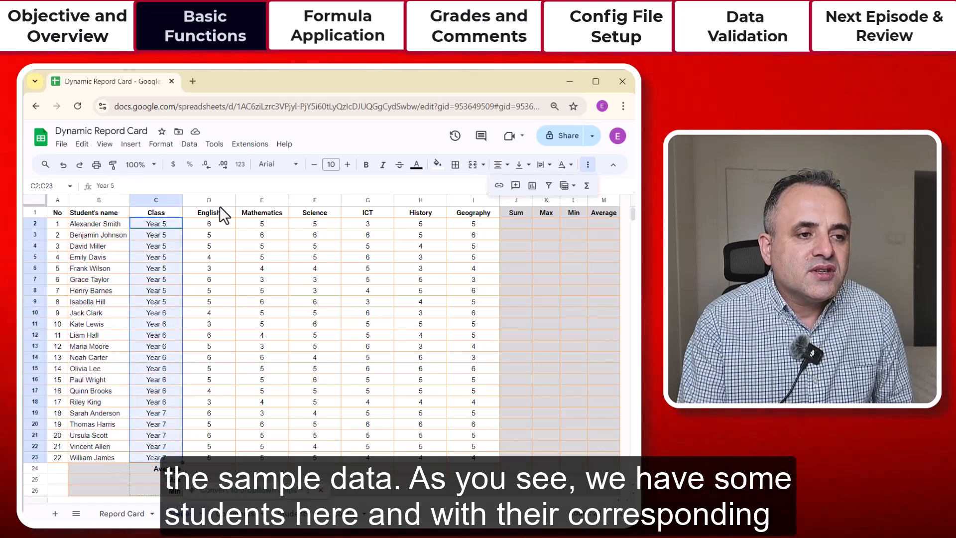
pyautogui.moveTo(211, 223); pyautogui.dragTo(487, 467)
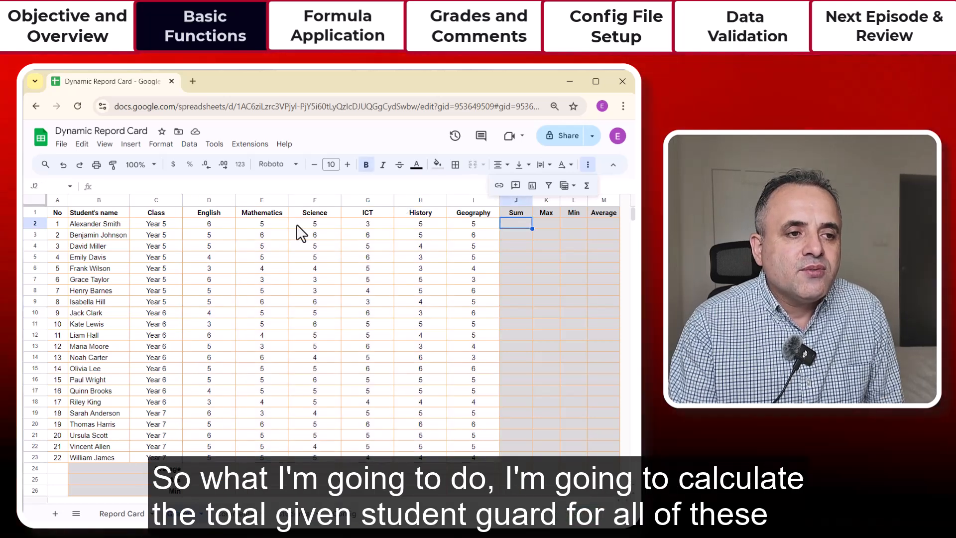
pyautogui.moveTo(220, 227); pyautogui.dragTo(479, 225)
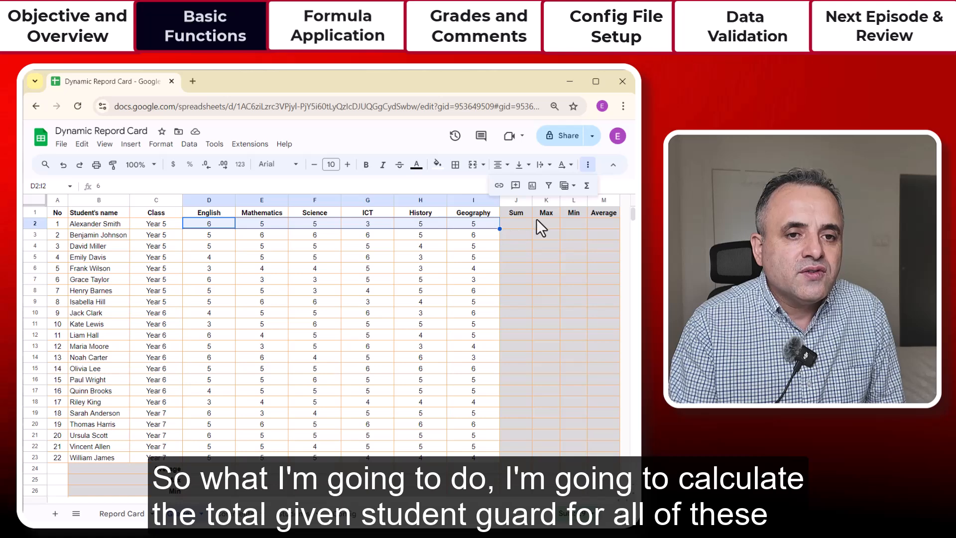
pyautogui.click(548, 224)
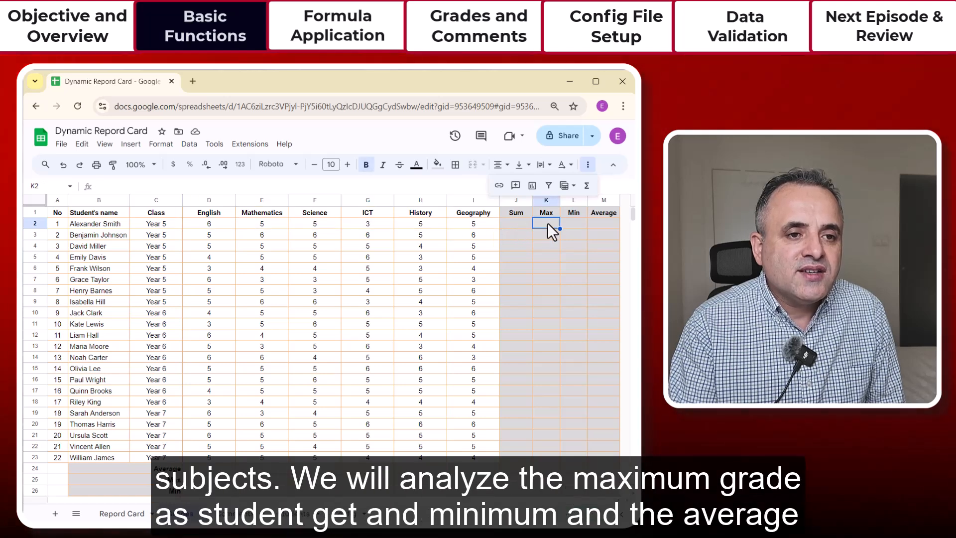
pyautogui.click(576, 225)
pyautogui.click(607, 223)
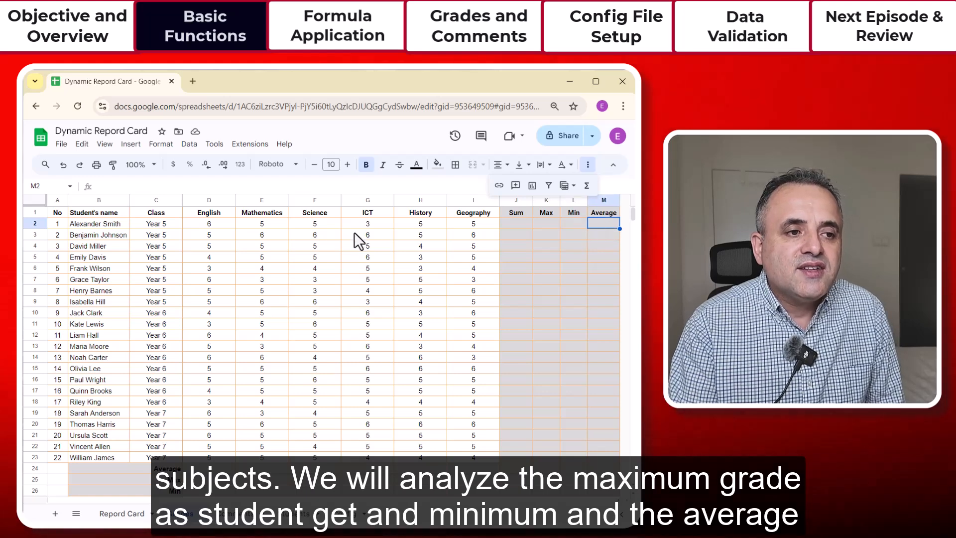
pyautogui.moveTo(220, 224); pyautogui.dragTo(476, 223)
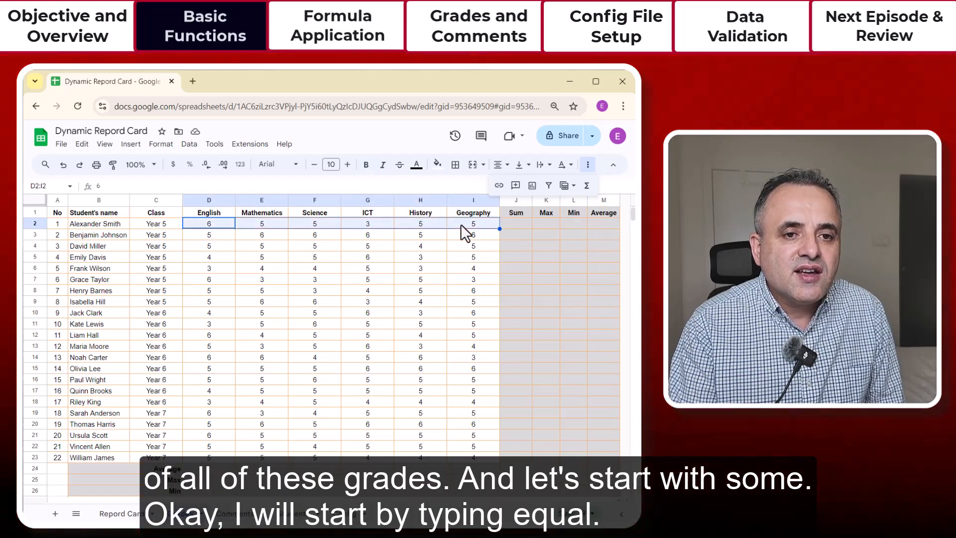
# Enter the formula =sum(d2:i2) in cell J2 to total the first student's subject grades
pyautogui.click(518, 224)
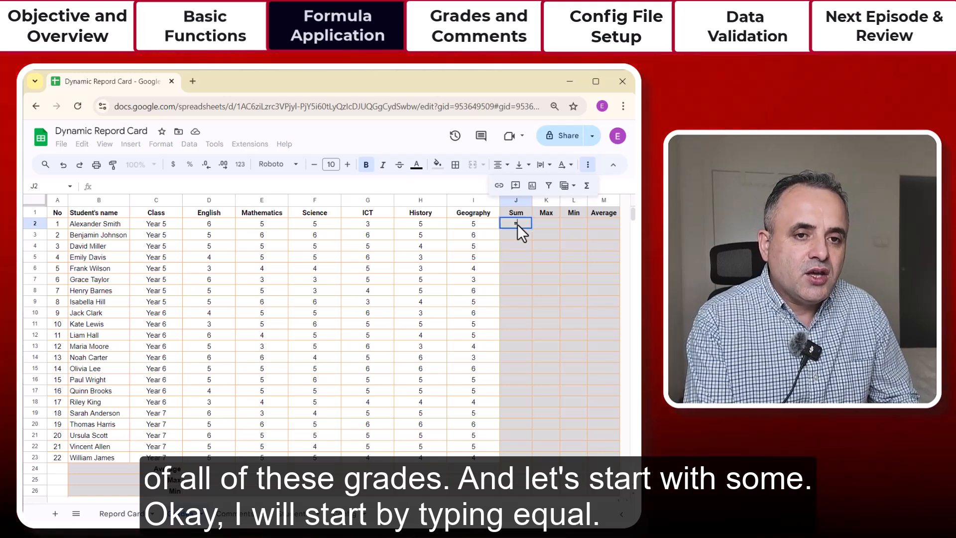
pyautogui.write('=sum(')
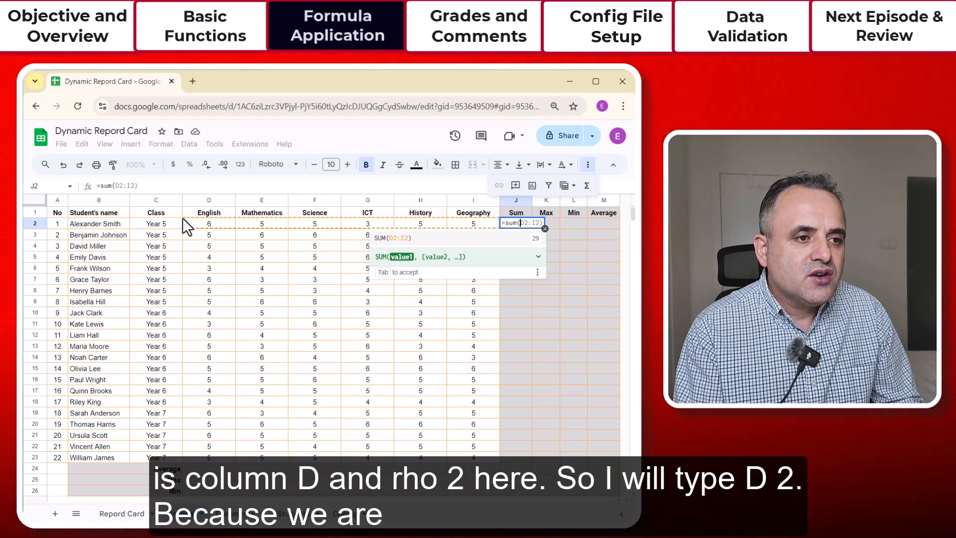
pyautogui.press('BackSpace')
pyautogui.press('BackSpace')
pyautogui.press('BackSpace')
pyautogui.press('BackSpace')
pyautogui.press('BackSpace')
pyautogui.press('BackSpace')
pyautogui.write('d')
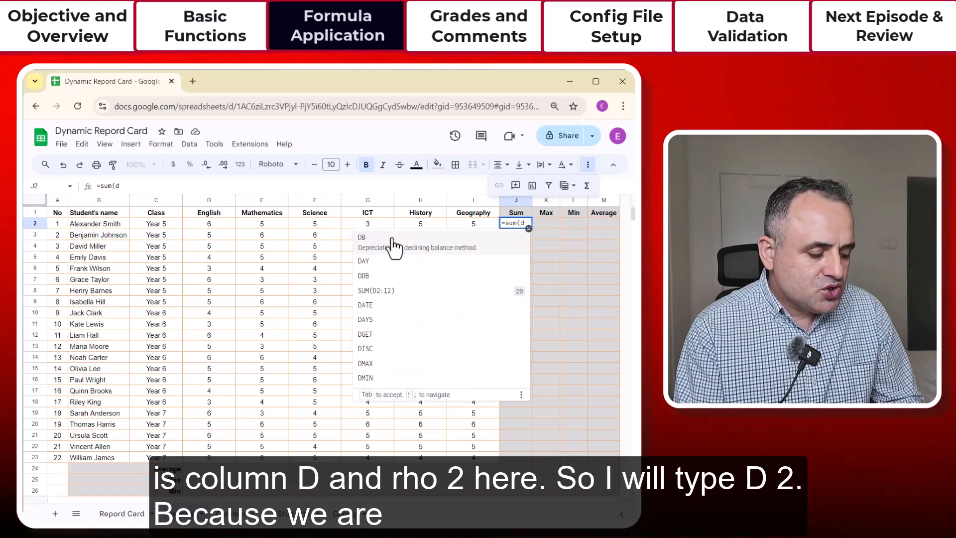
pyautogui.write('2:I2')
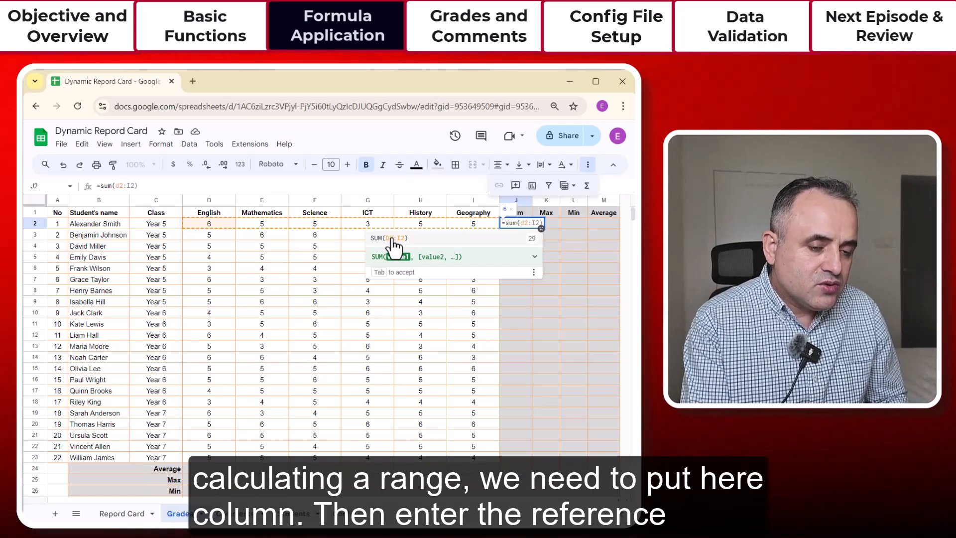
pyautogui.write(':')
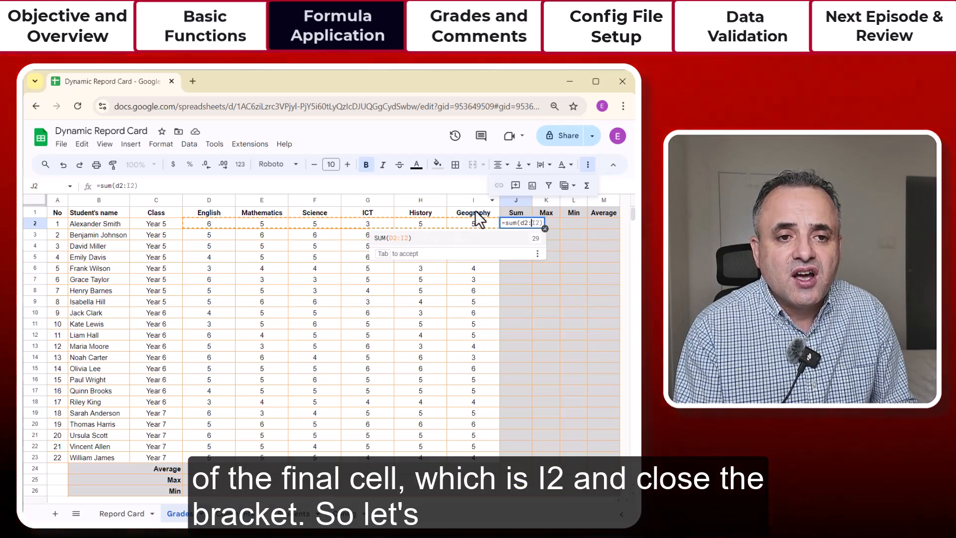
pyautogui.write('i2)')
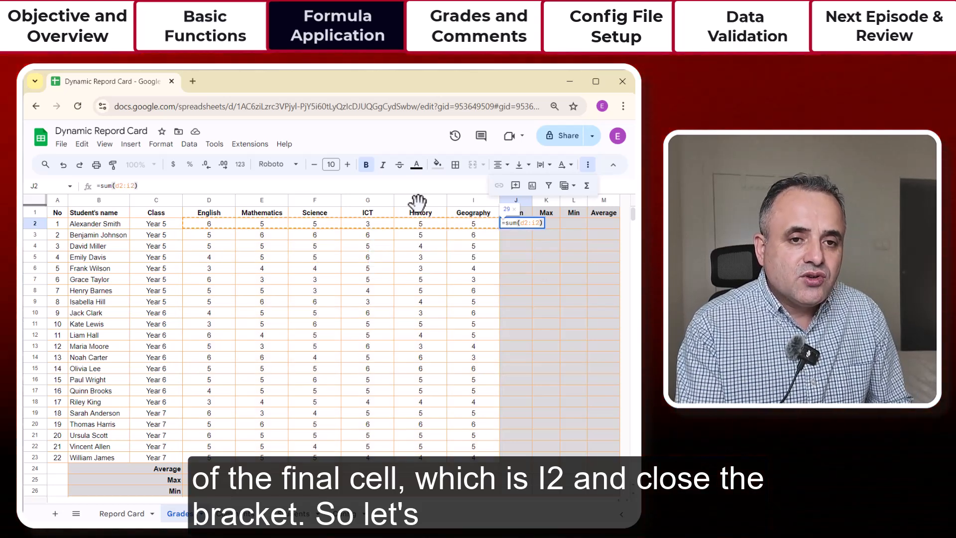
pyautogui.press('Return')
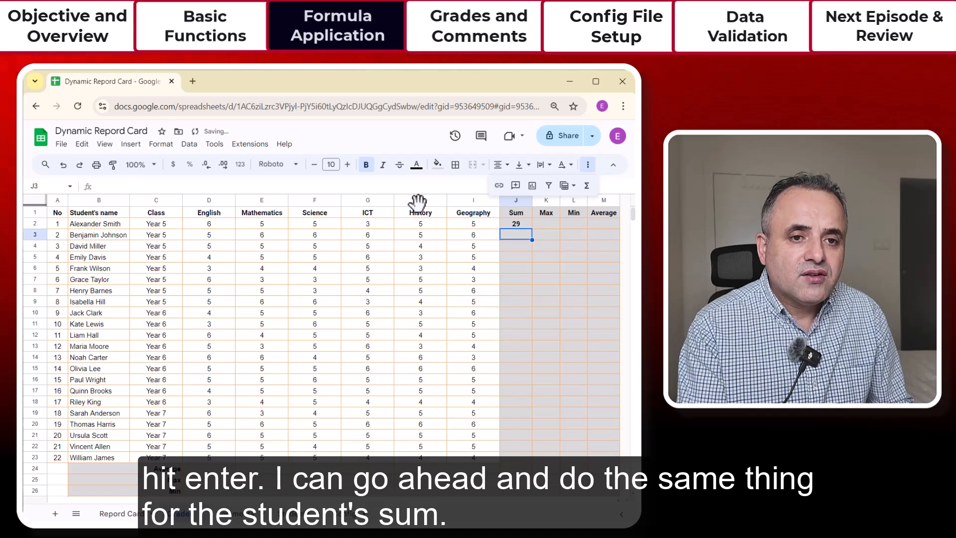
# Enter the formula =sum(d3:i3) in cell J3 to total the second student's grades
pyautogui.write('=')
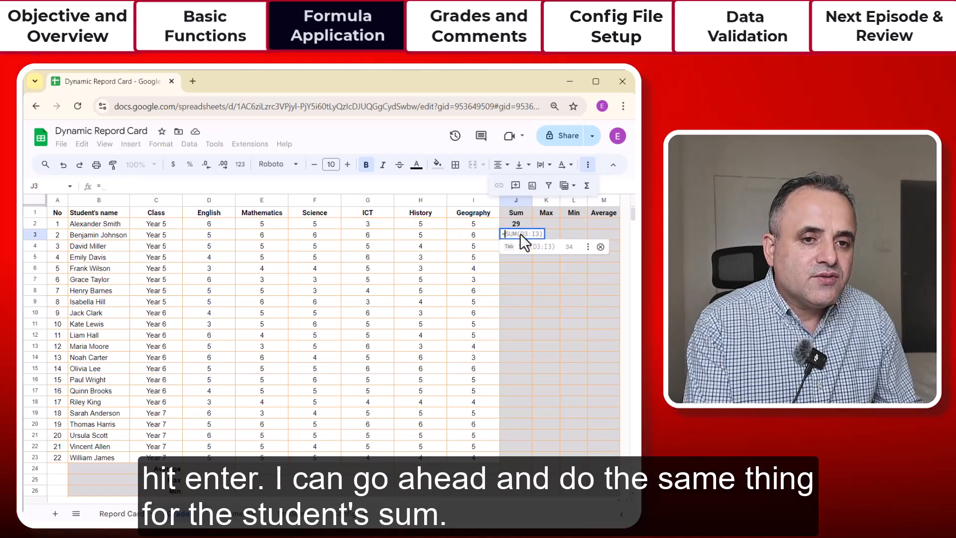
pyautogui.write('sum(')
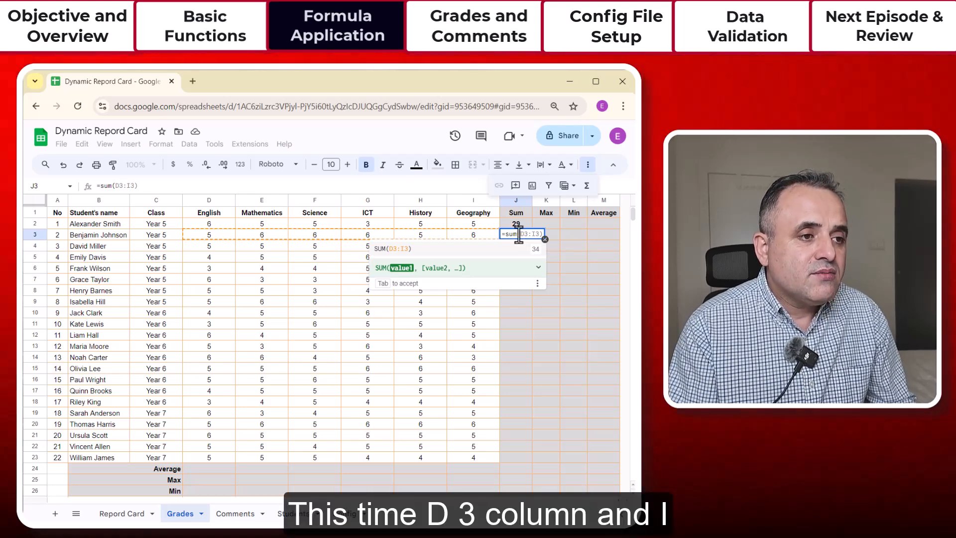
pyautogui.write('d3:')
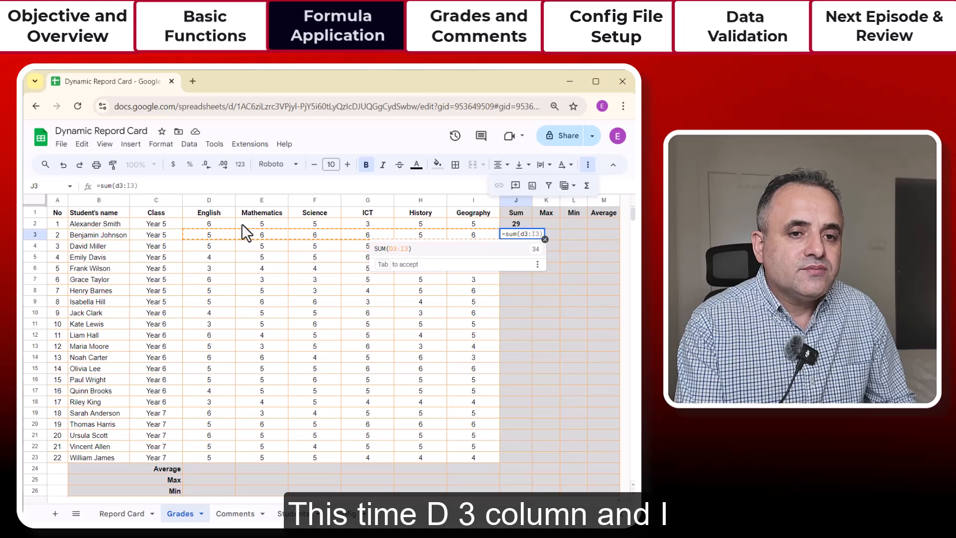
pyautogui.write('i3)')
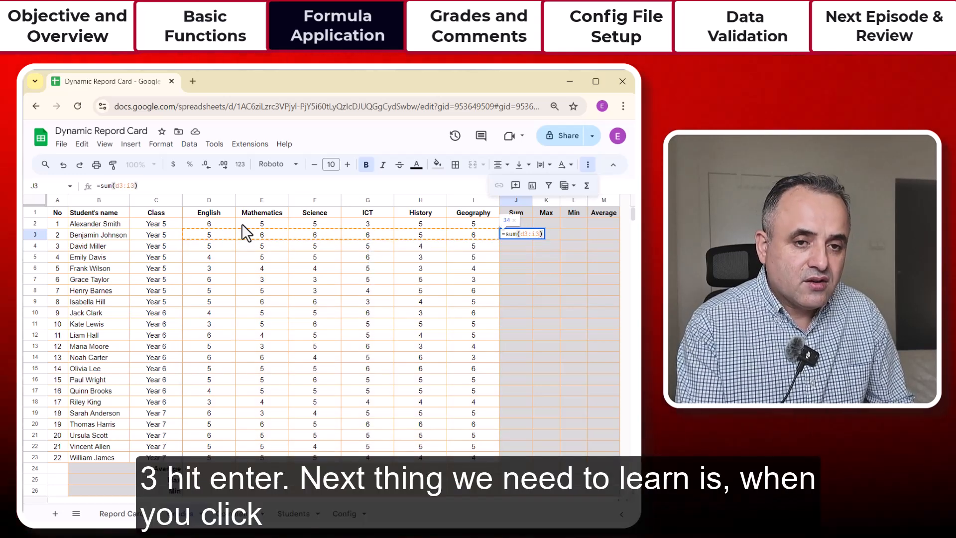
pyautogui.press('Return')
# Inspect the sum formula in J3, then copy that cell and paste it into J4
pyautogui.click(517, 235)
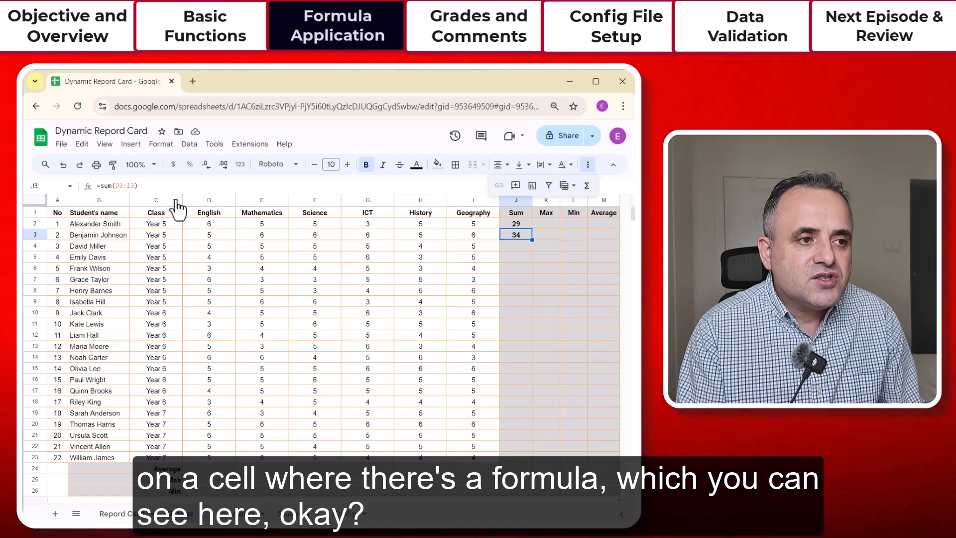
pyautogui.moveTo(139, 186); pyautogui.dragTo(103, 186)
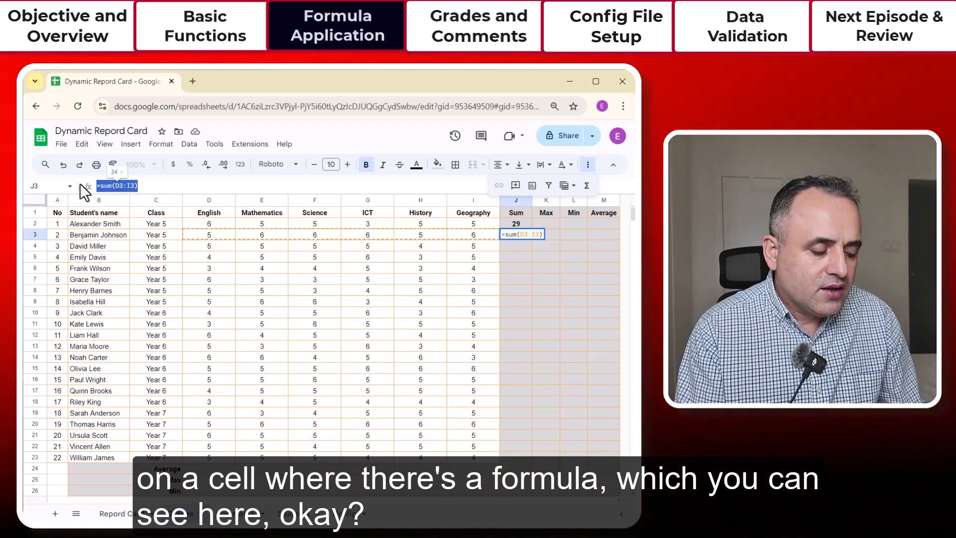
pyautogui.press('Escape')
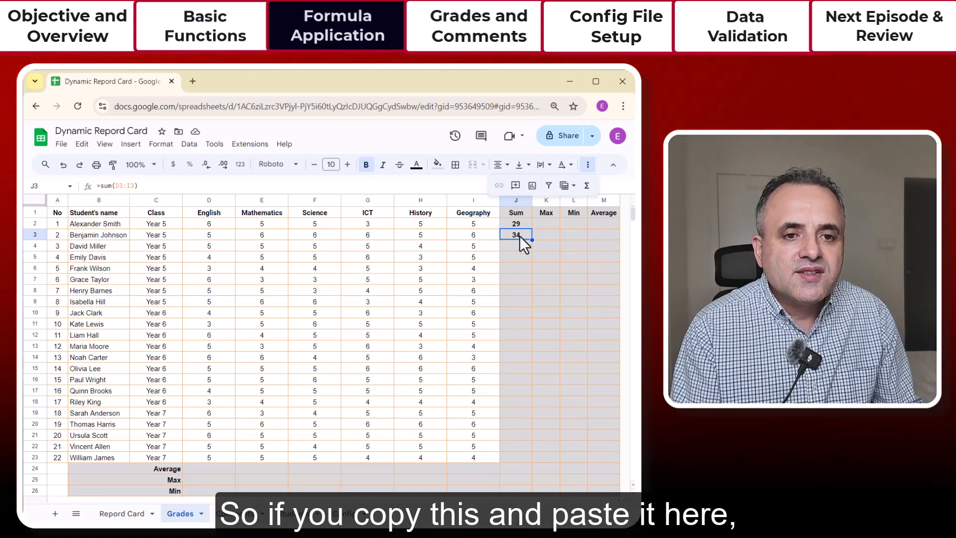
pyautogui.rightClick(519, 235)
pyautogui.click(550, 195)
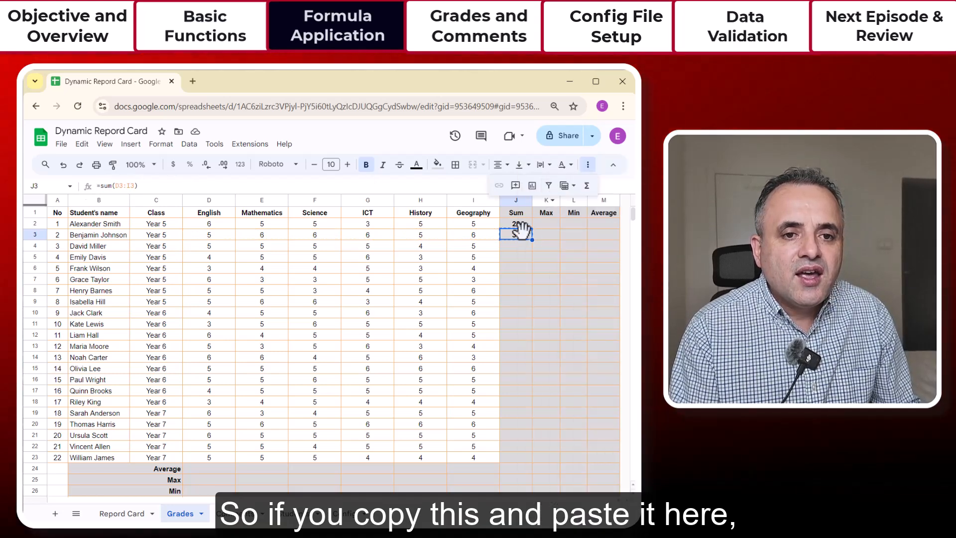
pyautogui.click(518, 245)
pyautogui.rightClick(518, 246)
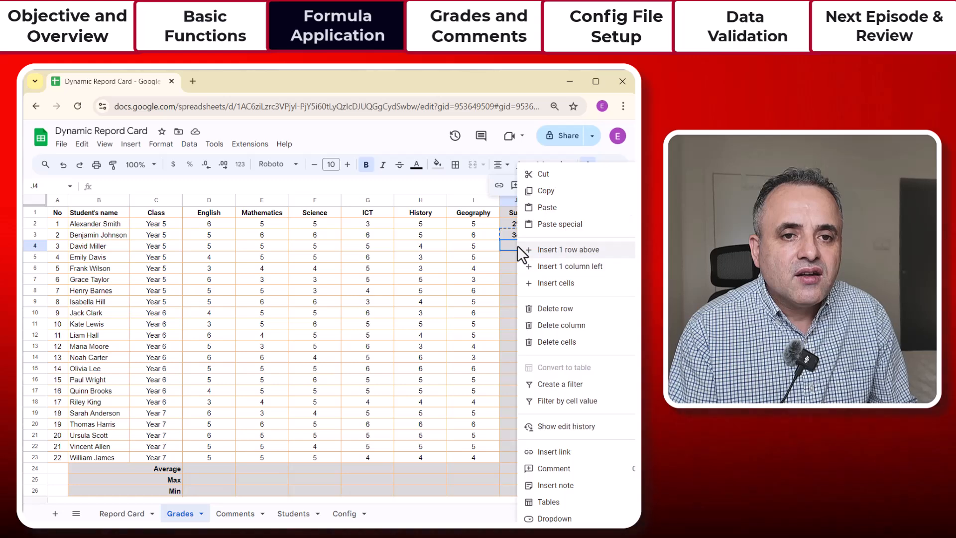
pyautogui.click(538, 209)
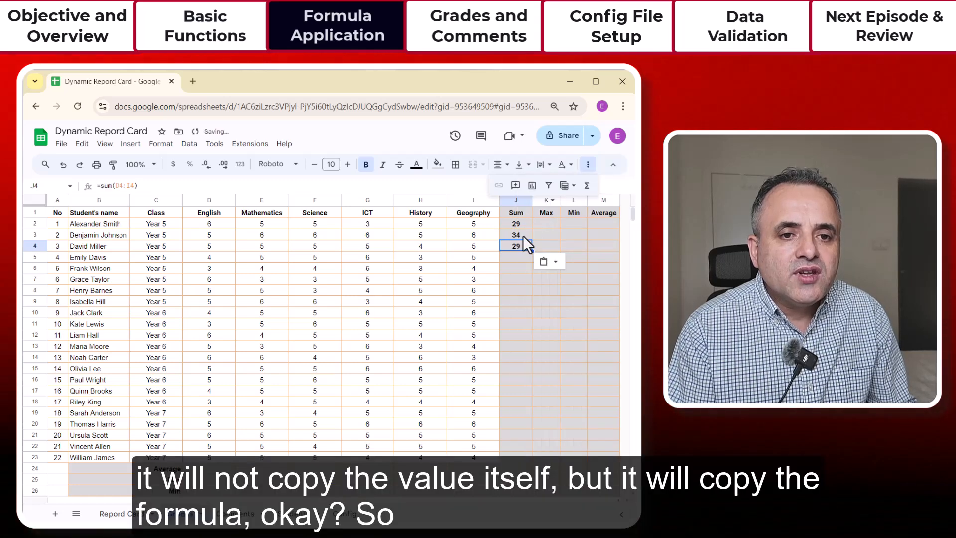
# Compare the formulas in J3 and J4 to check how the cell references adjust when copied
pyautogui.click(517, 235)
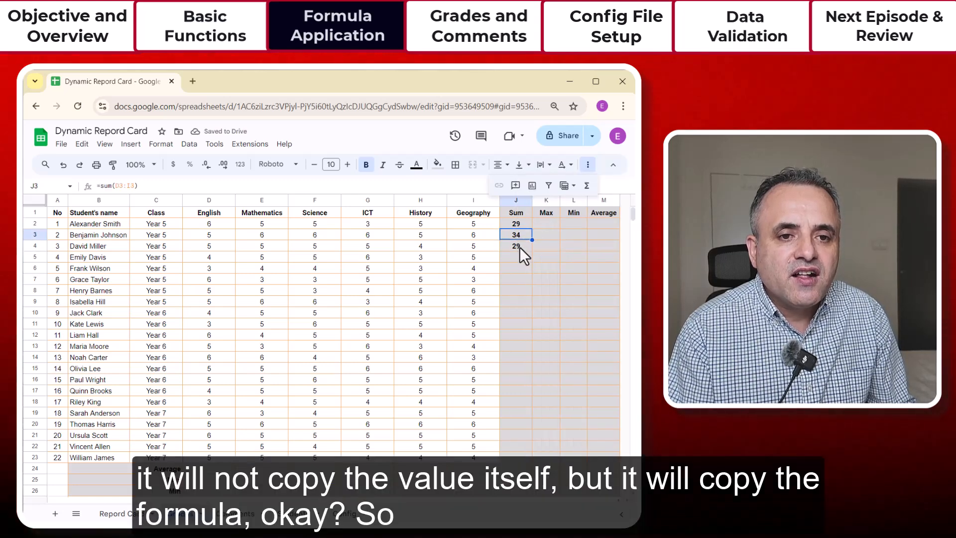
pyautogui.click(519, 247)
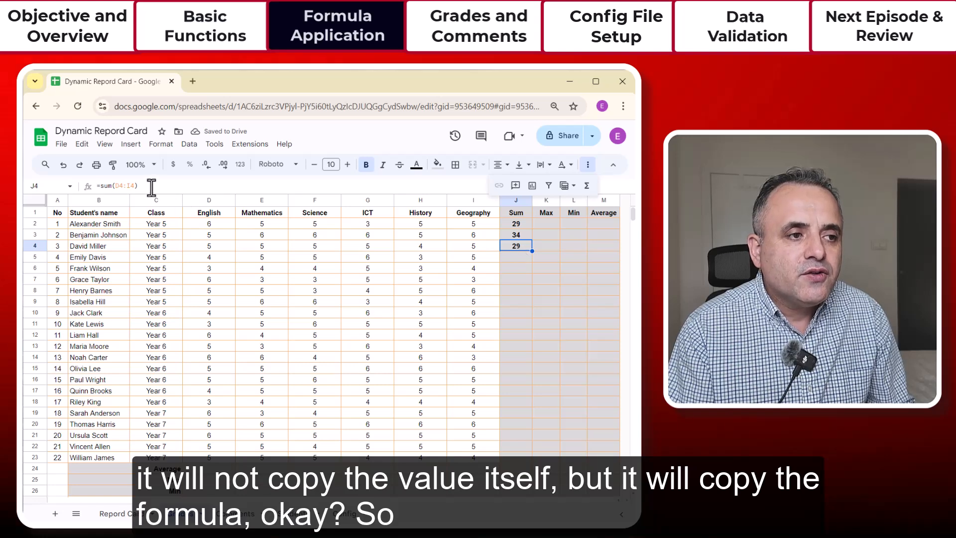
pyautogui.click(524, 235)
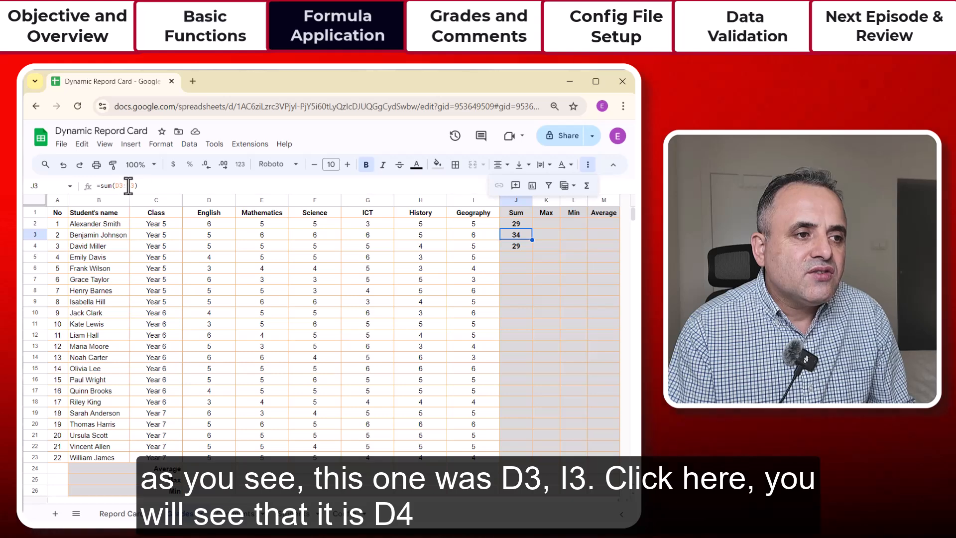
# Copy the sum formula from J4 and paste it into the range J5:J11
pyautogui.click(524, 246)
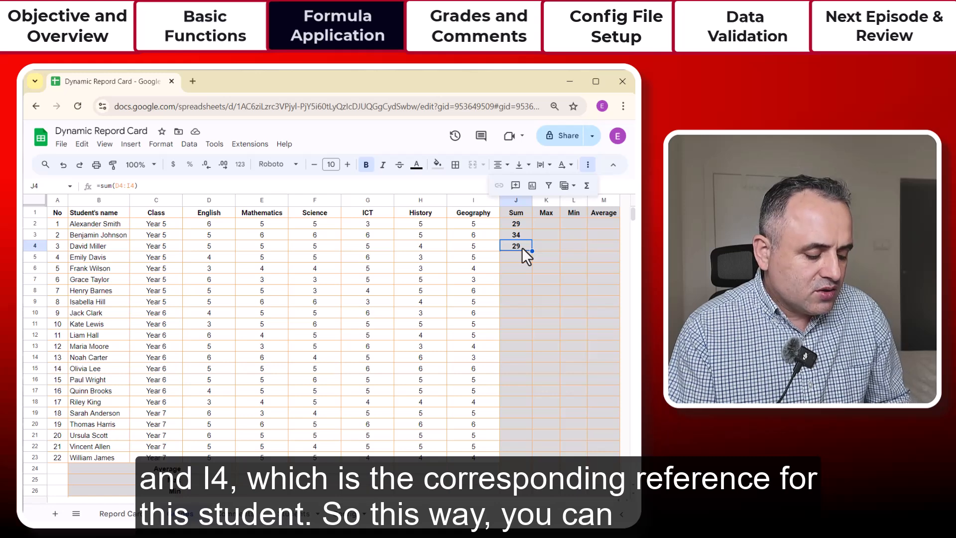
pyautogui.hotkey('ctrl', 'c')
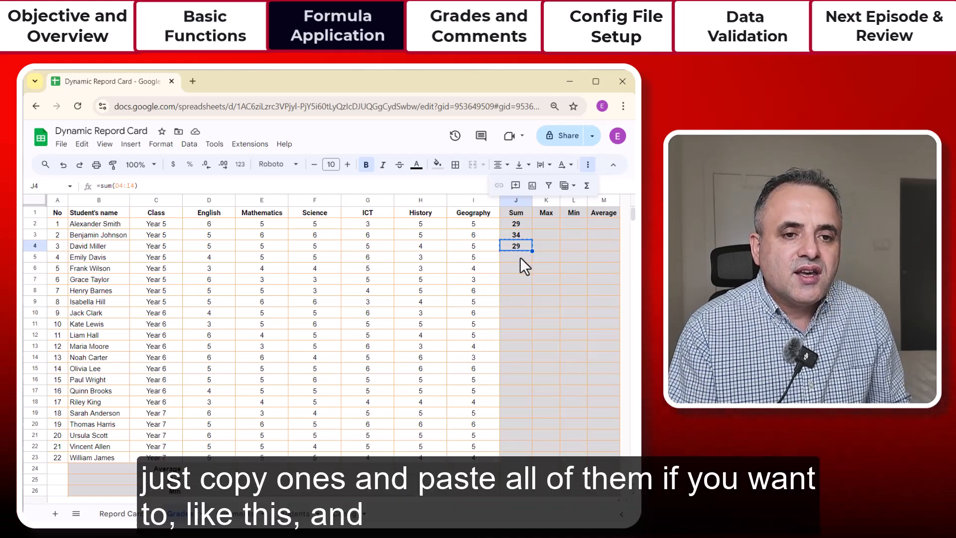
pyautogui.moveTo(520, 257); pyautogui.dragTo(522, 328)
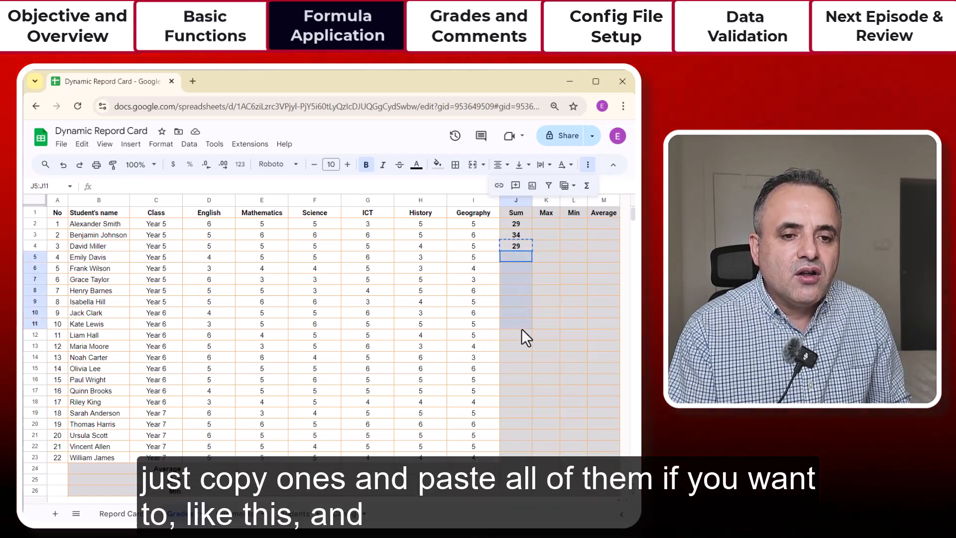
pyautogui.rightClick(511, 258)
pyautogui.click(537, 209)
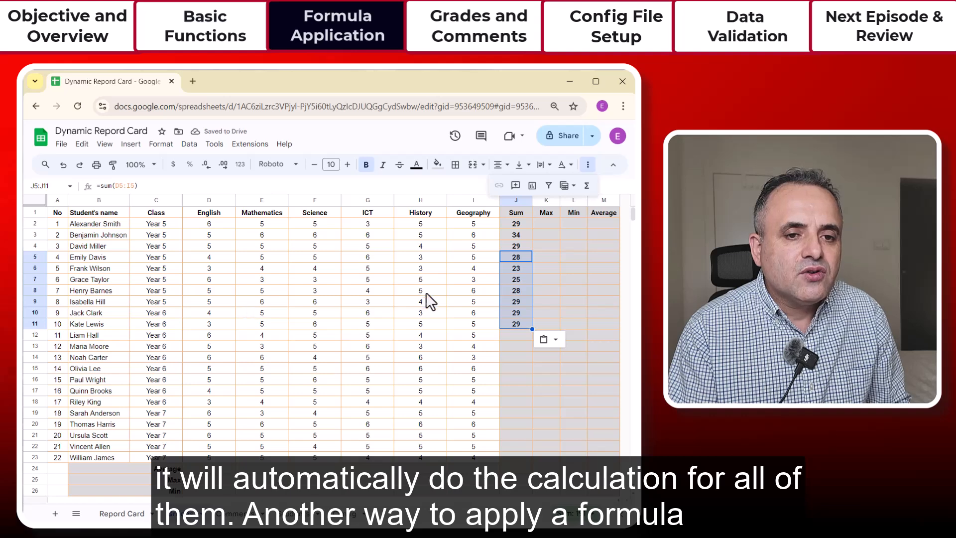
pyautogui.click(516, 357)
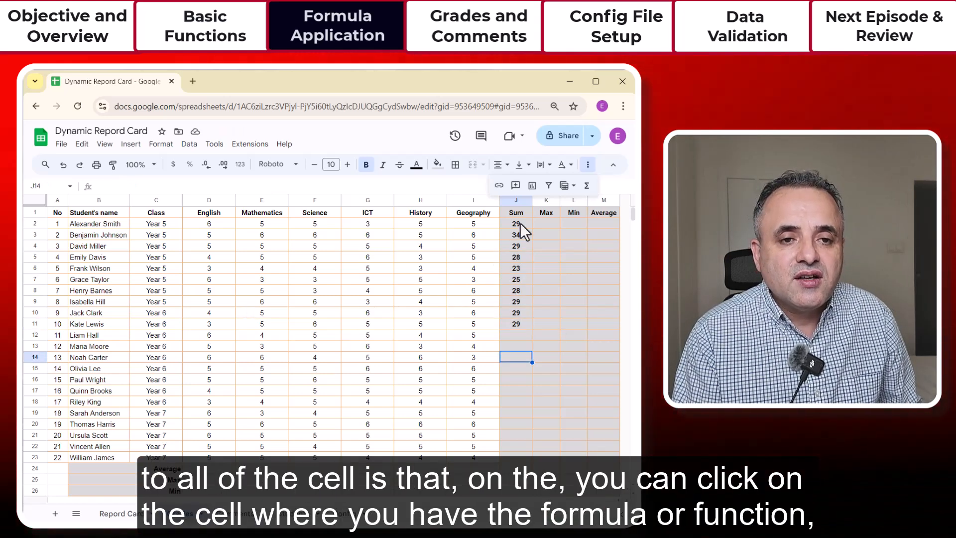
# Fill the sum formula from J2 down through J23 so it covers every student
pyautogui.click(520, 224)
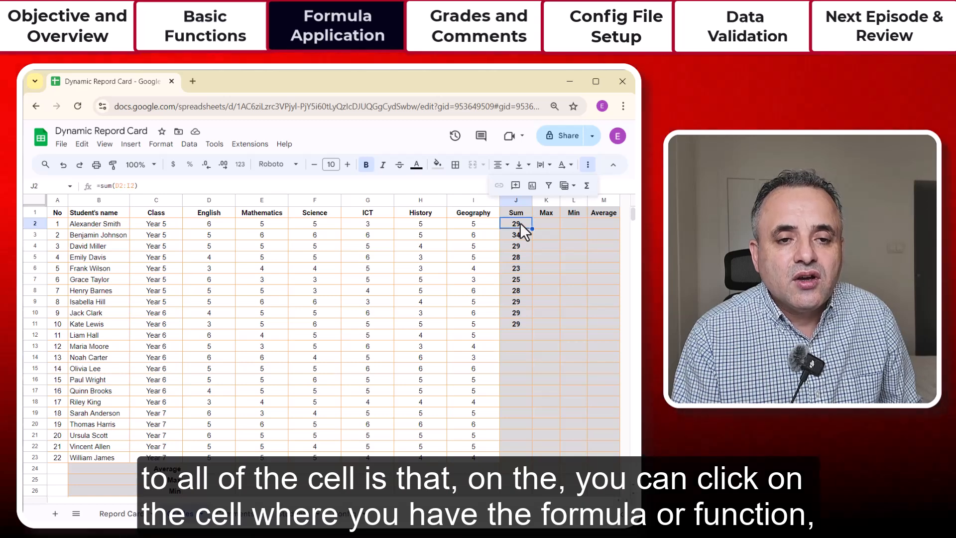
pyautogui.moveTo(142, 185); pyautogui.dragTo(61, 187)
pyautogui.press('Escape')
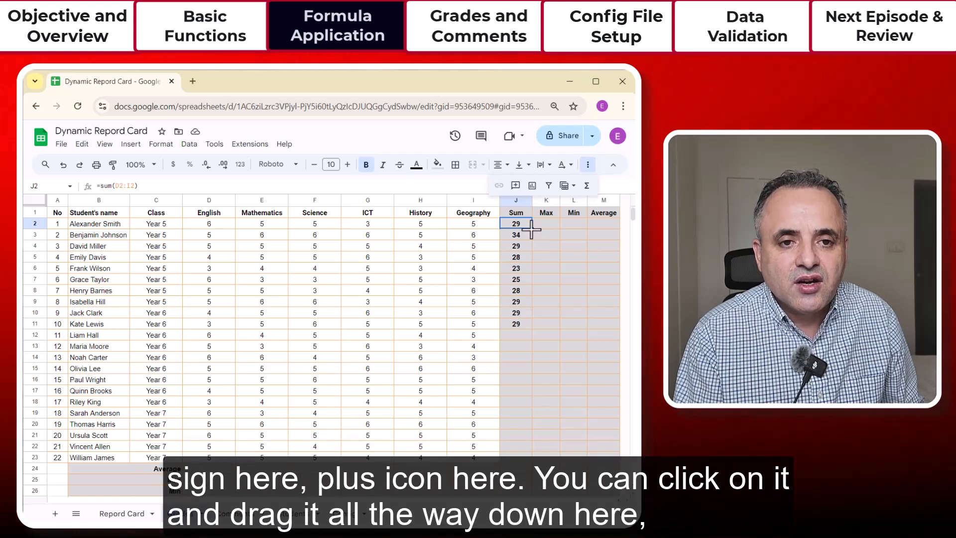
pyautogui.moveTo(531, 229); pyautogui.dragTo(518, 457)
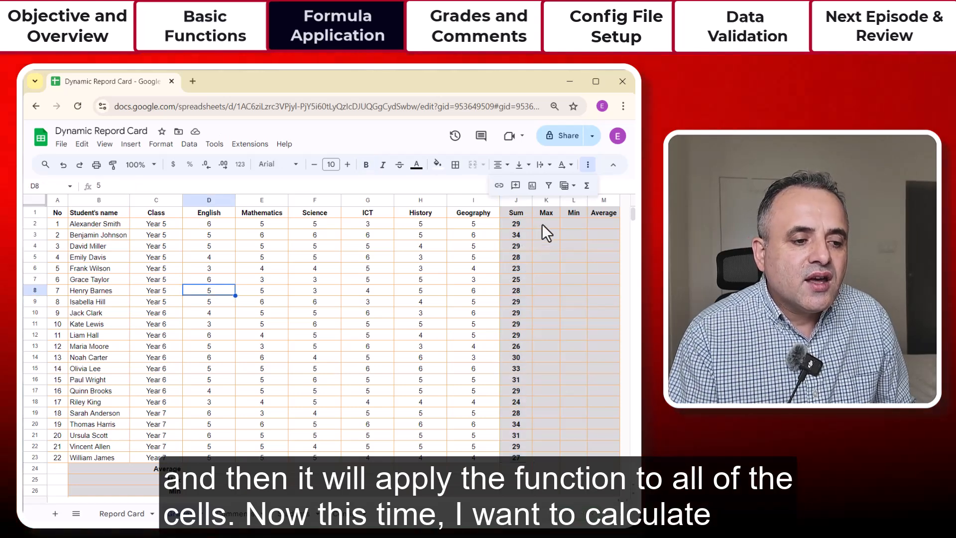
# Enter the formula =max(d2:i2) in K2 to get the first student's highest grade
pyautogui.click(544, 223)
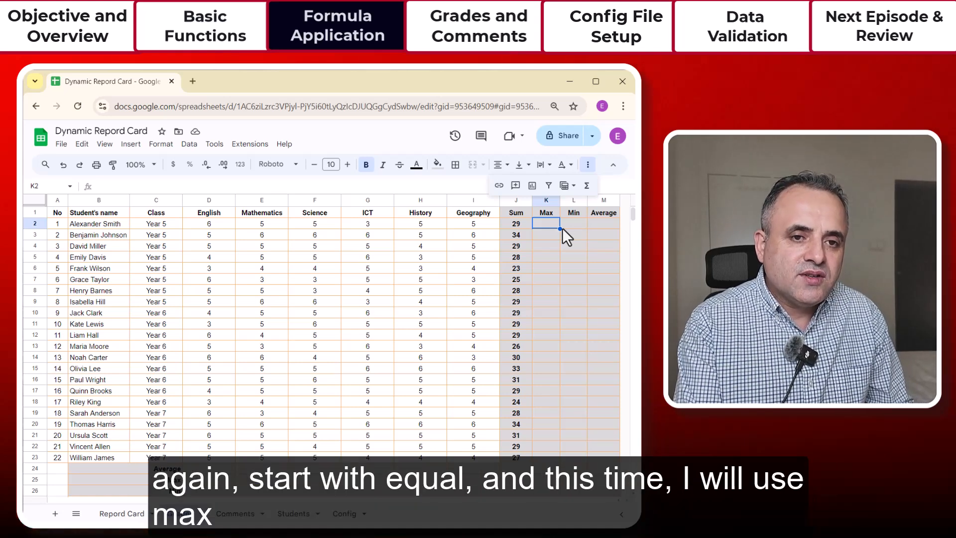
pyautogui.write('=')
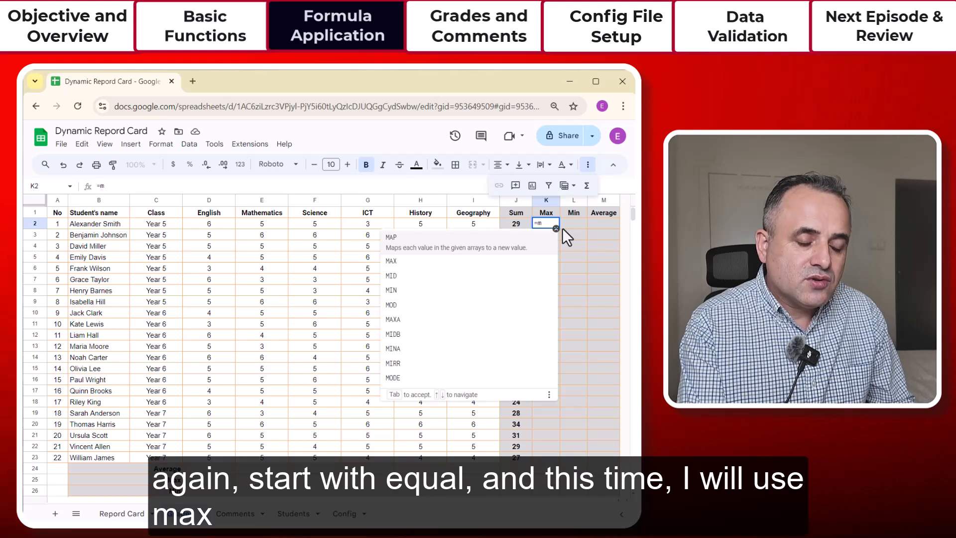
pyautogui.write('max')
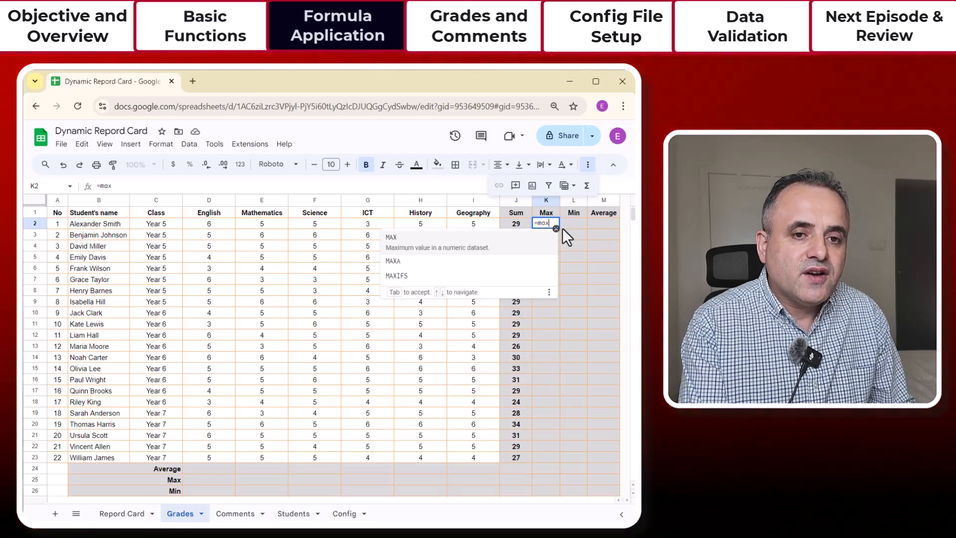
pyautogui.write('(')
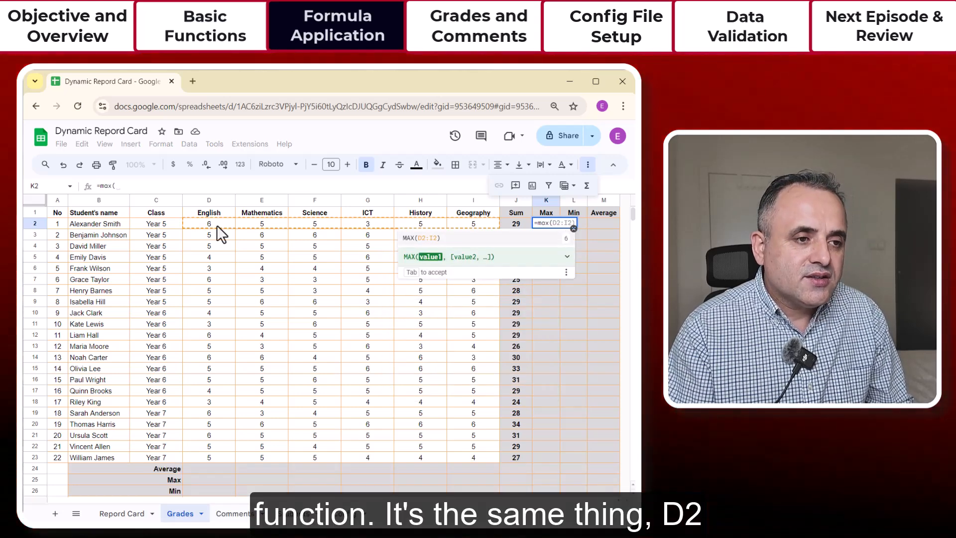
pyautogui.write('d2')
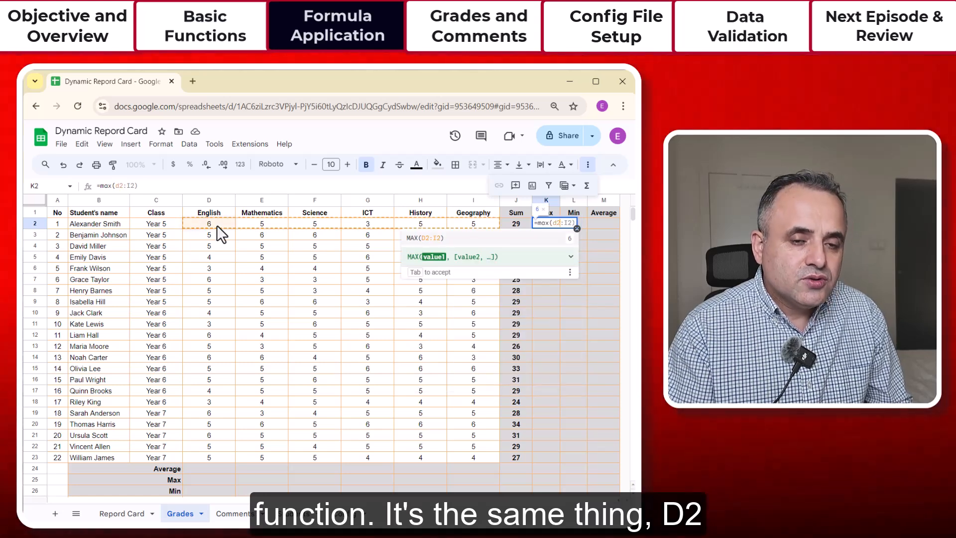
pyautogui.write(':')
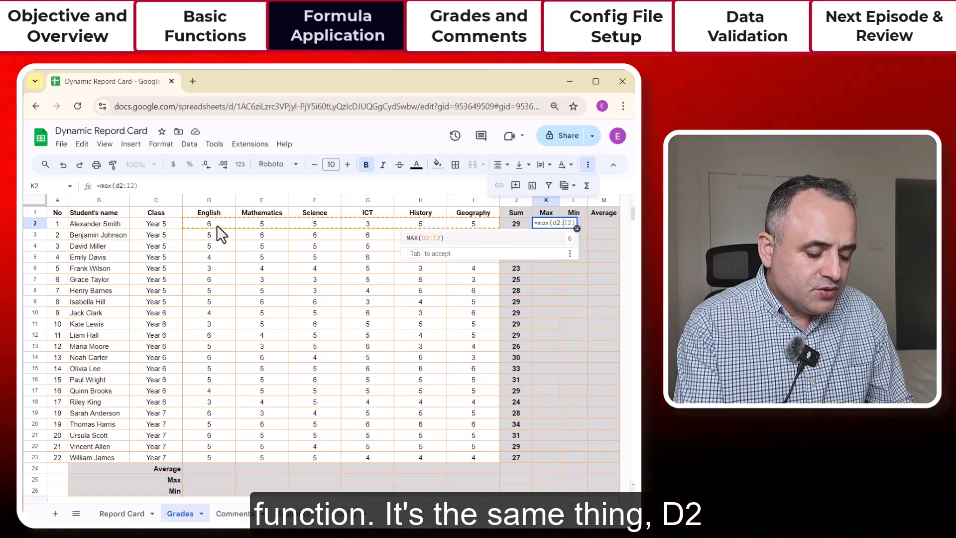
pyautogui.write('i2)')
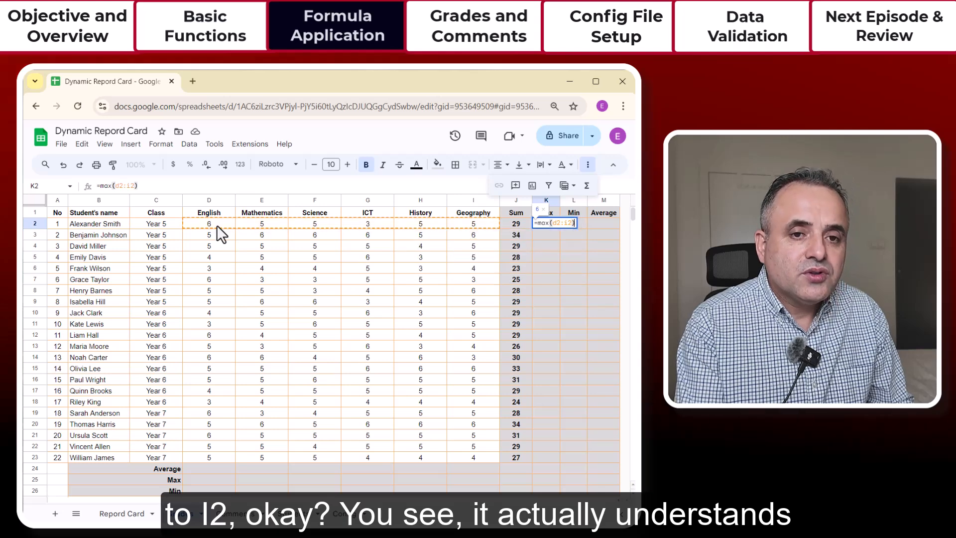
pyautogui.press('Return')
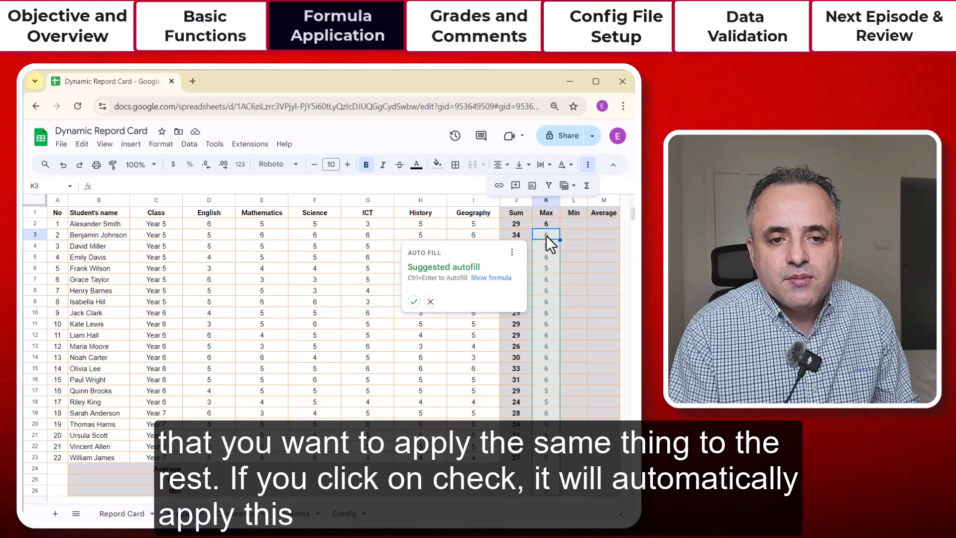
# Accept the suggested autofill of the max formula down column K and clear the surplus results in K24:K29
pyautogui.click(413, 302)
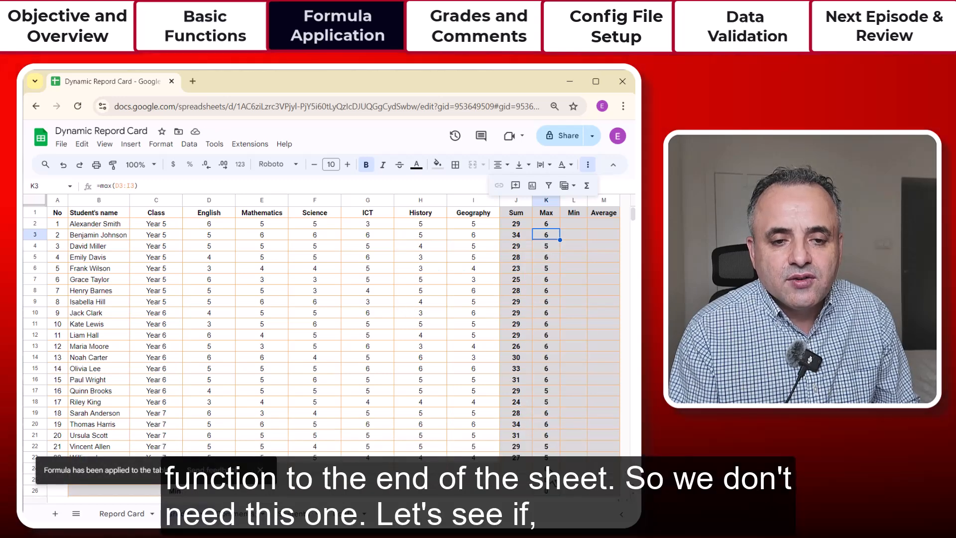
pyautogui.moveTo(549, 470); pyautogui.dragTo(554, 500)
pyautogui.press('Delete')
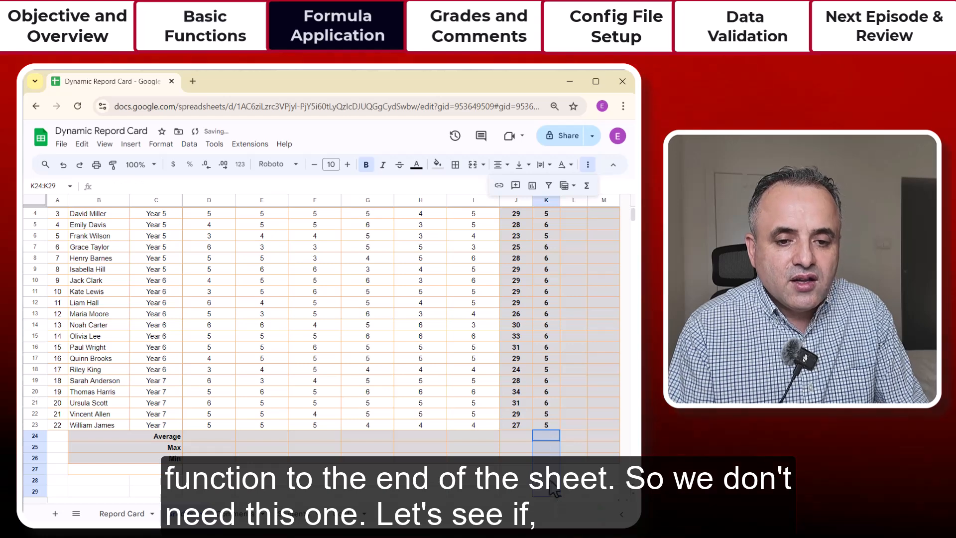
# Check the max formula in K23 against the grades in that student's row
pyautogui.click(552, 426)
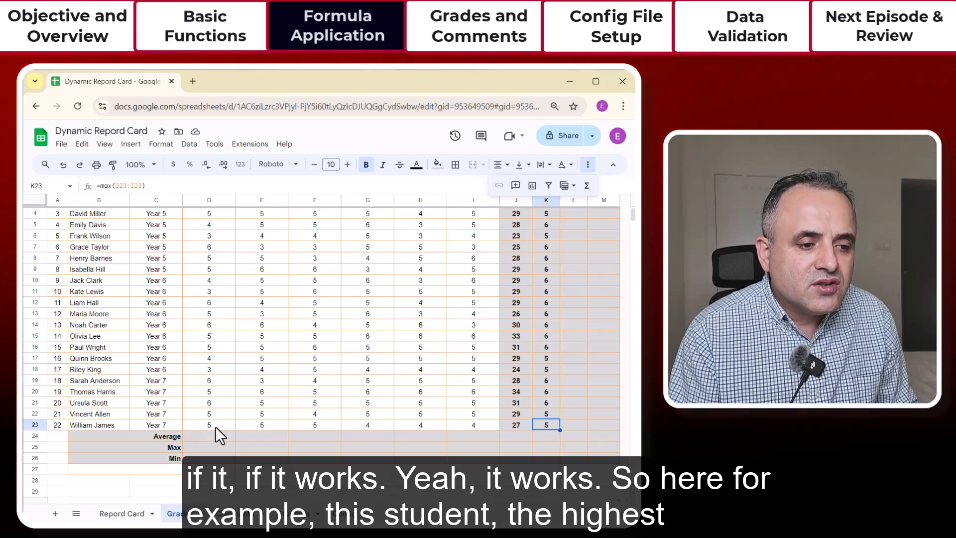
pyautogui.moveTo(215, 426); pyautogui.dragTo(313, 425)
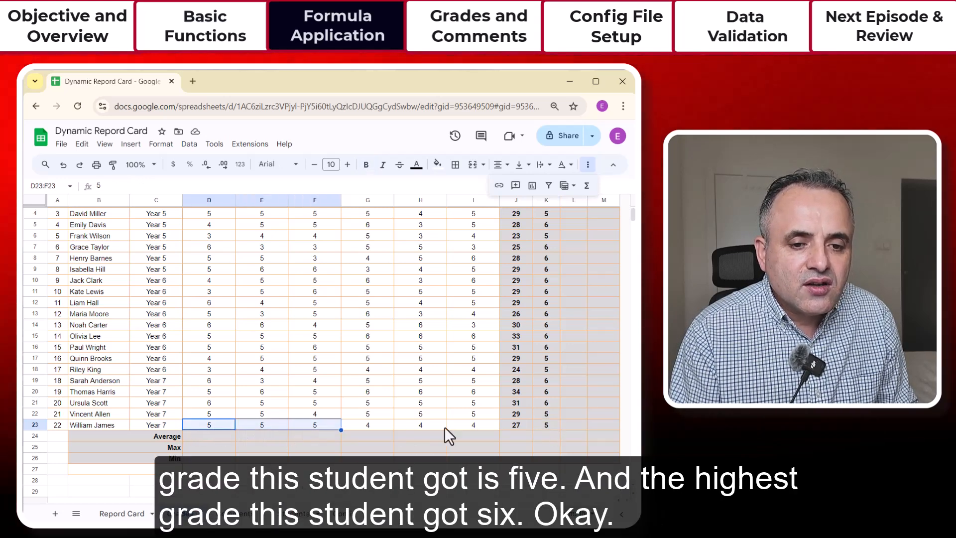
pyautogui.click(547, 425)
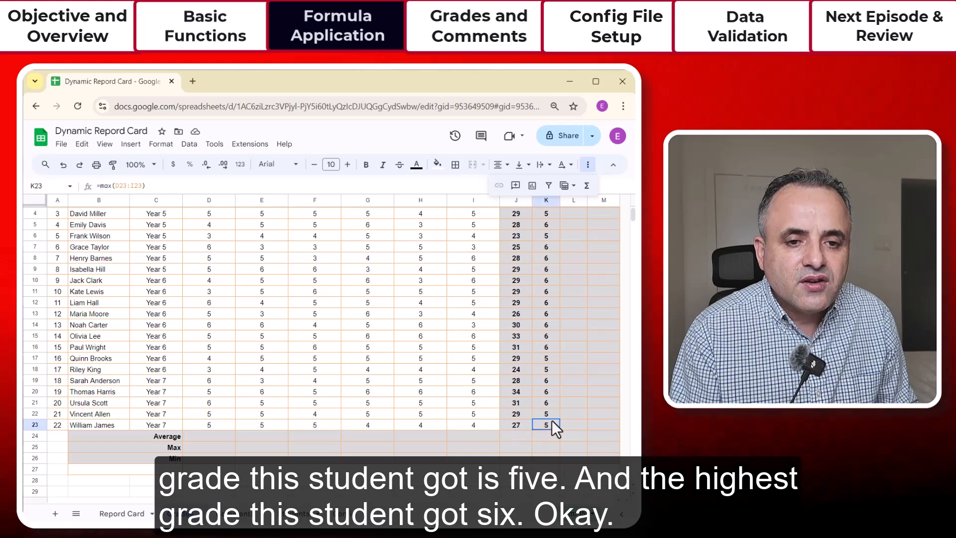
pyautogui.click(547, 318)
# Enter the formula =min(D2:I2) in L2, picking the grade range directly from the sheet
pyautogui.scroll(1, 506, 321)
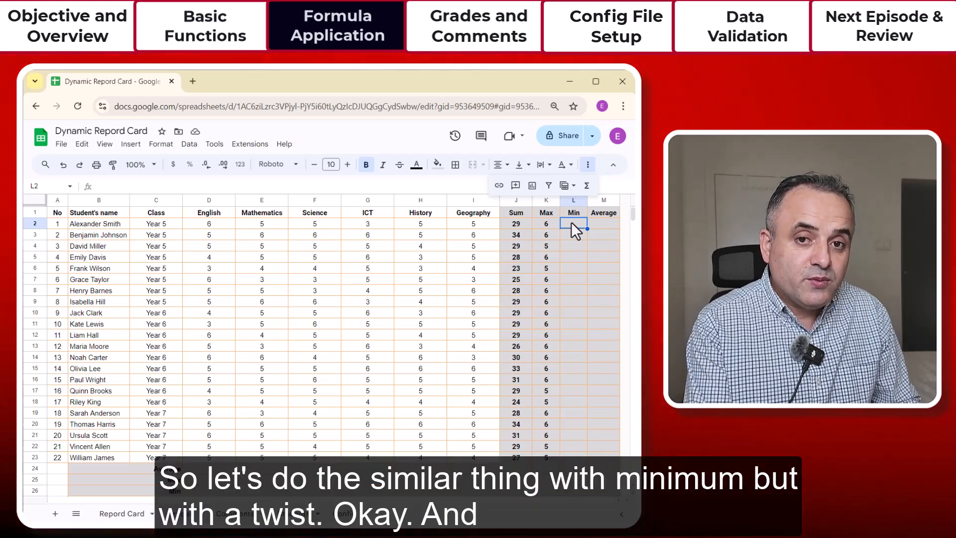
pyautogui.write('=')
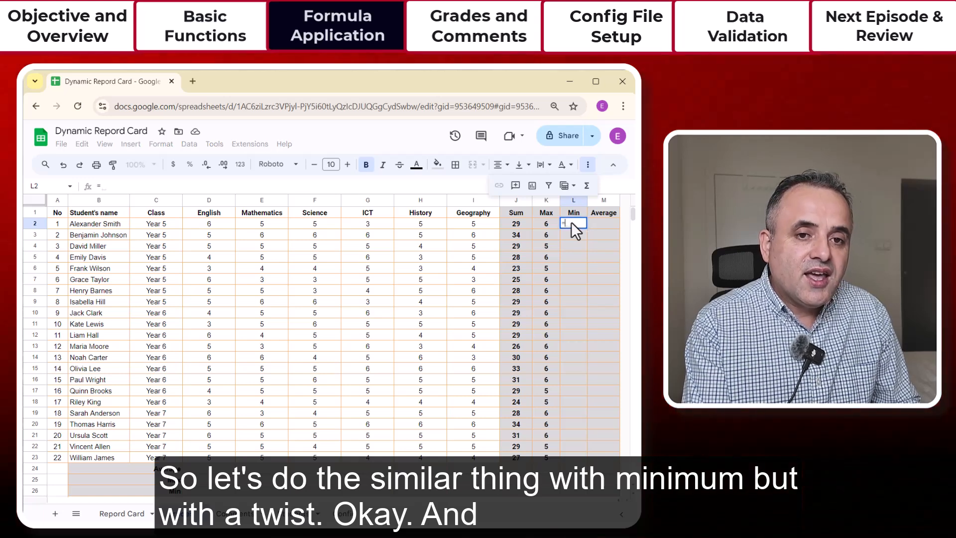
pyautogui.write('min(')
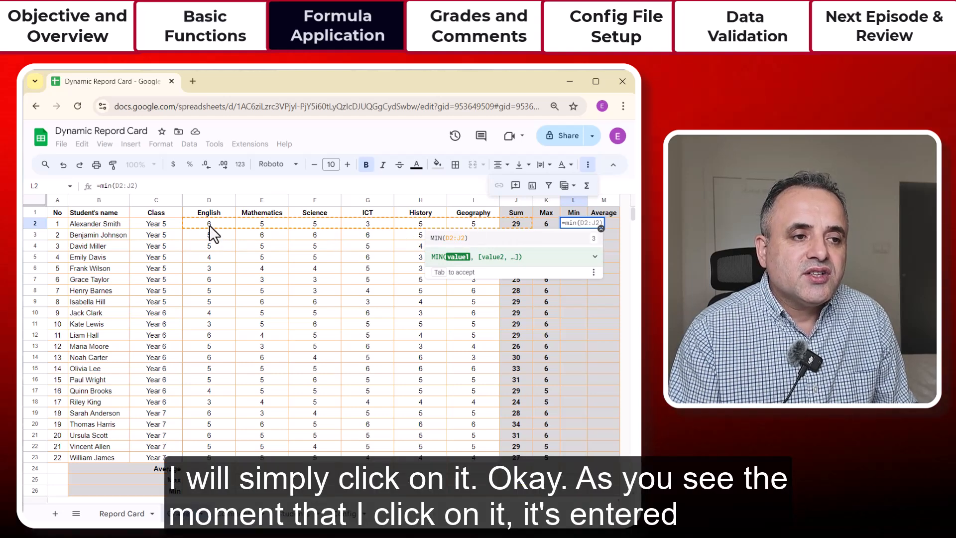
pyautogui.click(209, 225)
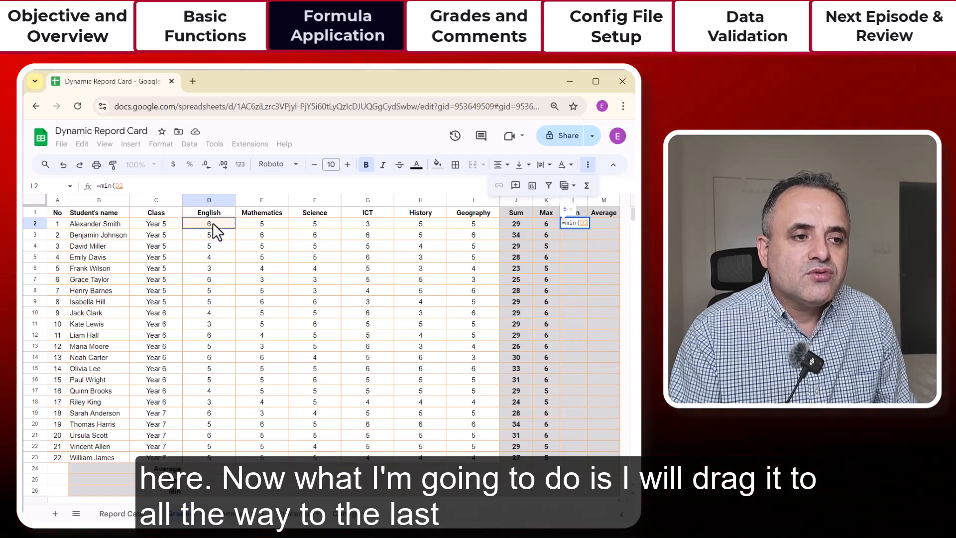
pyautogui.moveTo(213, 222); pyautogui.dragTo(268, 223)
pyautogui.moveTo(330, 224); pyautogui.dragTo(457, 228)
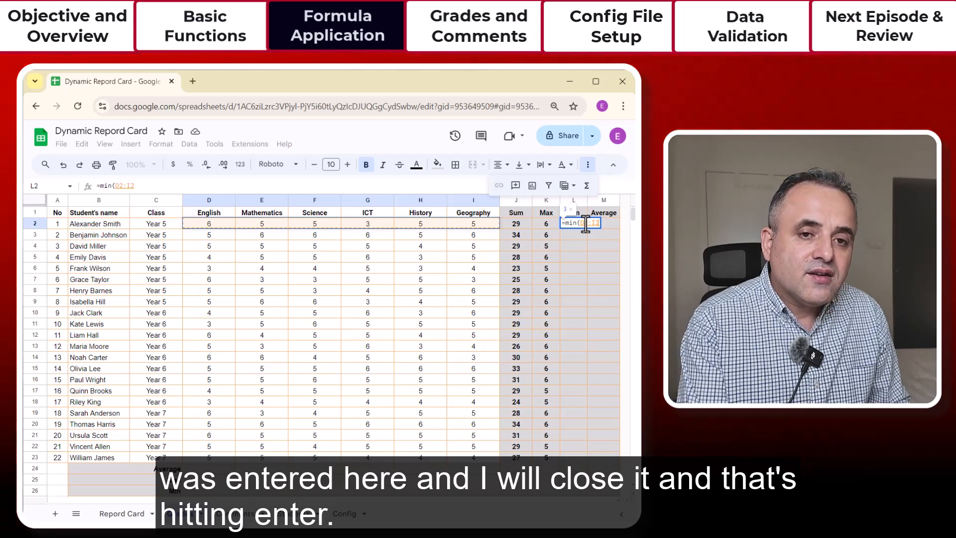
pyautogui.write(')')
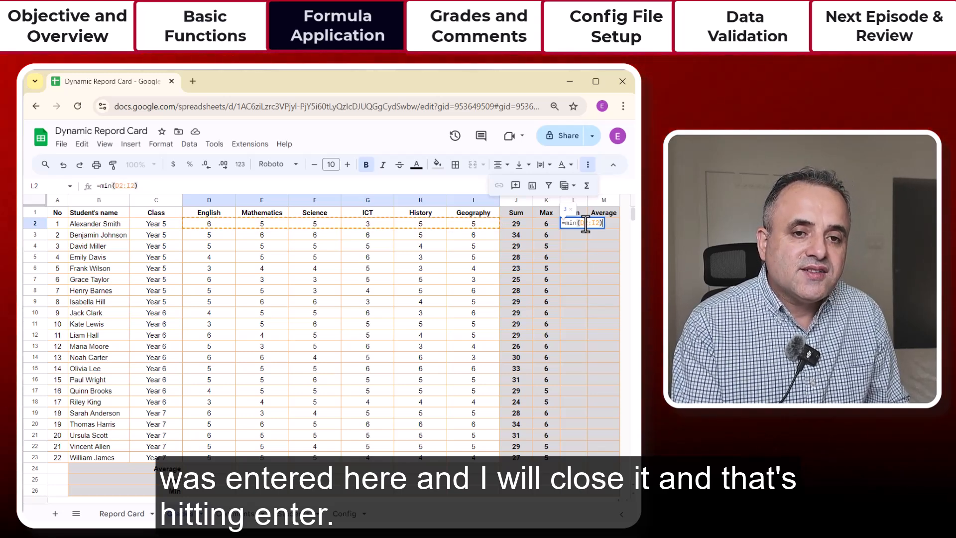
pyautogui.press('Return')
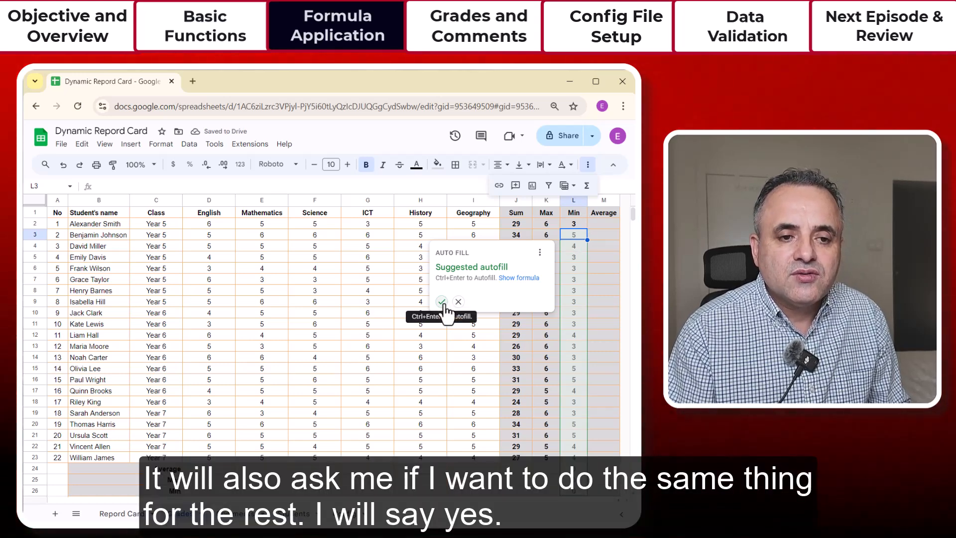
# Accept the suggested autofill of the min formula down column L and clear the surplus results in L24:L27
pyautogui.click(441, 302)
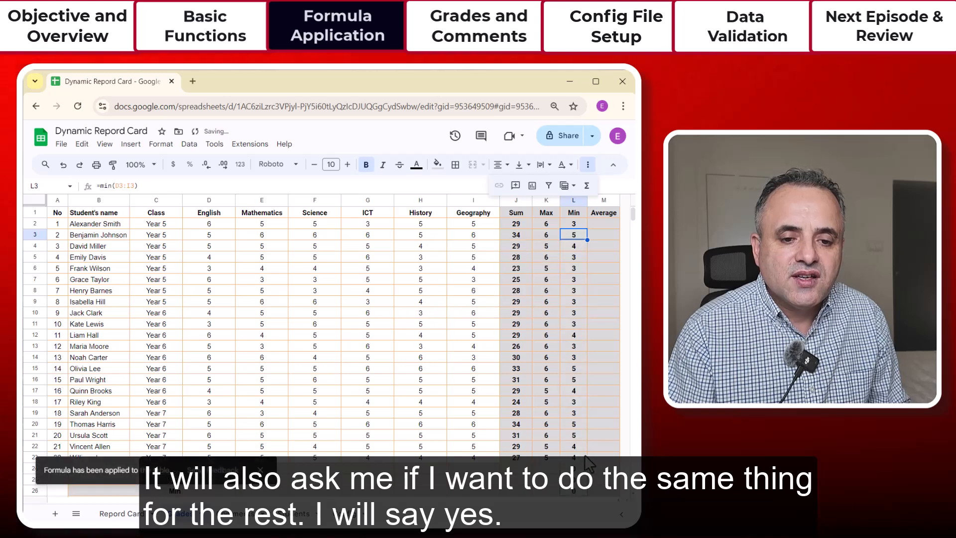
pyautogui.moveTo(578, 469); pyautogui.dragTo(575, 494)
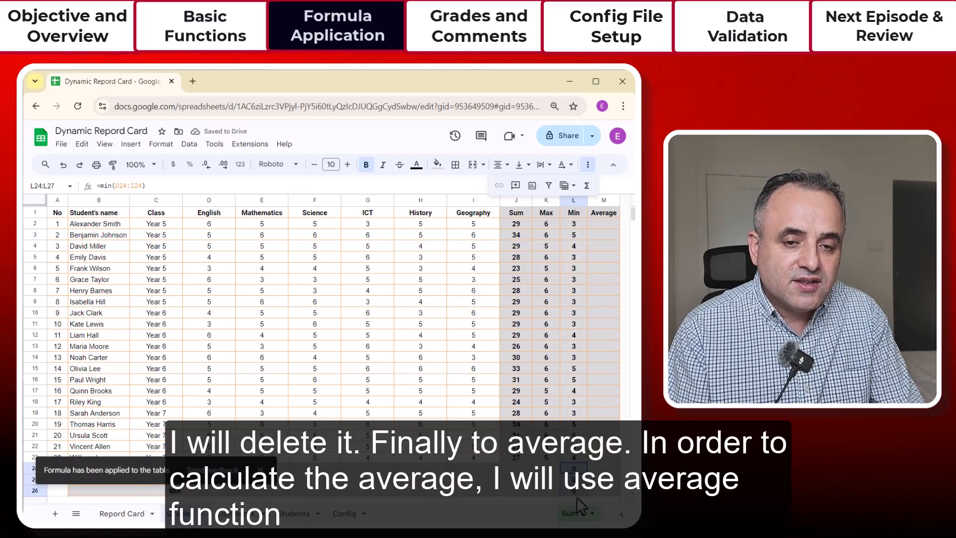
pyautogui.press('Delete')
# Enter the formula =average(D2:I2) in M2 and widen the Average column without accepting the suggested autofill
pyautogui.click(605, 224)
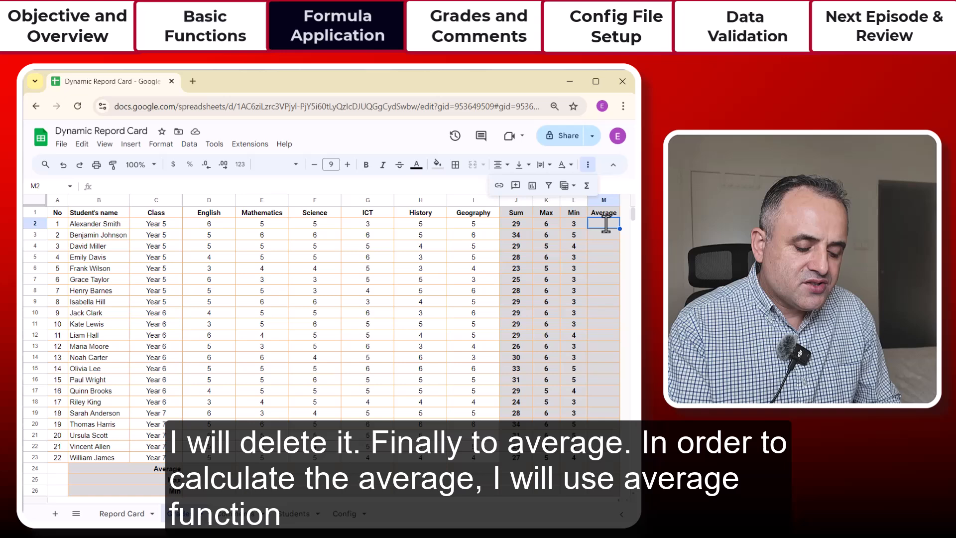
pyautogui.write('=')
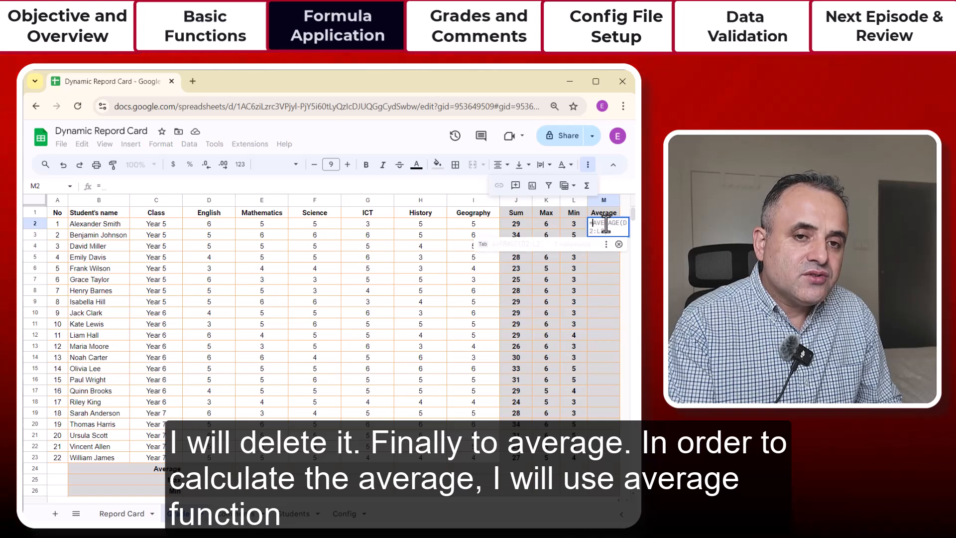
pyautogui.write('average(')
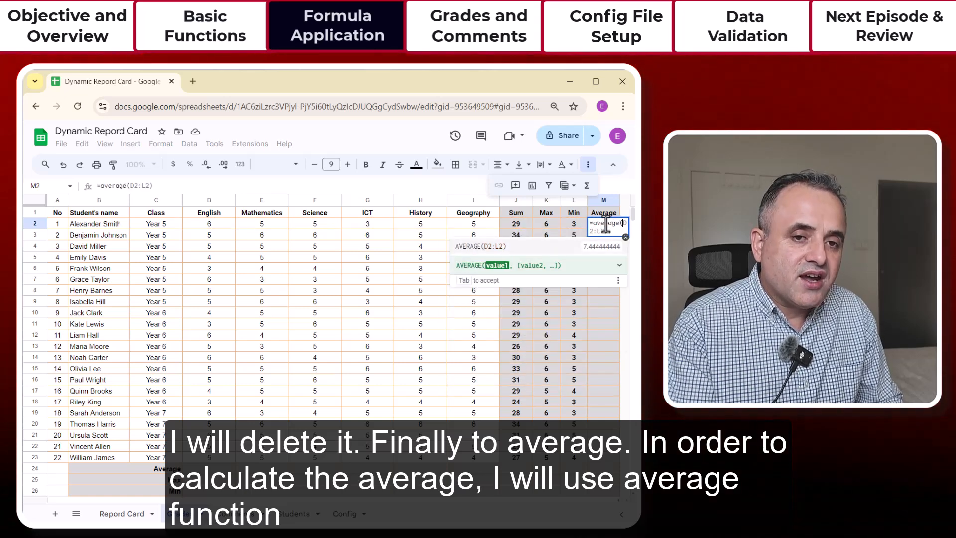
pyautogui.moveTo(208, 223); pyautogui.dragTo(488, 224)
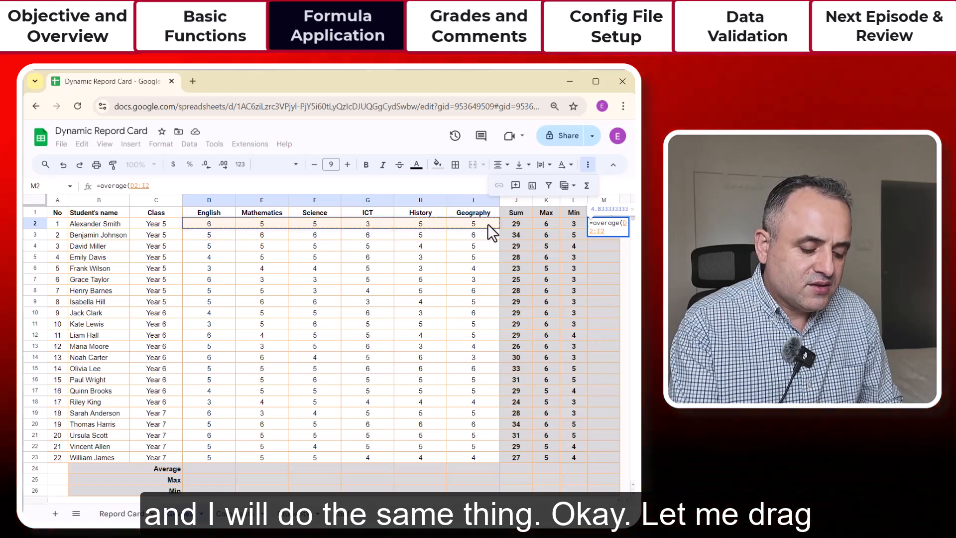
pyautogui.write(')')
pyautogui.press('Return')
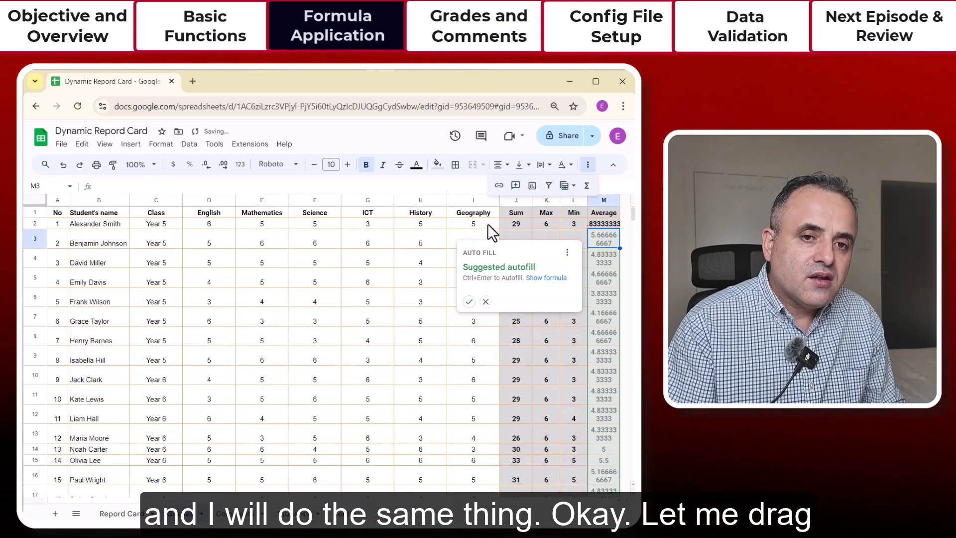
pyautogui.moveTo(620, 199); pyautogui.dragTo(630, 199)
pyautogui.click(604, 249)
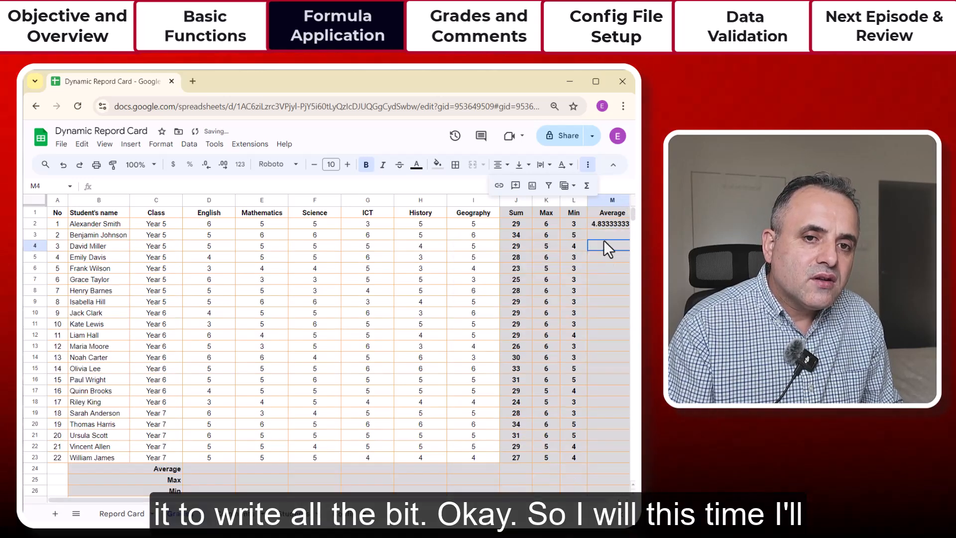
# Copy the average formula from M2 and paste it into the range M3:M23
pyautogui.click(607, 226)
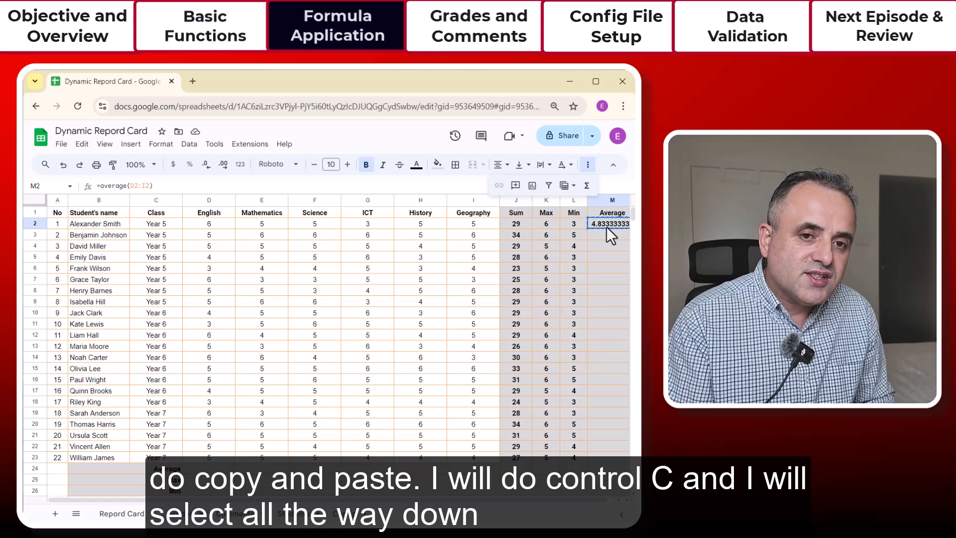
pyautogui.hotkey('ctrl', 'c')
pyautogui.click(605, 234)
pyautogui.moveTo(604, 234); pyautogui.dragTo(597, 461)
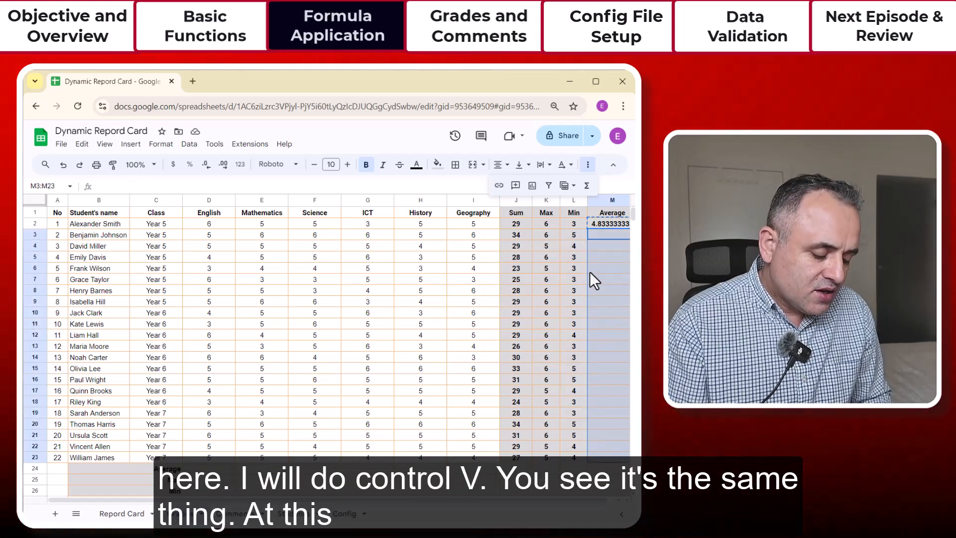
pyautogui.hotkey('ctrl', 'v')
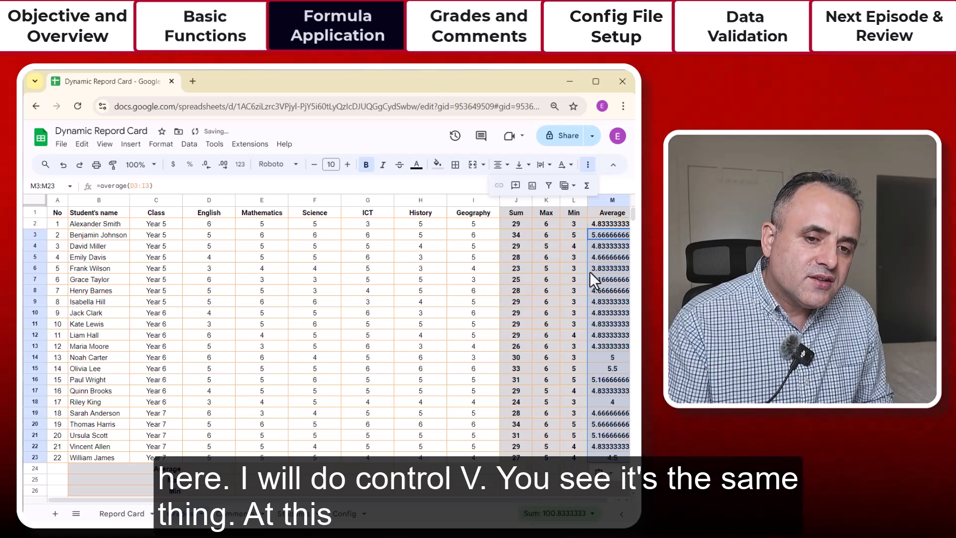
# Reduce the averages in M2:M23 to two decimal places
pyautogui.click(608, 405)
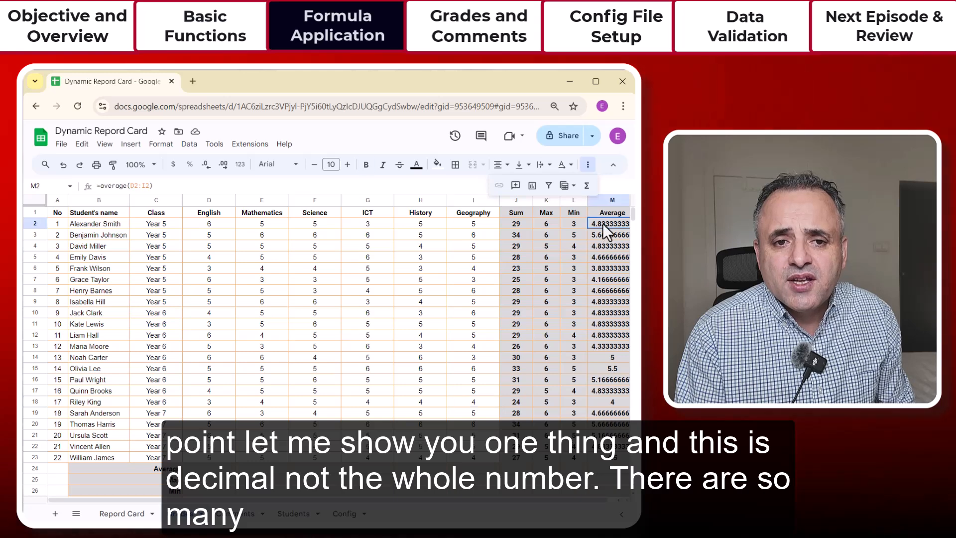
pyautogui.moveTo(603, 223); pyautogui.dragTo(620, 457)
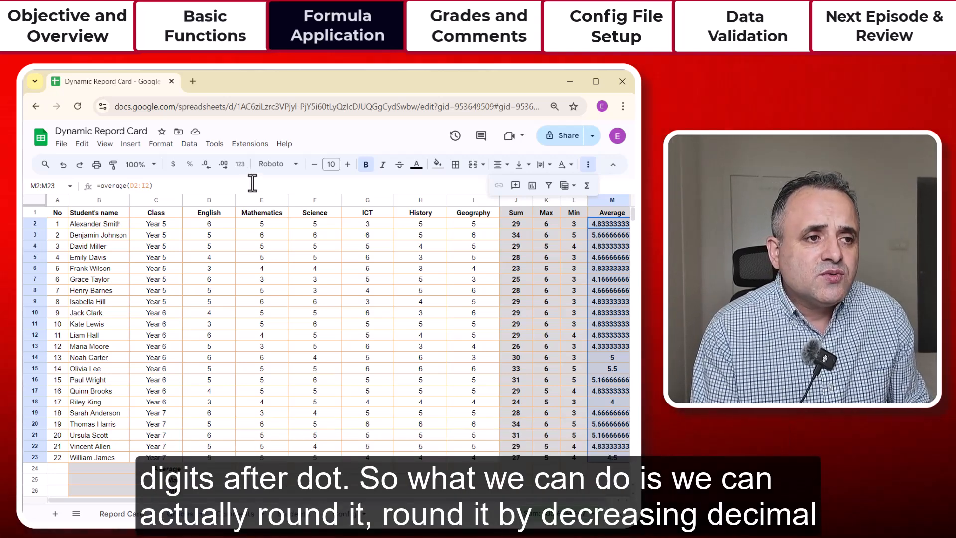
pyautogui.click(205, 169)
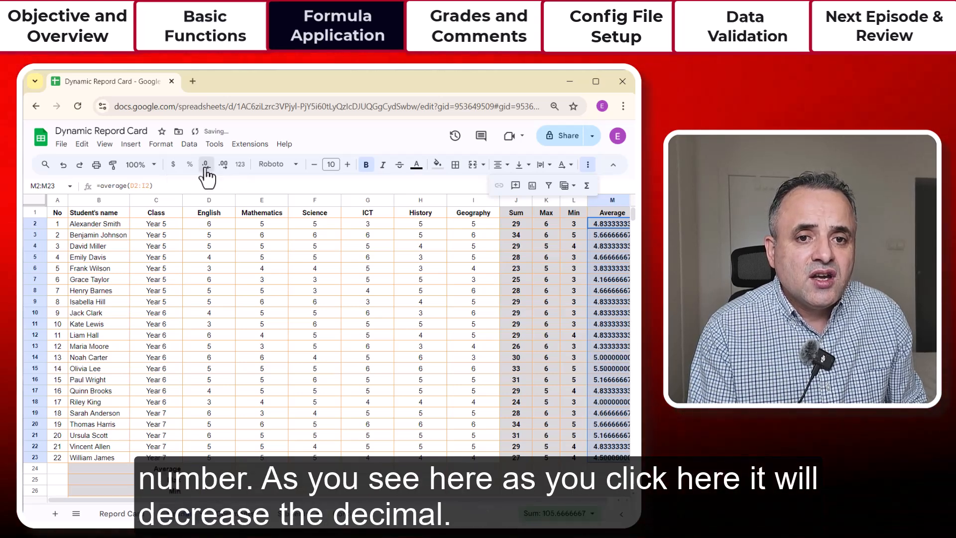
pyautogui.click(205, 169)
pyautogui.click(206, 170)
pyautogui.click(206, 169)
pyautogui.click(206, 169)
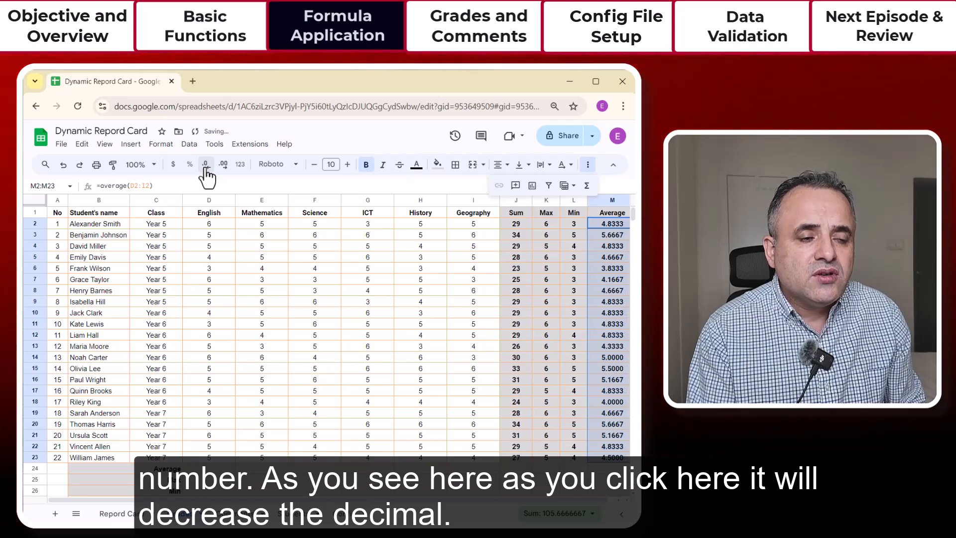
pyautogui.click(206, 169)
pyautogui.click(206, 169)
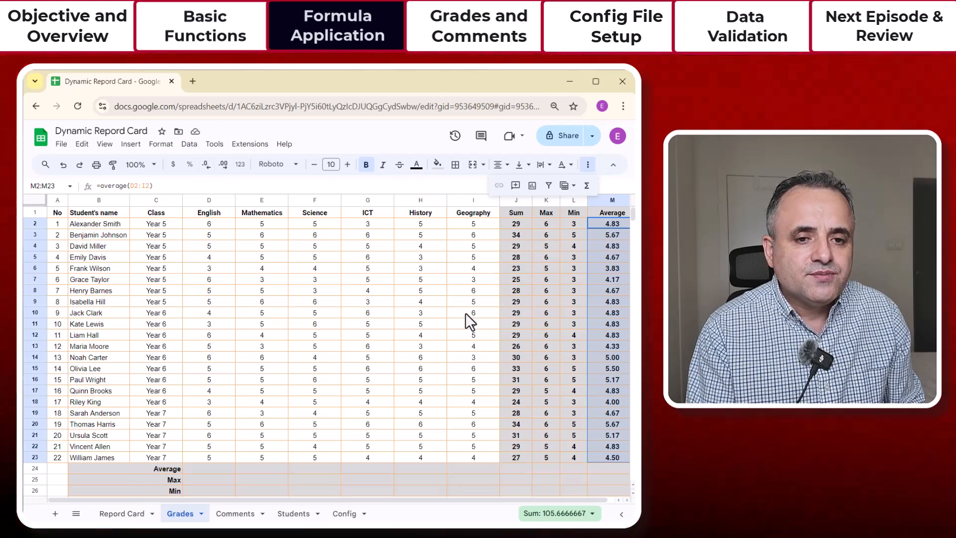
# Enter the formula =average(D2:D23) in D24 for the English subject, picking the grade range directly from the sheet
pyautogui.moveTo(212, 225); pyautogui.dragTo(214, 461)
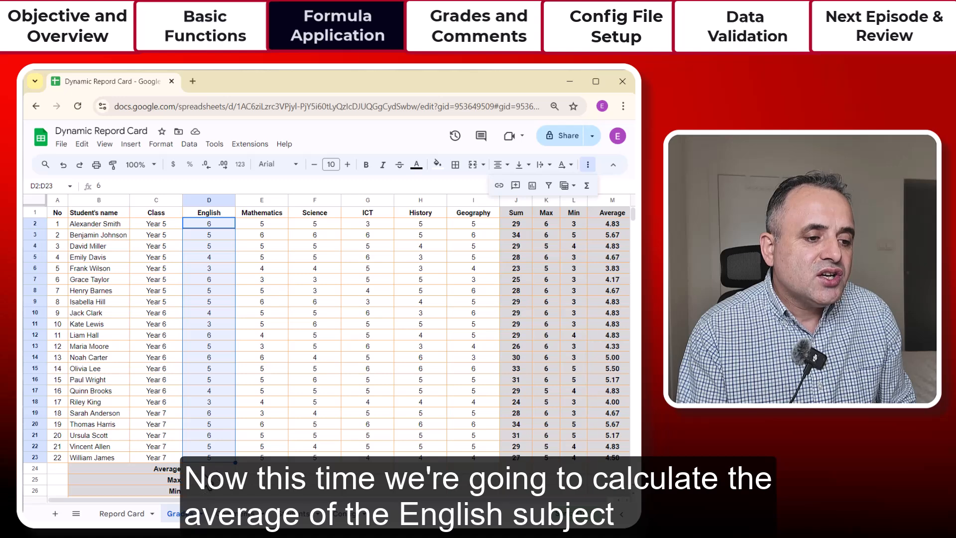
pyautogui.click(202, 471)
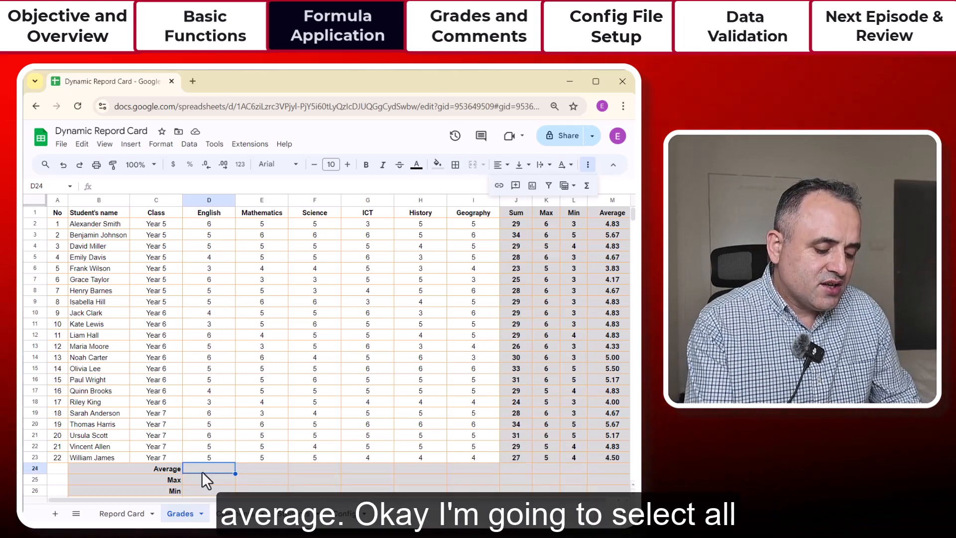
pyautogui.write('=average')
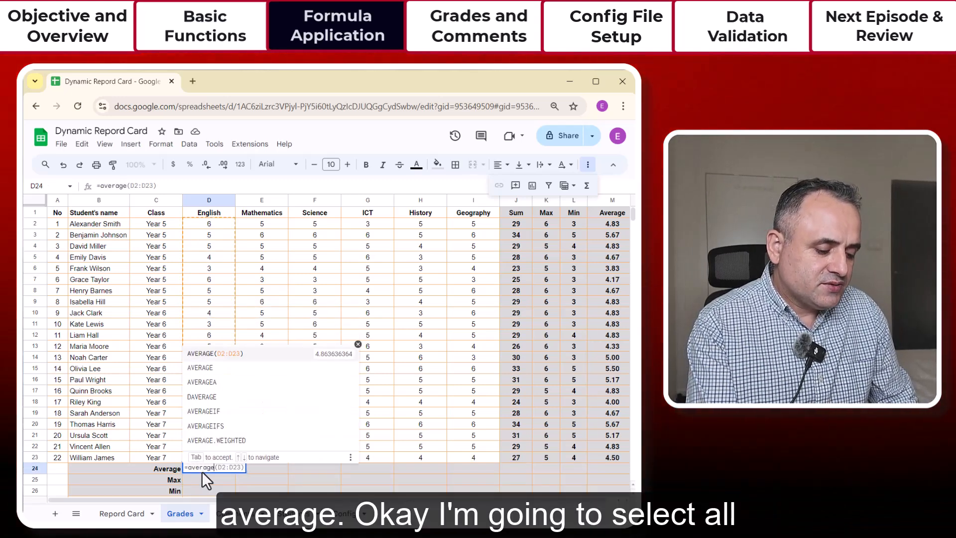
pyautogui.write('(')
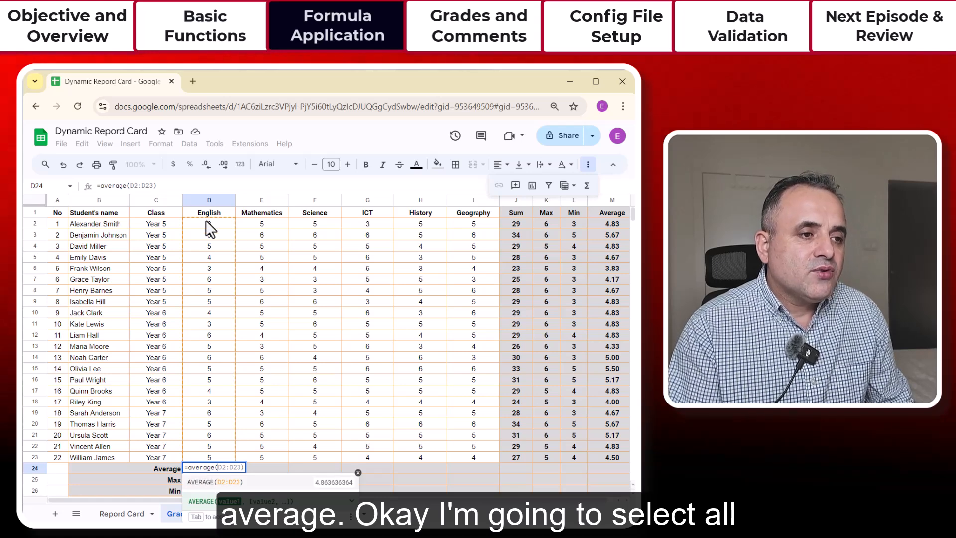
pyautogui.moveTo(207, 222); pyautogui.dragTo(211, 458)
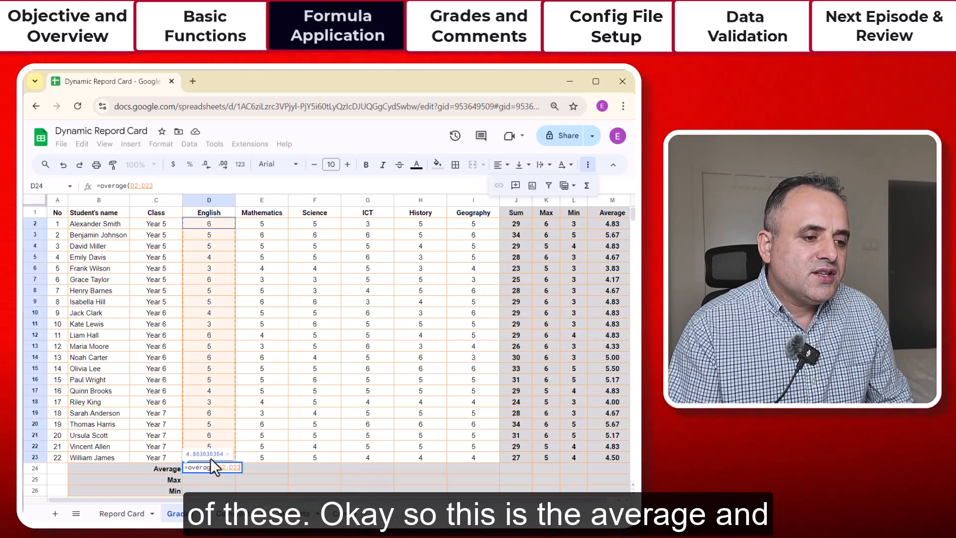
pyautogui.write(')')
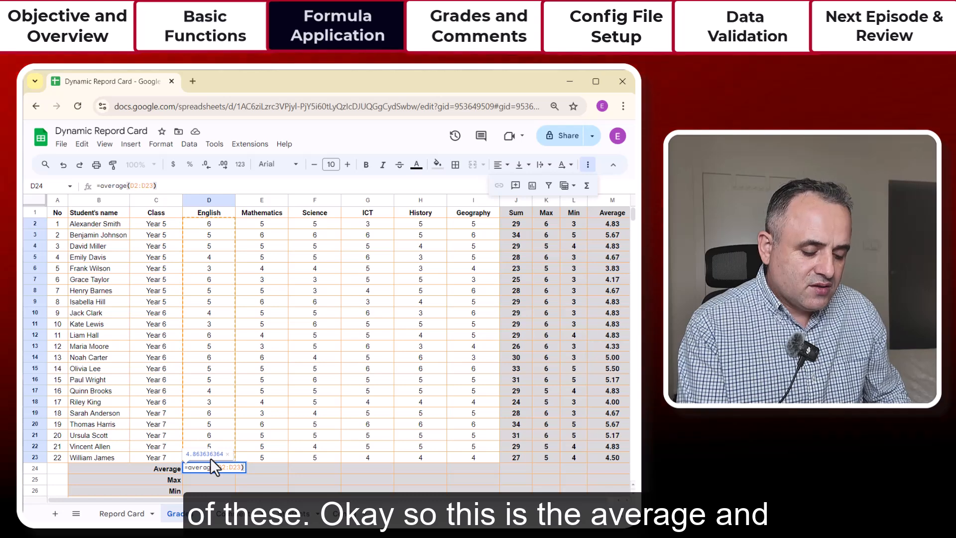
pyautogui.press('Return')
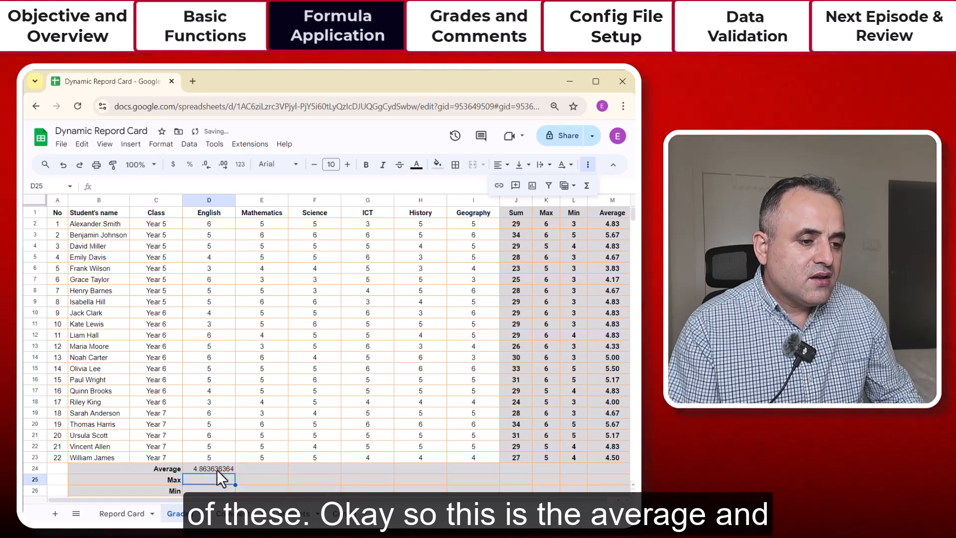
# Reduce the English average in D24 to two decimal places and centre it in the cell
pyautogui.click(216, 468)
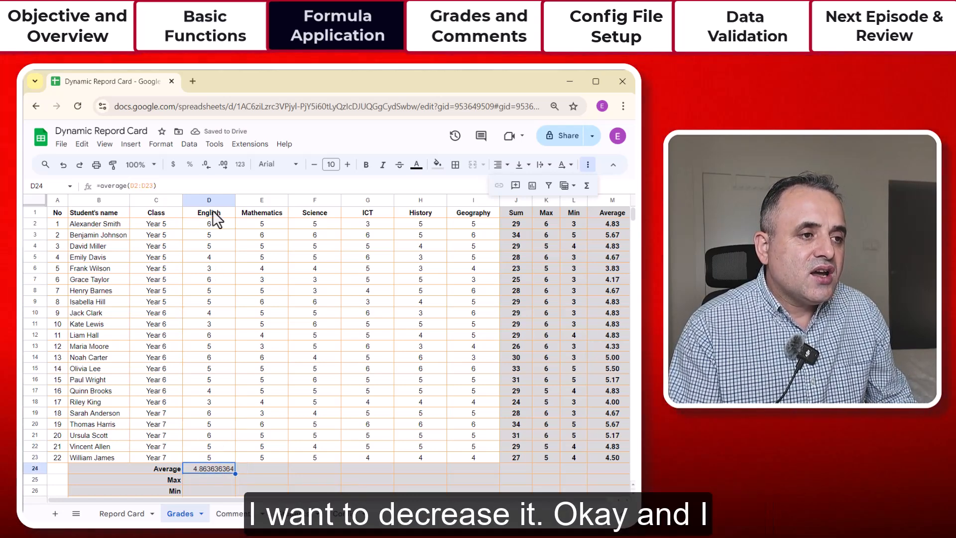
pyautogui.click(207, 169)
pyautogui.click(207, 169)
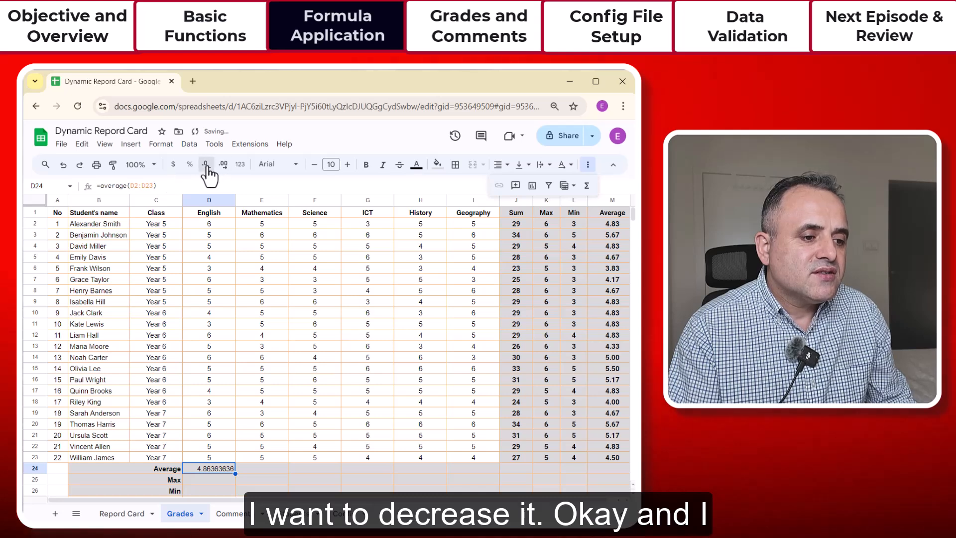
pyautogui.click(207, 168)
pyautogui.click(207, 168)
pyautogui.click(207, 168)
pyautogui.click(207, 168)
pyautogui.click(207, 169)
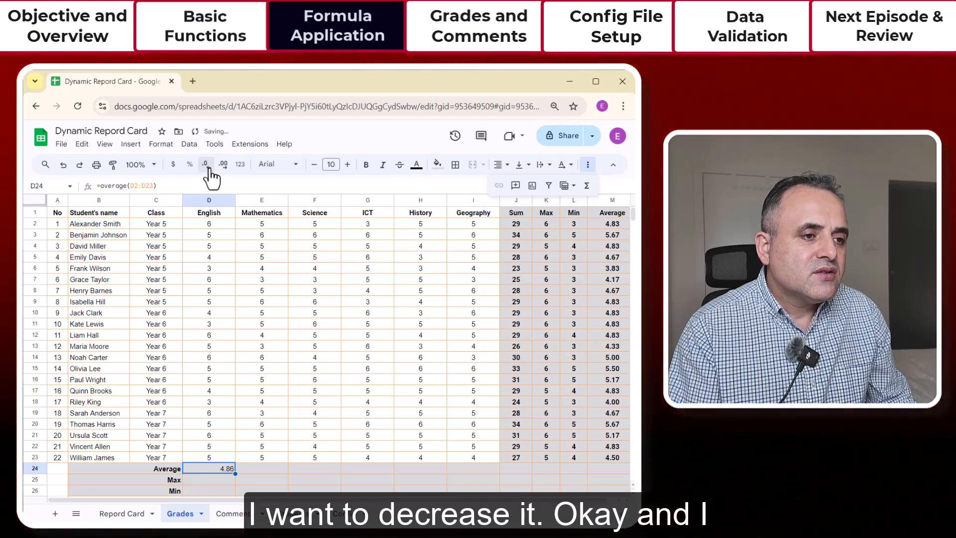
pyautogui.click(294, 469)
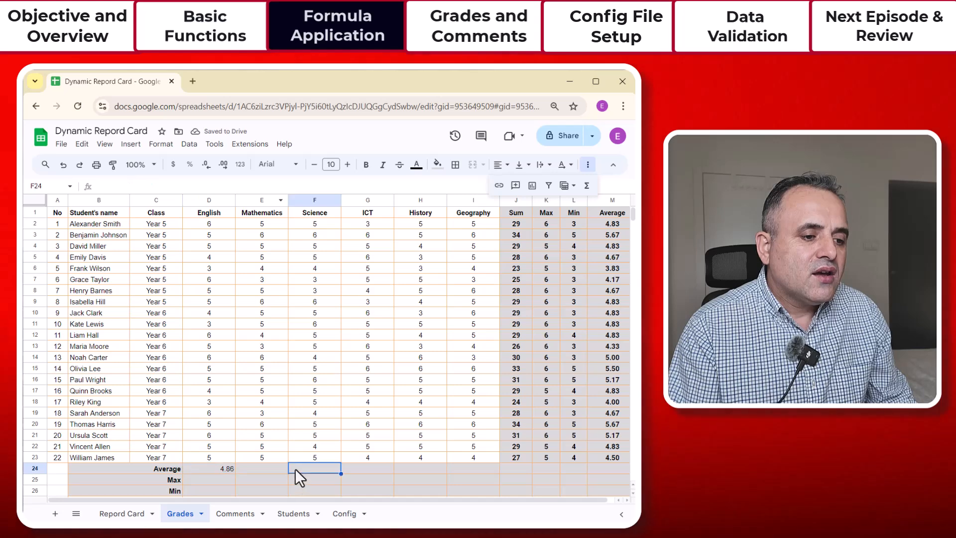
pyautogui.click(216, 469)
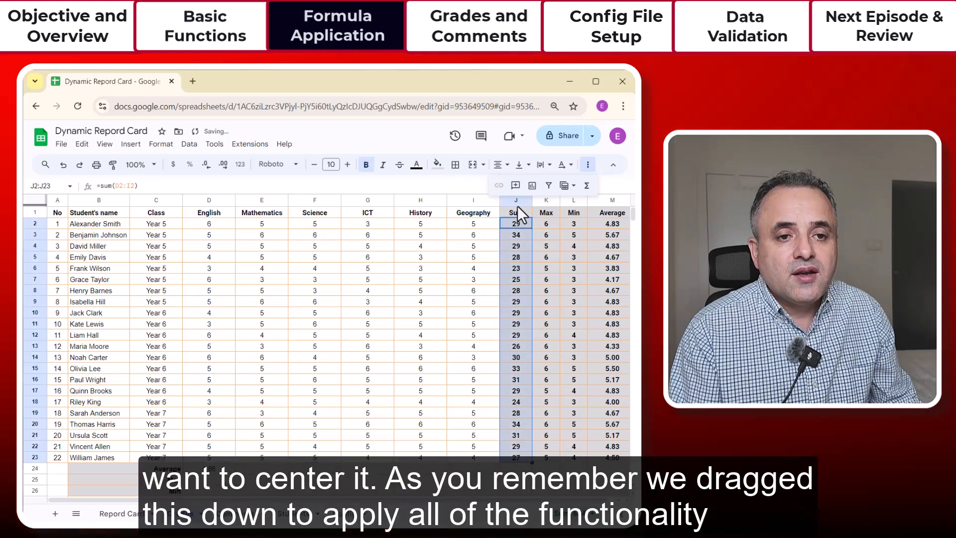
# Fill the sum formula from J2 down through J16 again
pyautogui.click(517, 269)
pyautogui.click(523, 225)
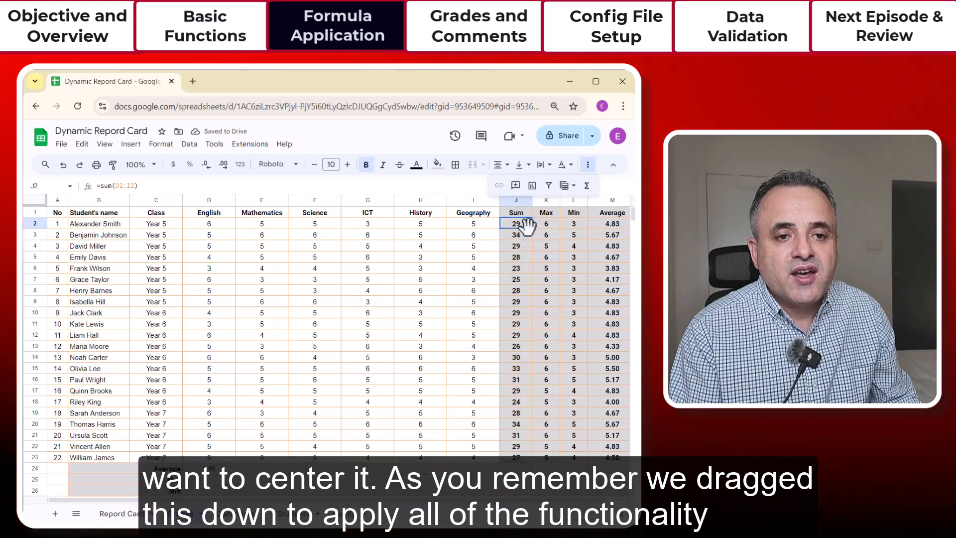
pyautogui.moveTo(533, 229); pyautogui.dragTo(528, 383)
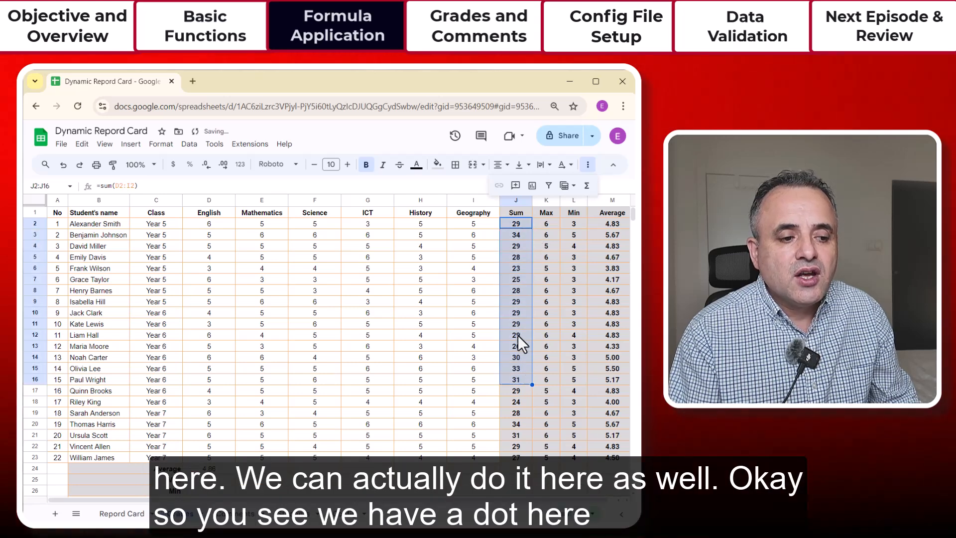
# Fill the average formula from D24 across to I24 for the remaining subjects
pyautogui.click(212, 470)
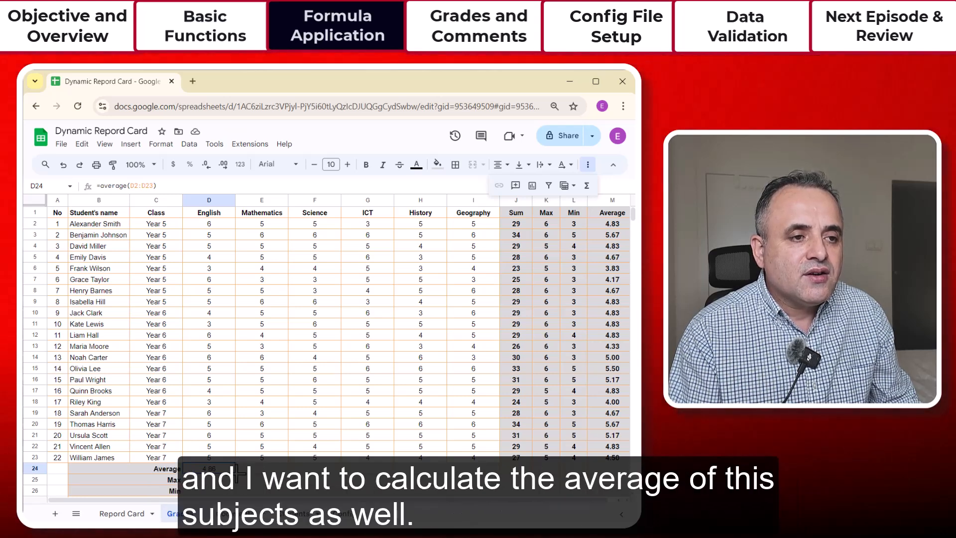
pyautogui.moveTo(262, 213); pyautogui.dragTo(486, 447)
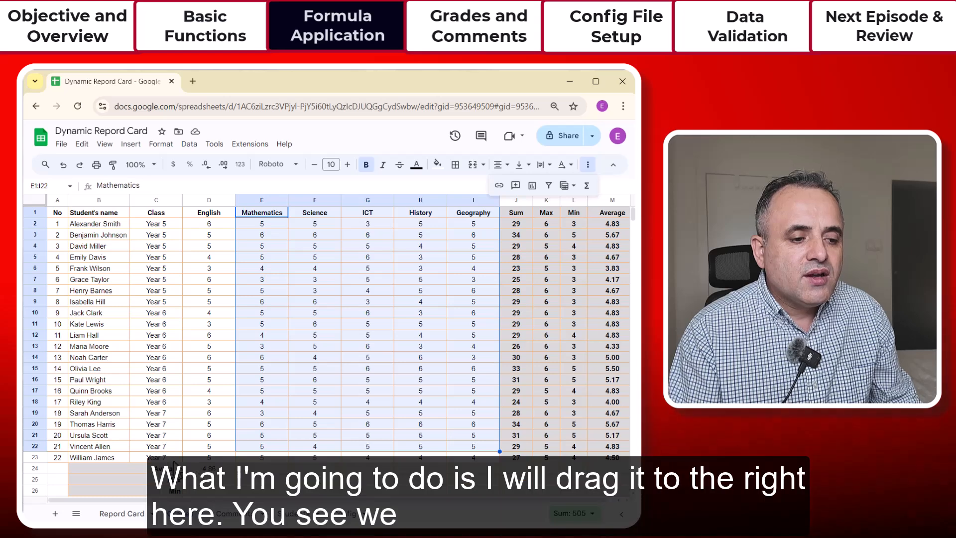
pyautogui.click(204, 469)
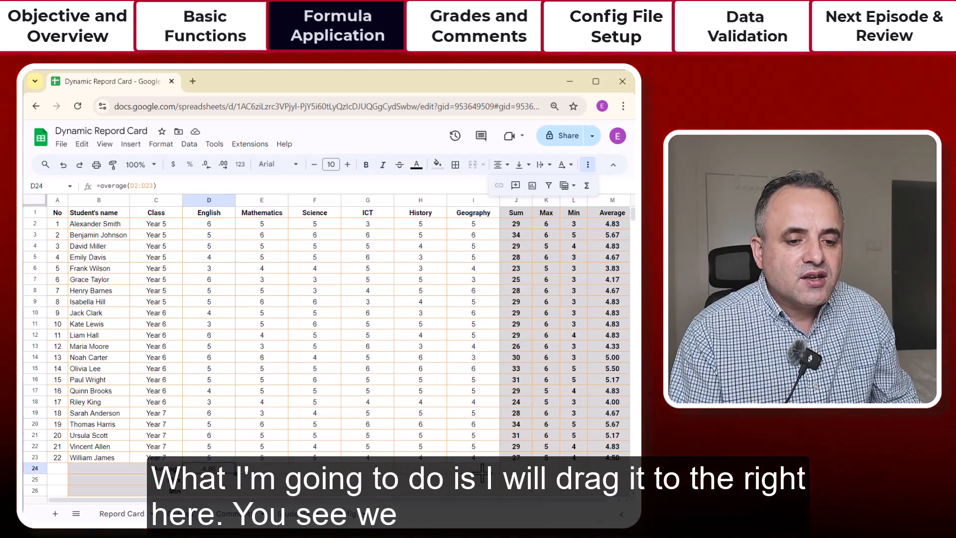
pyautogui.moveTo(482, 472); pyautogui.dragTo(482, 473)
pyautogui.click(477, 405)
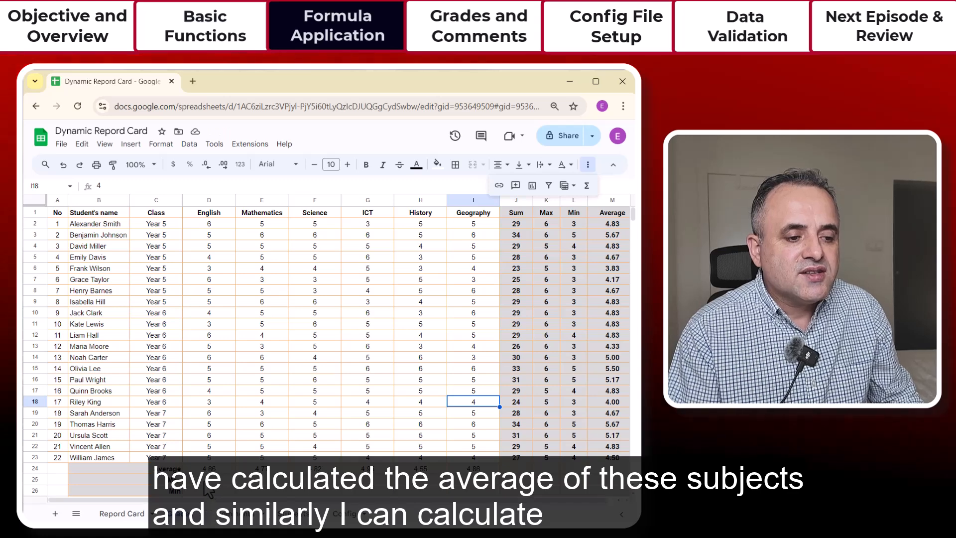
# Enter the formula =max(D2:D23) in D25, picking the English grade range directly from the sheet
pyautogui.click(219, 482)
pyautogui.write('=max(D2:D23)')
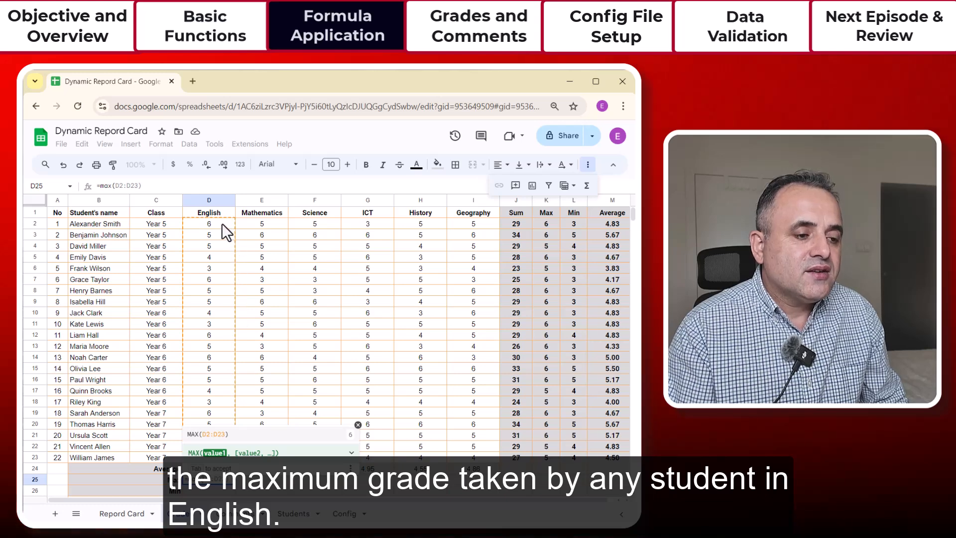
pyautogui.moveTo(222, 223); pyautogui.dragTo(226, 465)
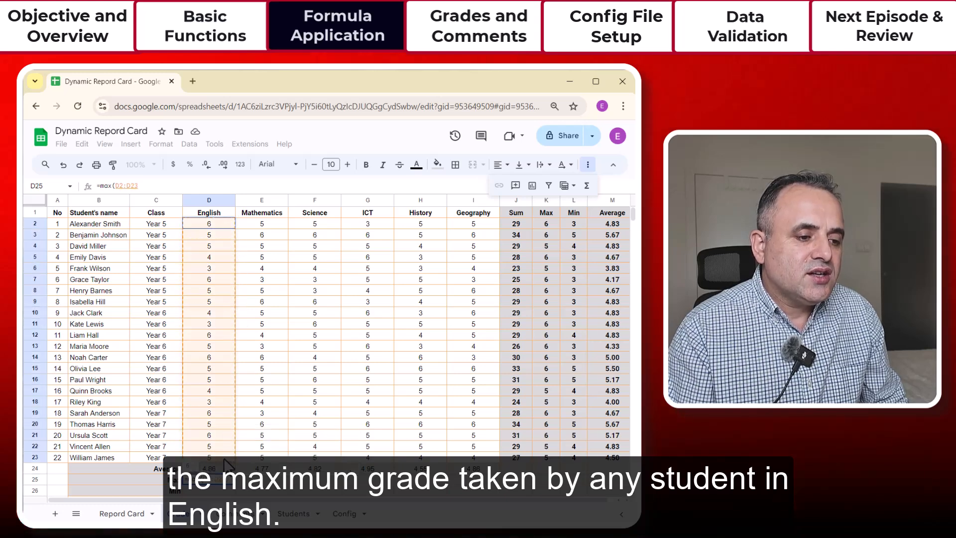
pyautogui.write(')')
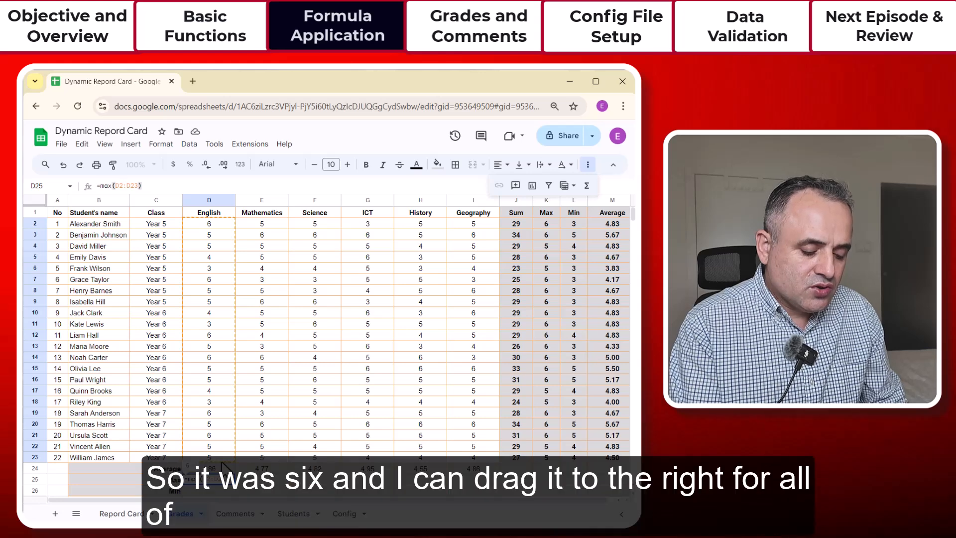
pyautogui.press('Return')
# Fill the max formula from D25 across to I25 and centre the values in D25:I25
pyautogui.press('Up')
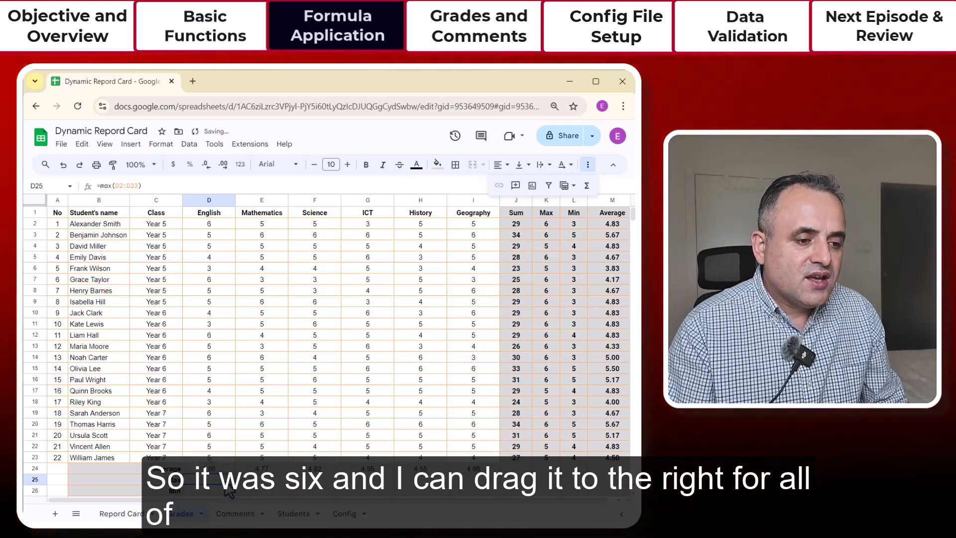
pyautogui.moveTo(271, 492); pyautogui.dragTo(480, 493)
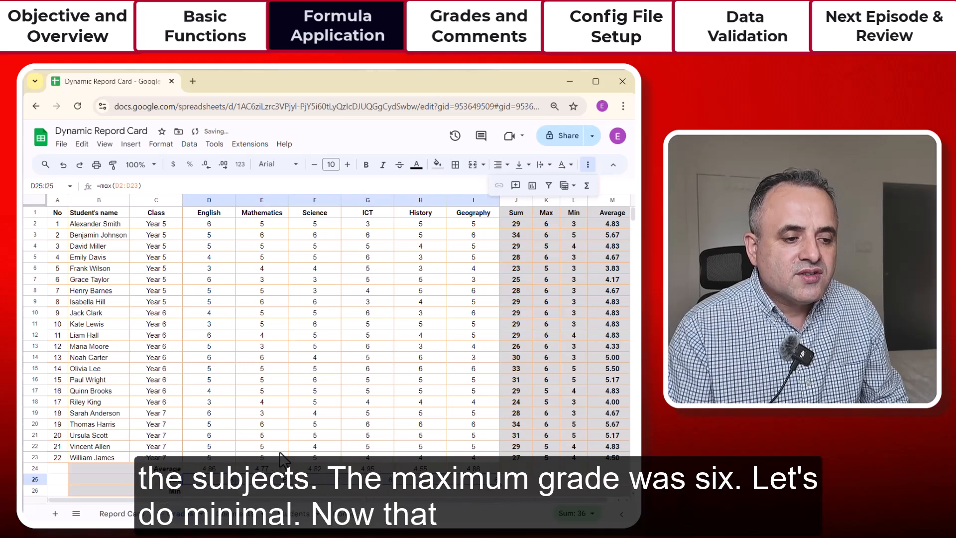
pyautogui.scroll(-2, 282, 438)
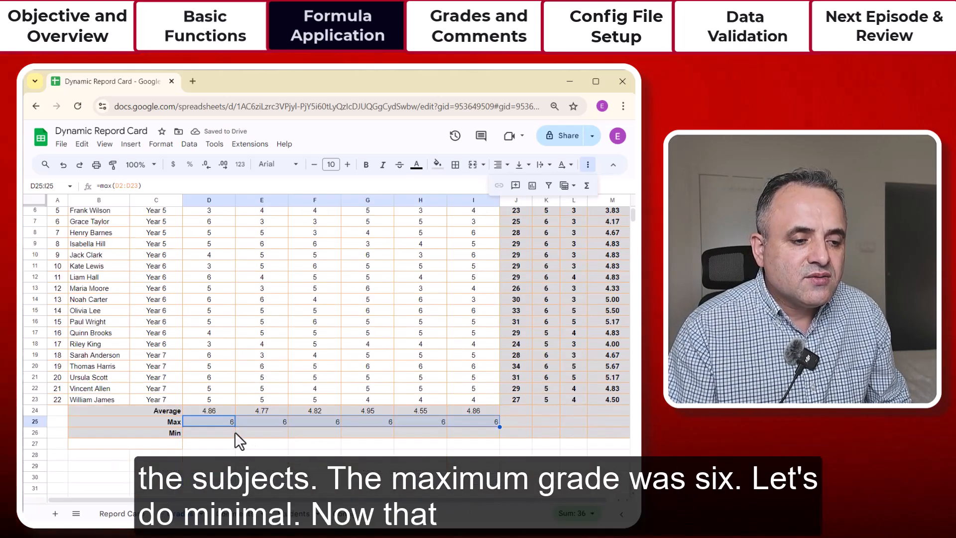
pyautogui.click(501, 165)
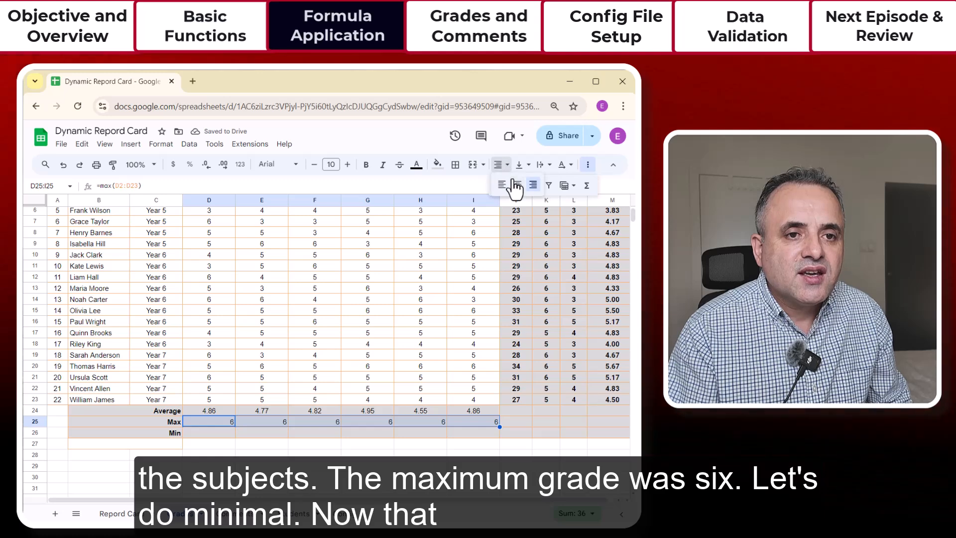
pyautogui.click(515, 185)
# Enter the suggested formula =MIN(D2:D23) in D26 for the lowest English grade
pyautogui.click(216, 437)
pyautogui.write('=min')
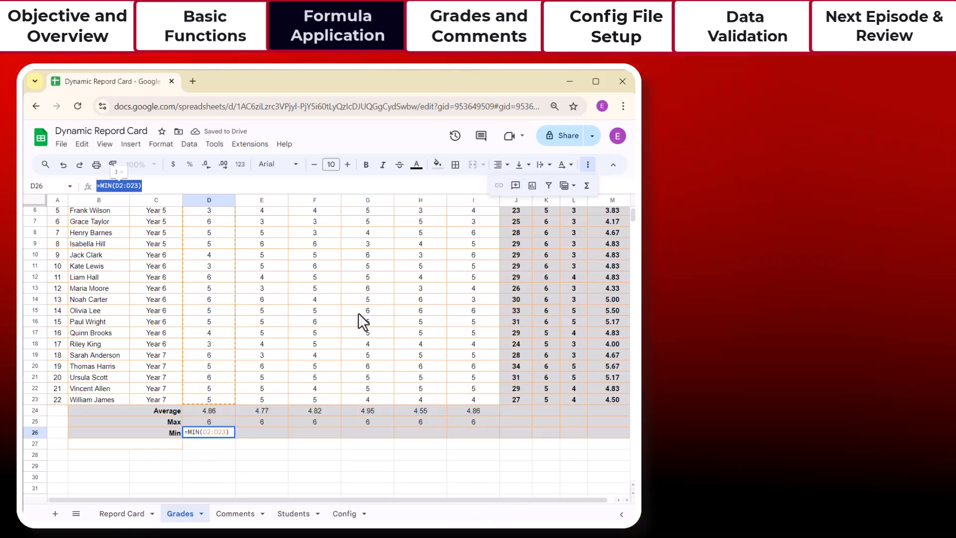
pyautogui.press('Escape')
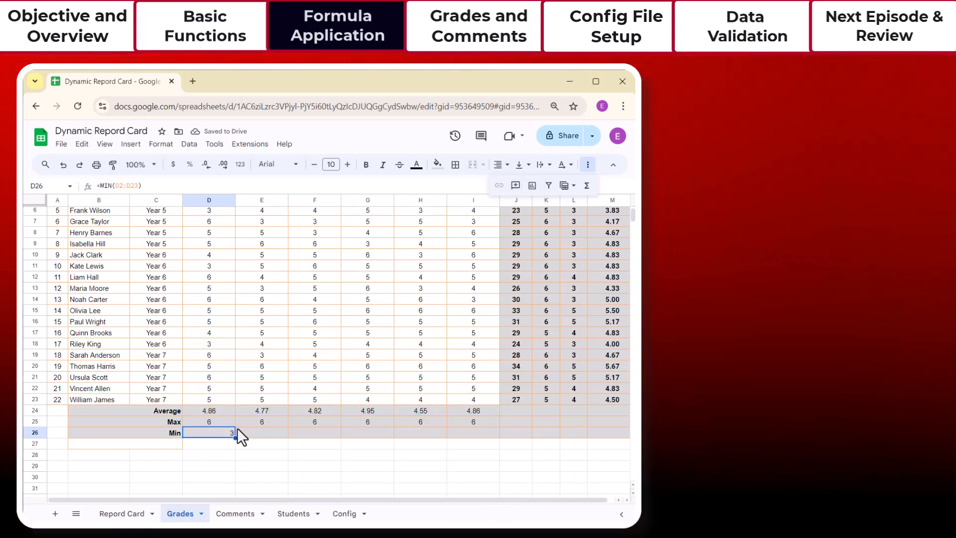
pyautogui.moveTo(152, 186); pyautogui.dragTo(97, 185)
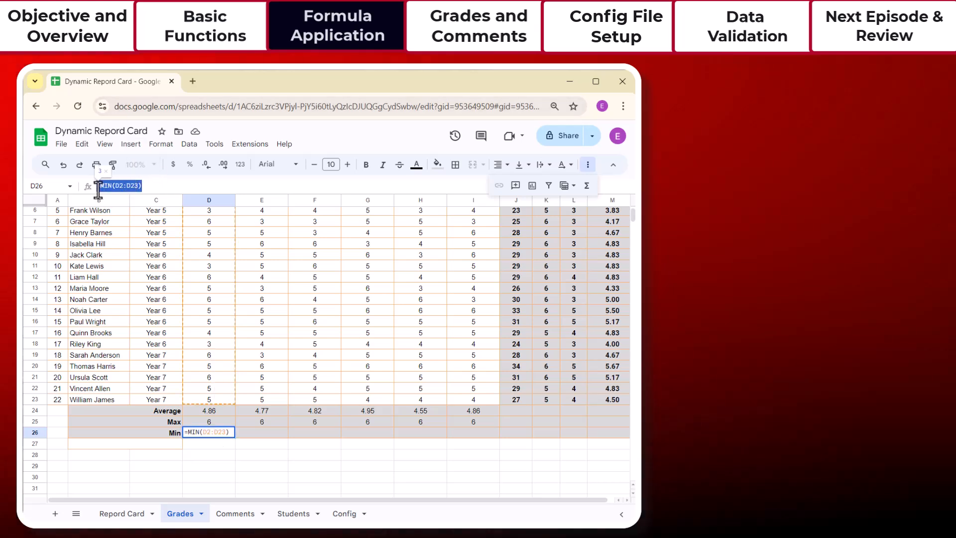
pyautogui.scroll(2, 191, 257)
pyautogui.scroll(-5, 201, 272)
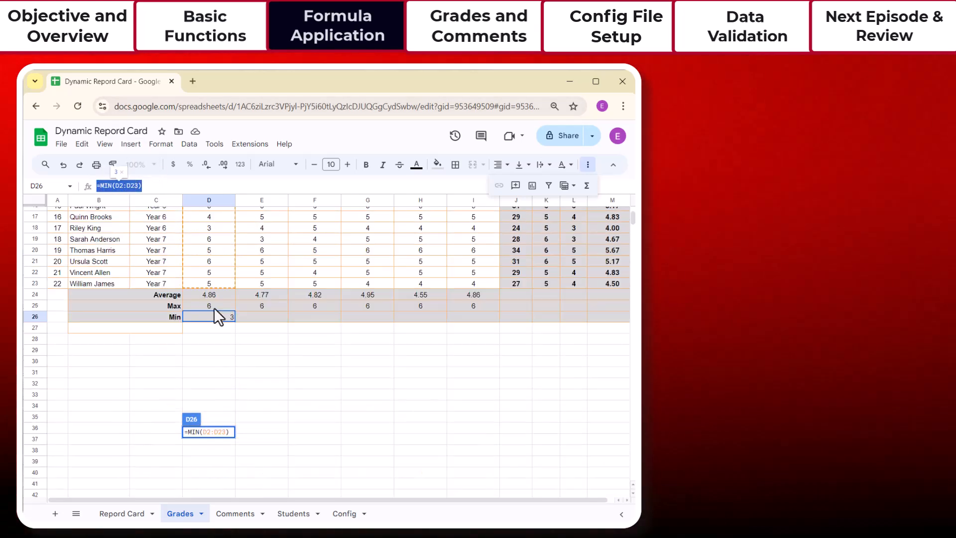
pyautogui.press('Escape')
# Centre the minimum in D26 and fill its formula across to I26 for the remaining subjects
pyautogui.click(498, 165)
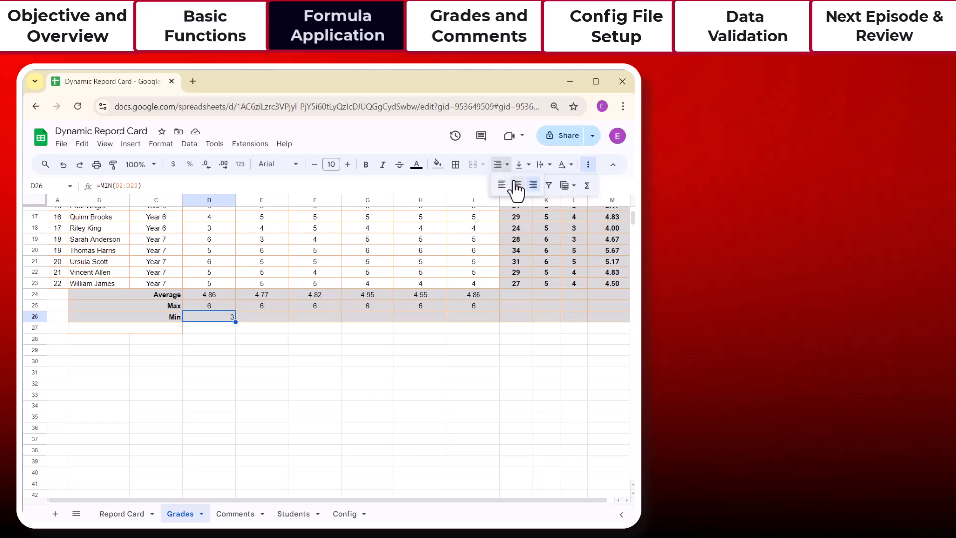
pyautogui.click(515, 186)
pyautogui.moveTo(236, 322); pyautogui.dragTo(479, 321)
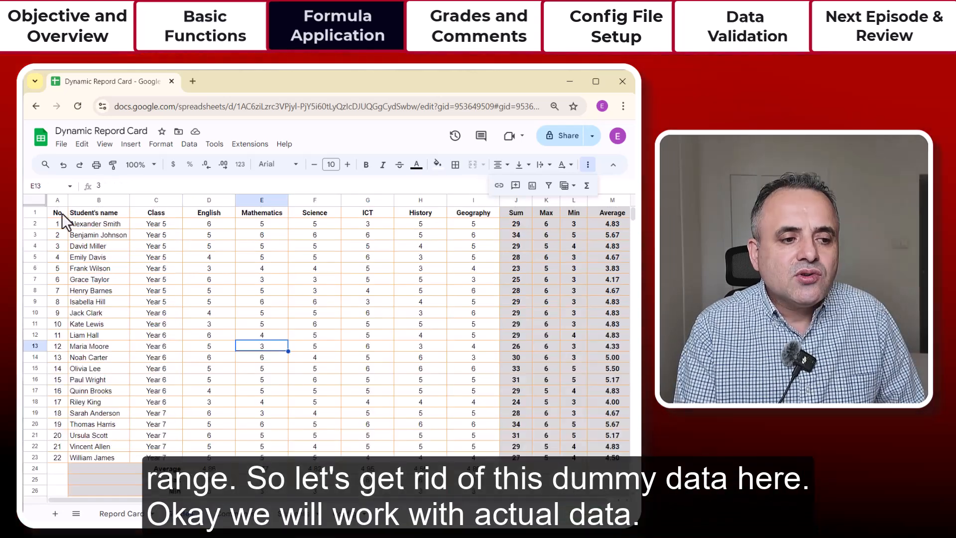
# Clear the dummy contents of the Grades sheet across the range A1:M73
pyautogui.moveTo(59, 214); pyautogui.dragTo(604, 498)
pyautogui.press('Delete')
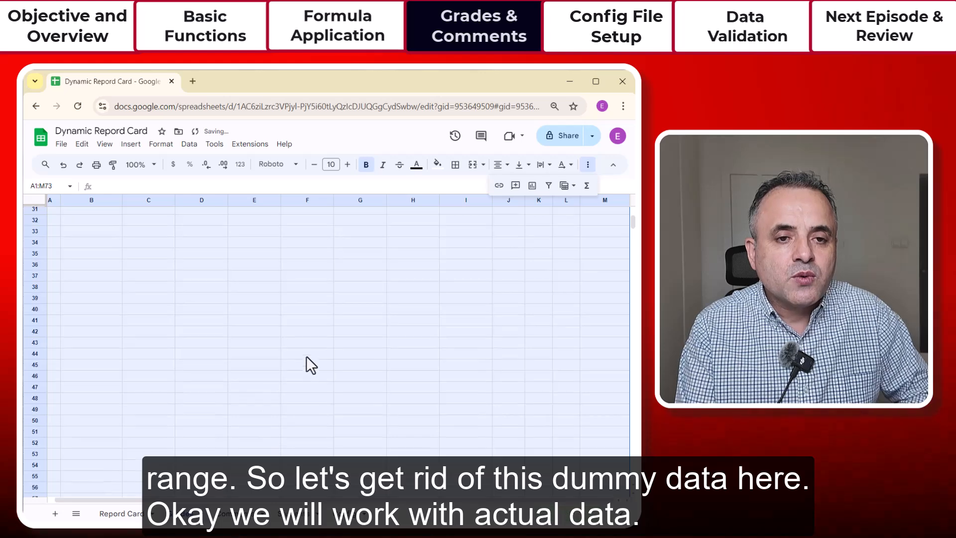
pyautogui.scroll(15, 307, 357)
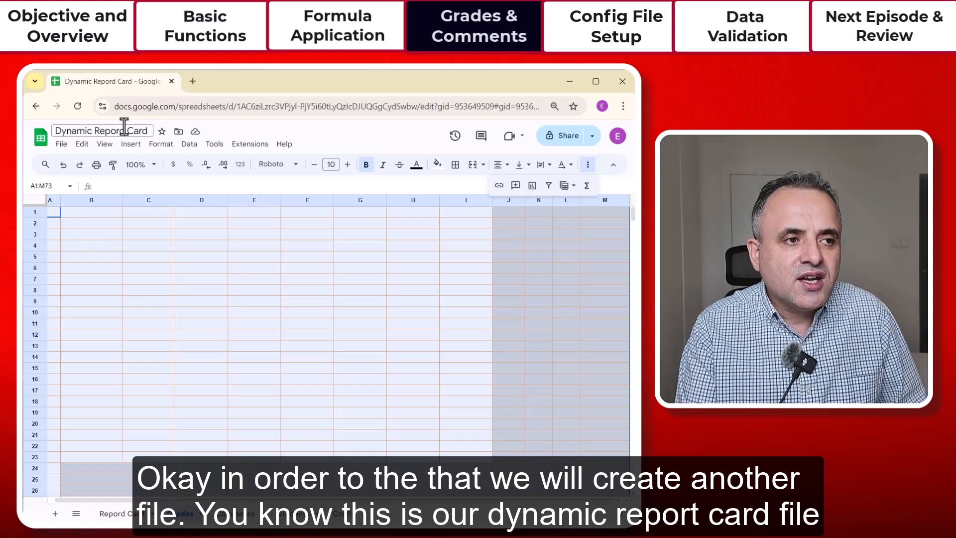
# Create a new blank spreadsheet, name it Grades & Comments, and dismiss the pre-built tables suggestions
pyautogui.click(60, 143)
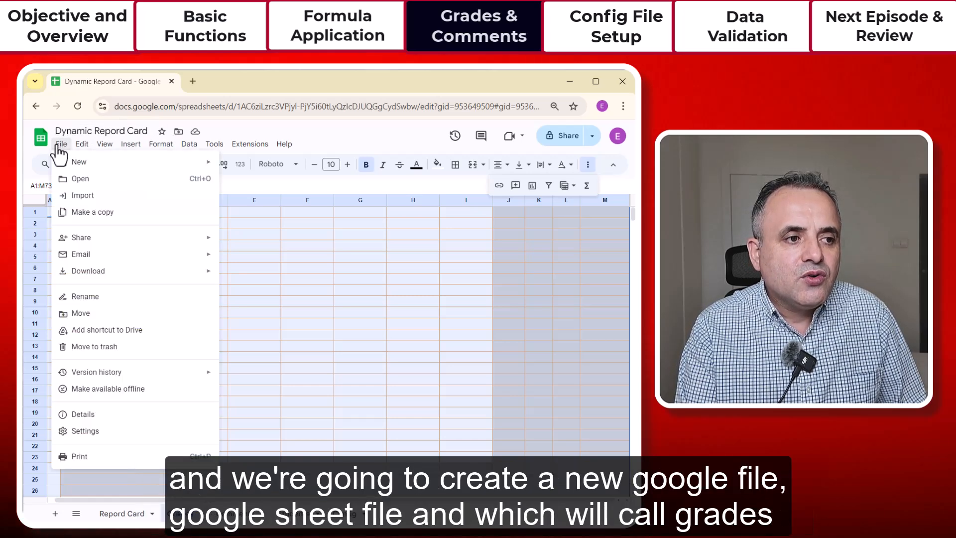
pyautogui.moveTo(124, 164)
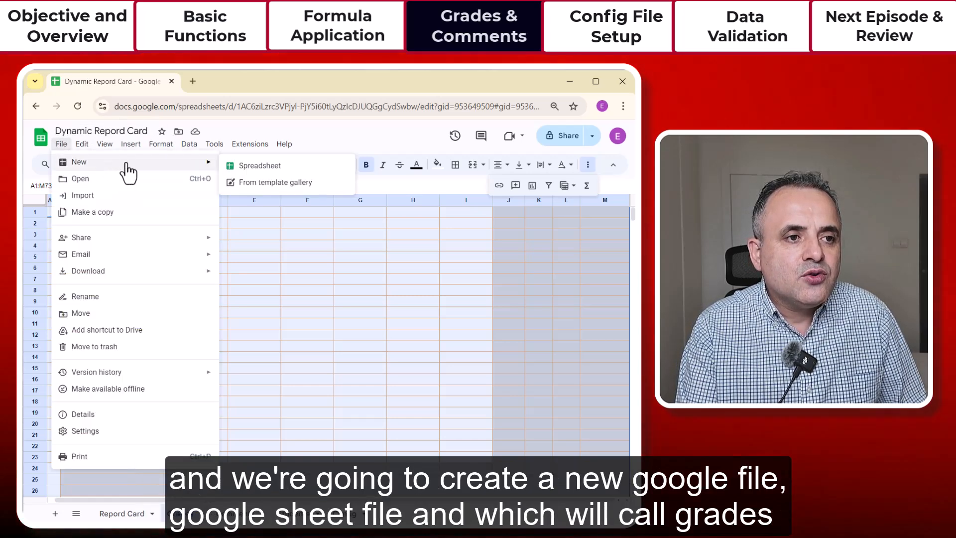
pyautogui.click(278, 169)
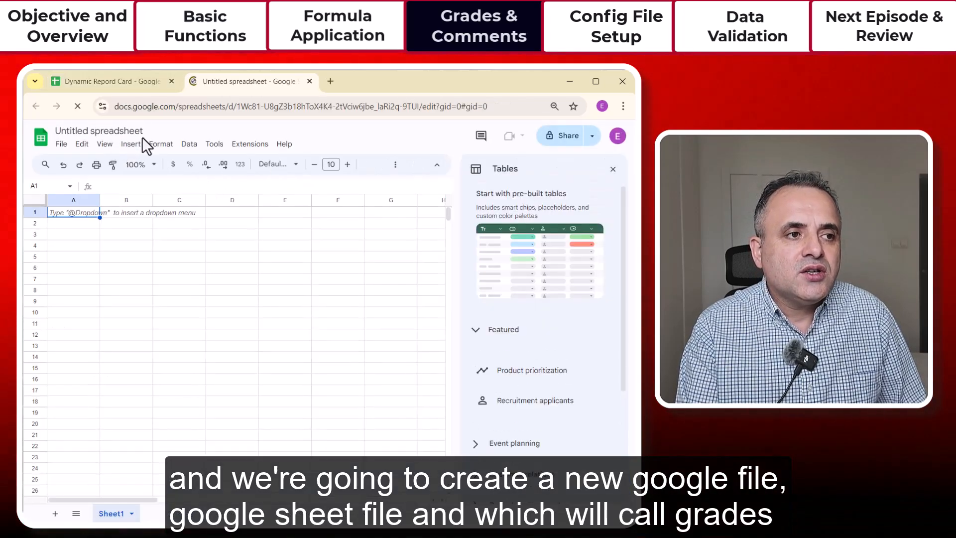
pyautogui.click(141, 131)
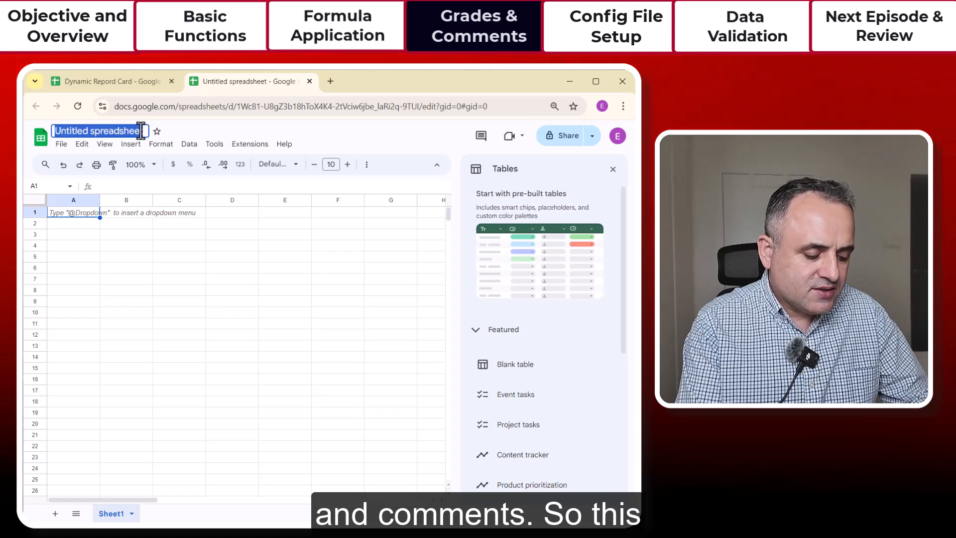
pyautogui.write('Grades ')
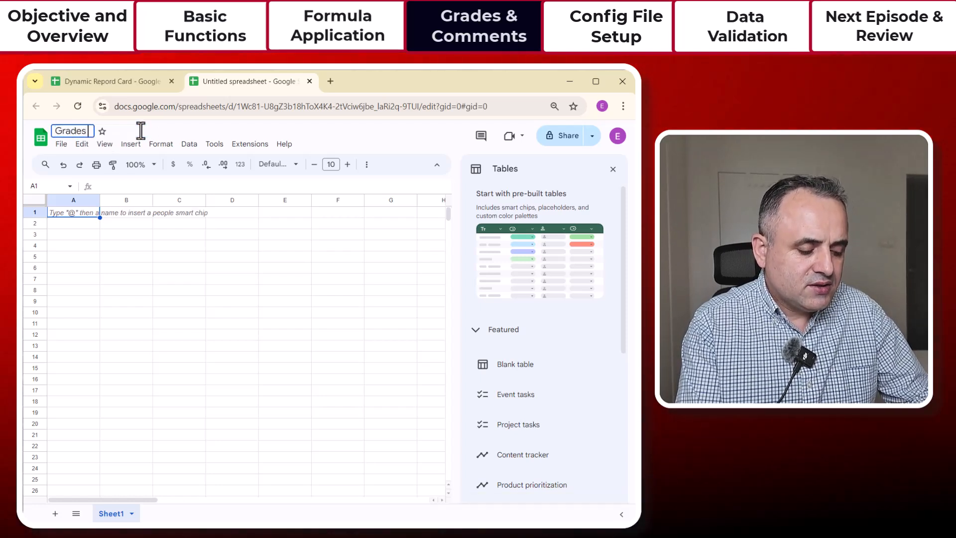
pyautogui.write('& Comments')
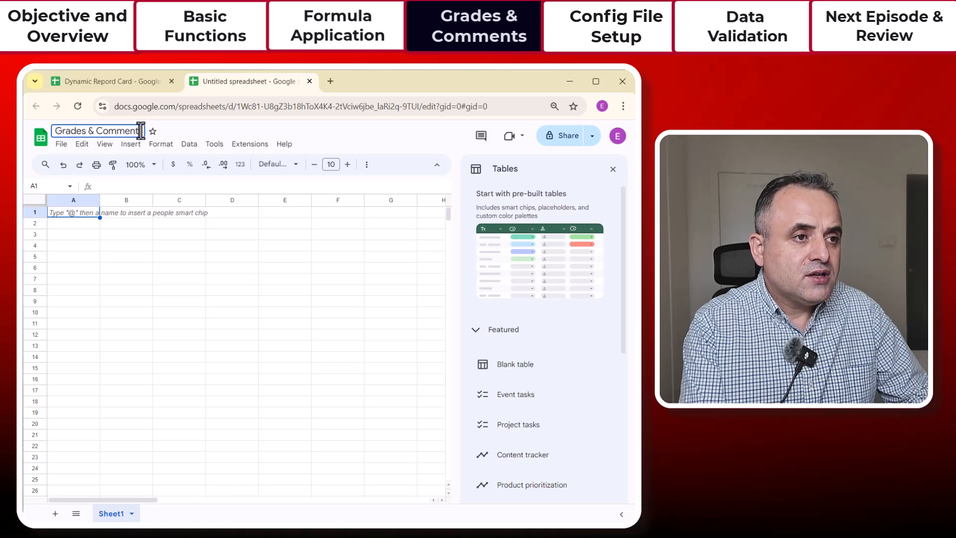
pyautogui.click(191, 280)
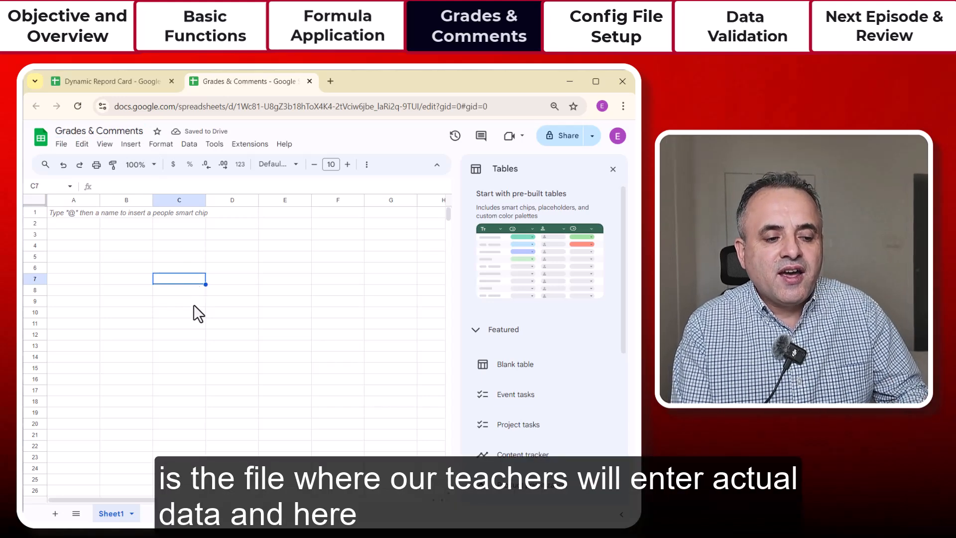
pyautogui.click(613, 169)
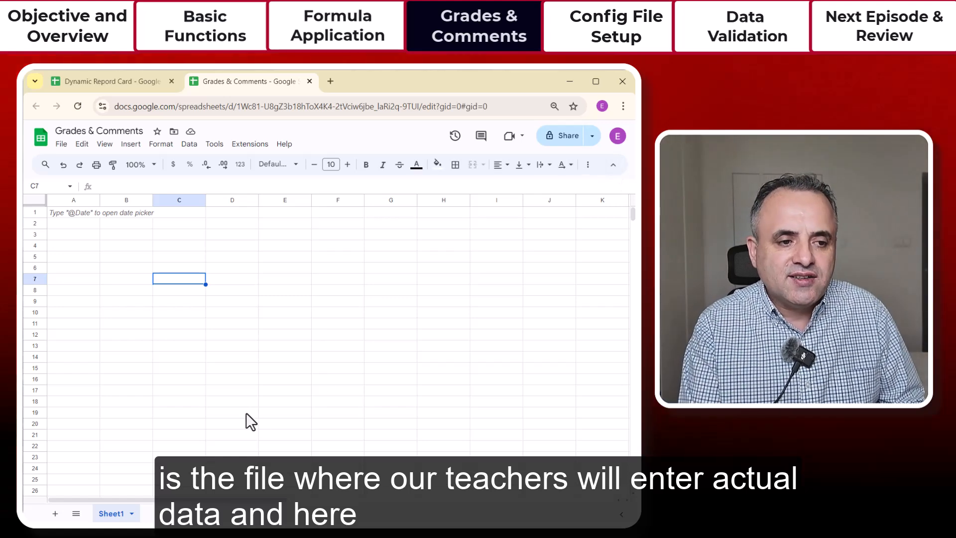
# Rename the first sheet of the Grades & Comments file as Config
pyautogui.click(112, 82)
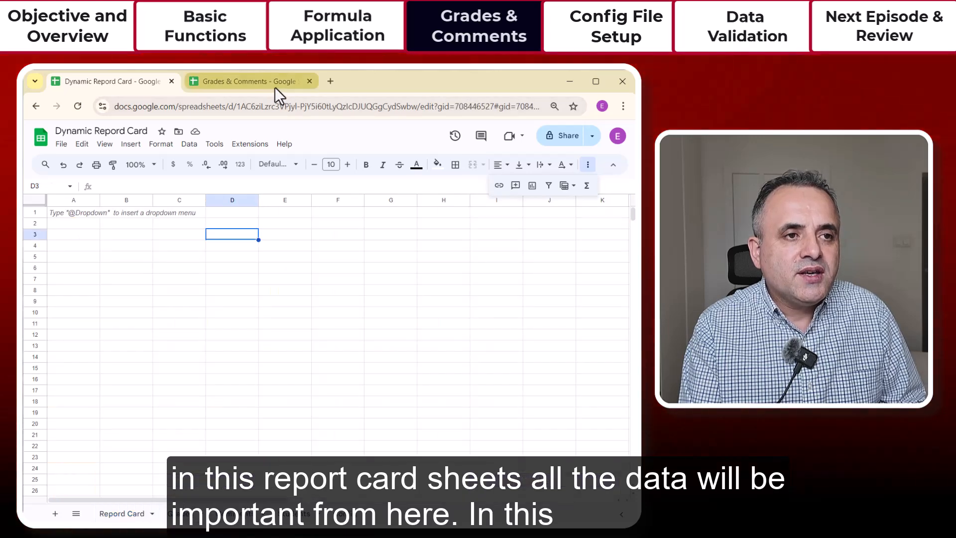
pyautogui.click(272, 84)
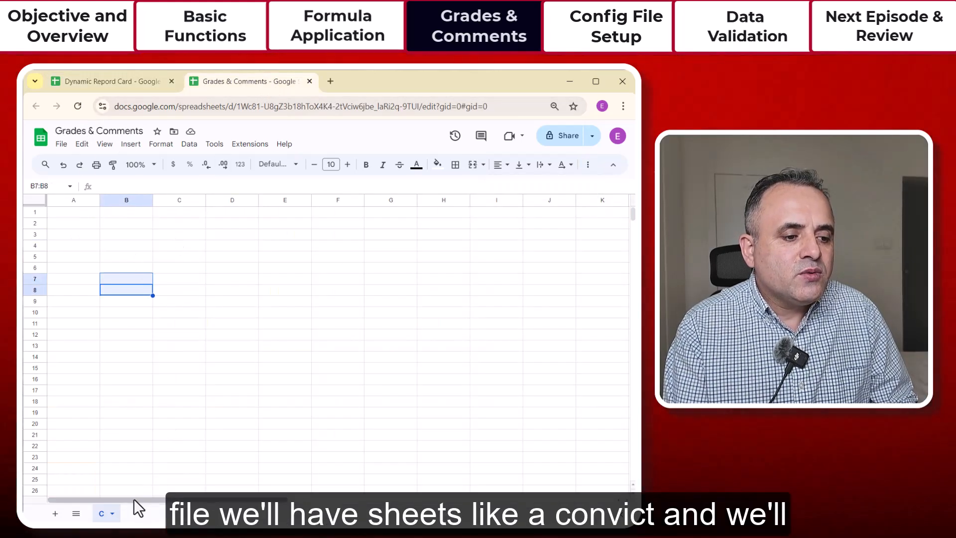
pyautogui.click(112, 513)
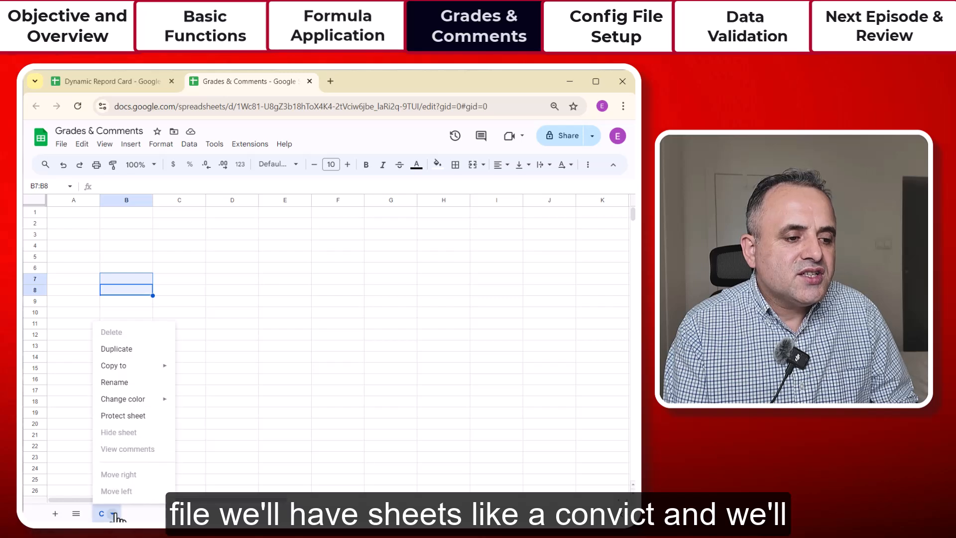
pyautogui.click(116, 389)
pyautogui.write('Config')
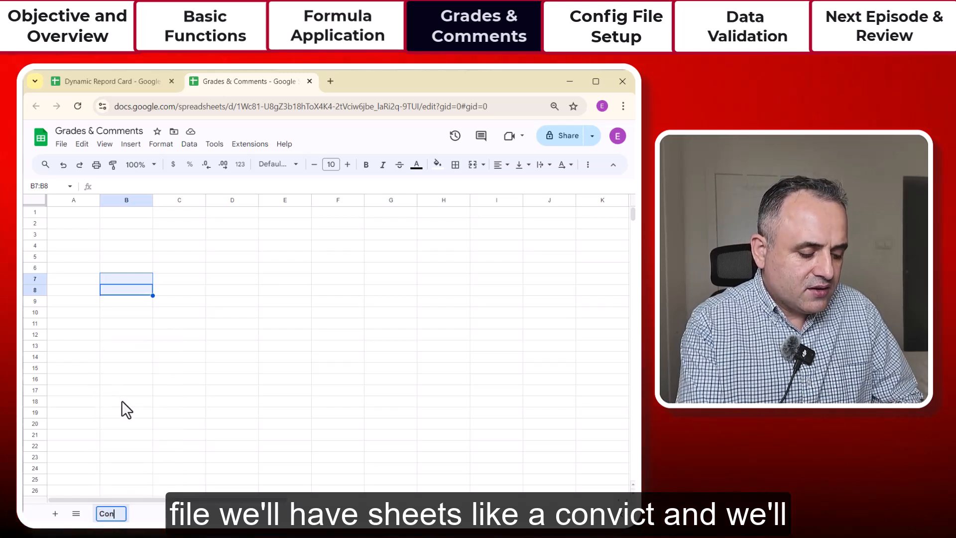
pyautogui.click(130, 387)
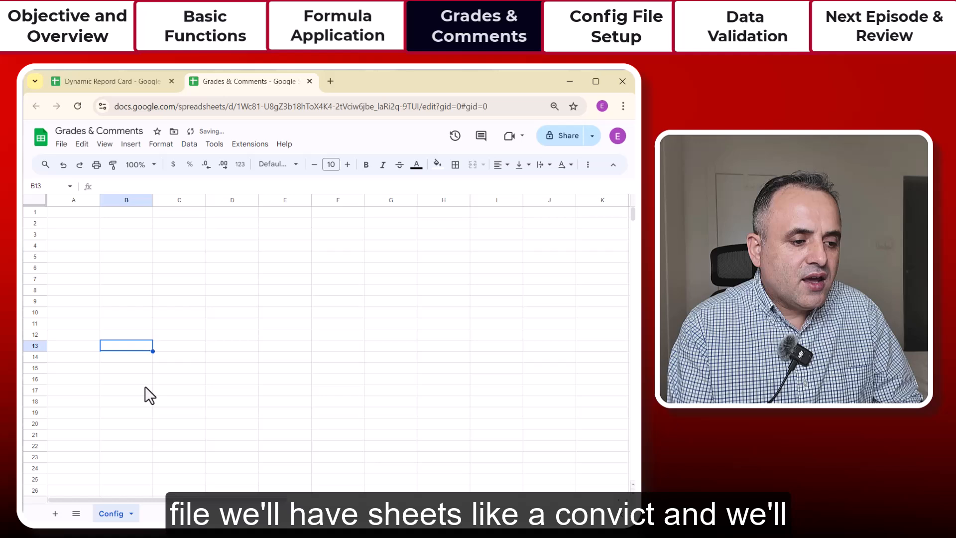
# Add a second sheet to the file and name it Students
pyautogui.click(54, 513)
pyautogui.click(180, 514)
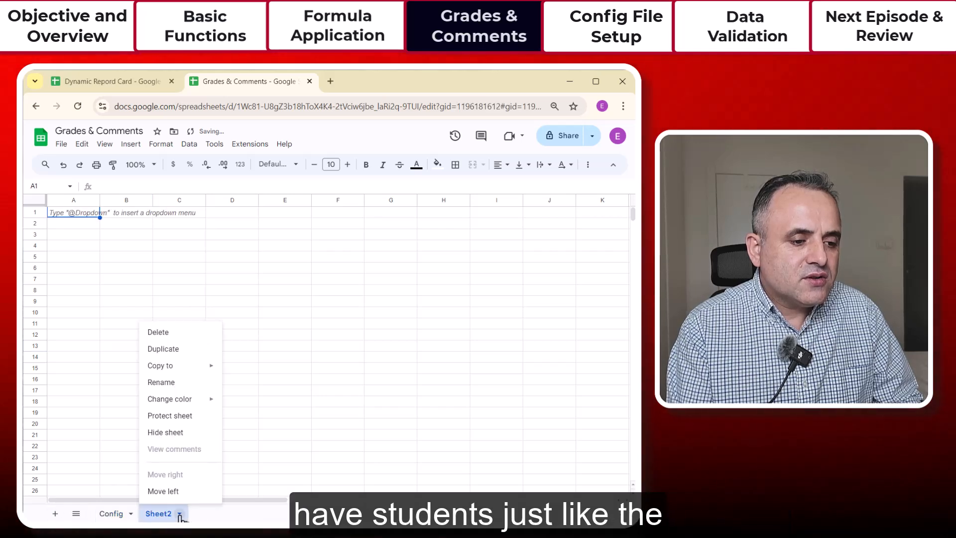
pyautogui.click(167, 389)
pyautogui.write('Students')
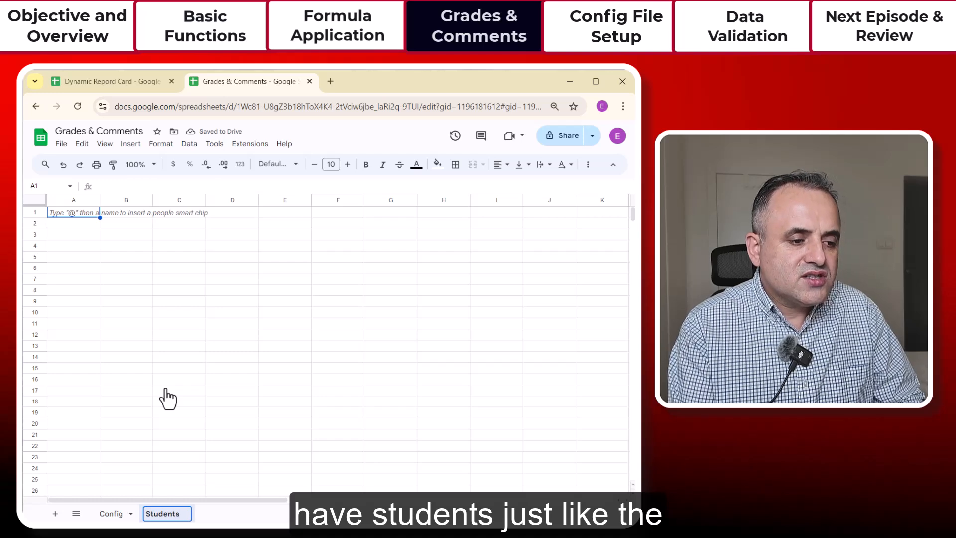
pyautogui.click(166, 389)
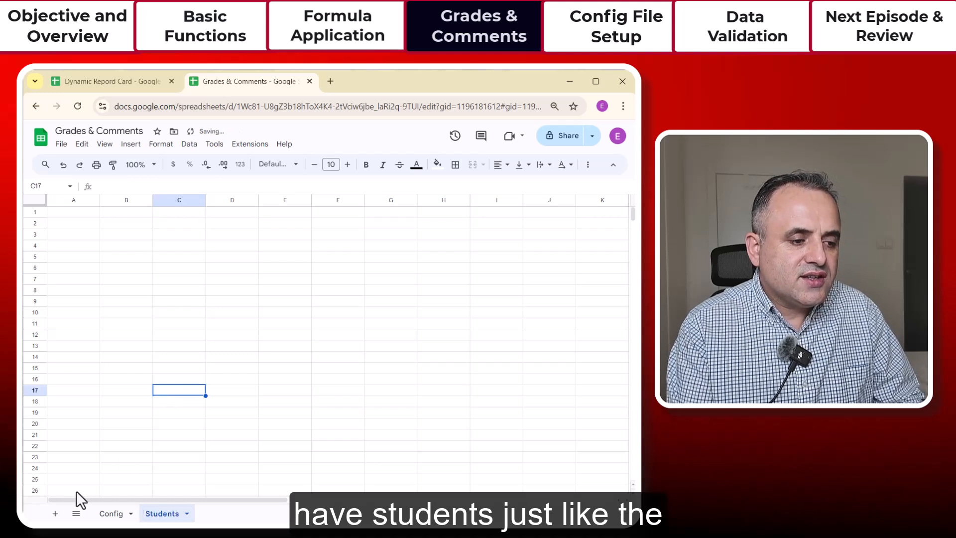
# Add a third sheet after Students and name it Comments
pyautogui.click(55, 513)
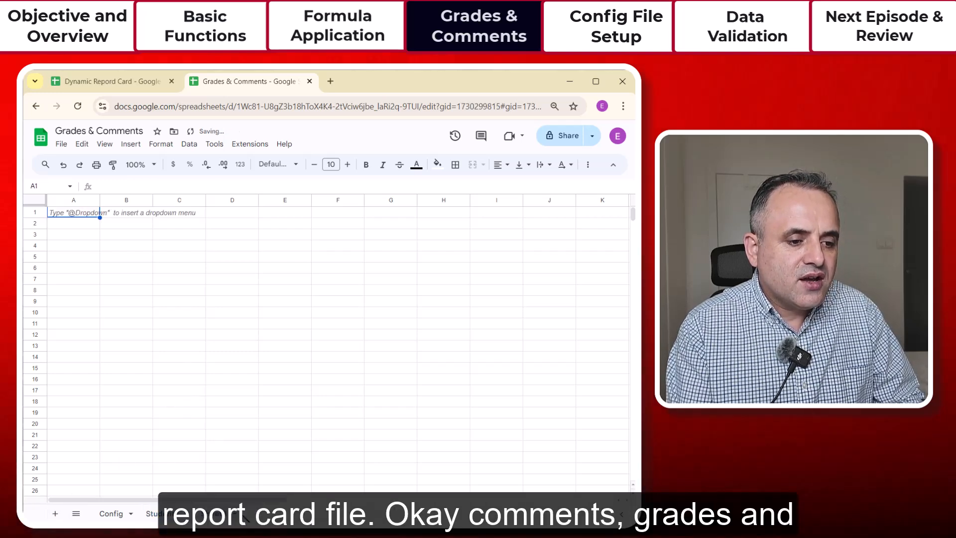
pyautogui.click(244, 515)
pyautogui.click(223, 384)
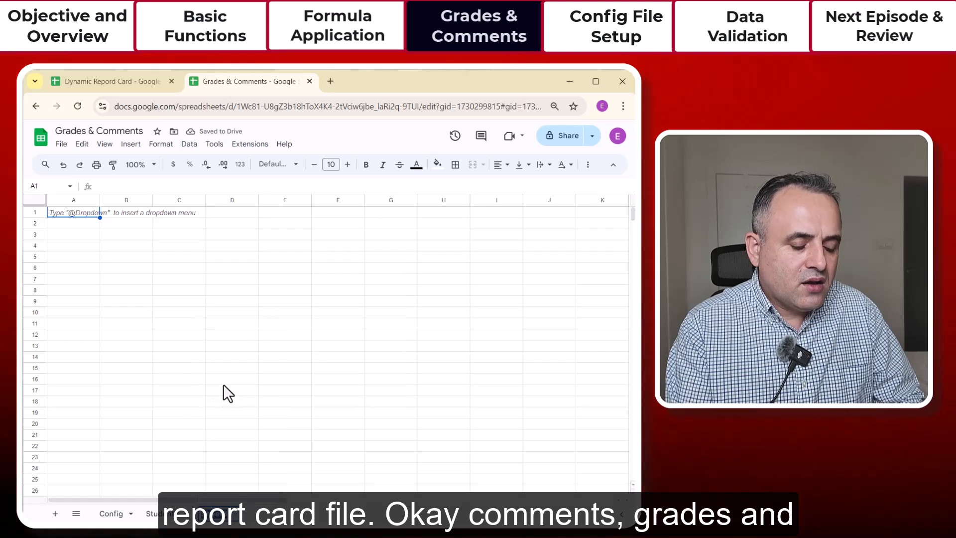
pyautogui.write('Comments')
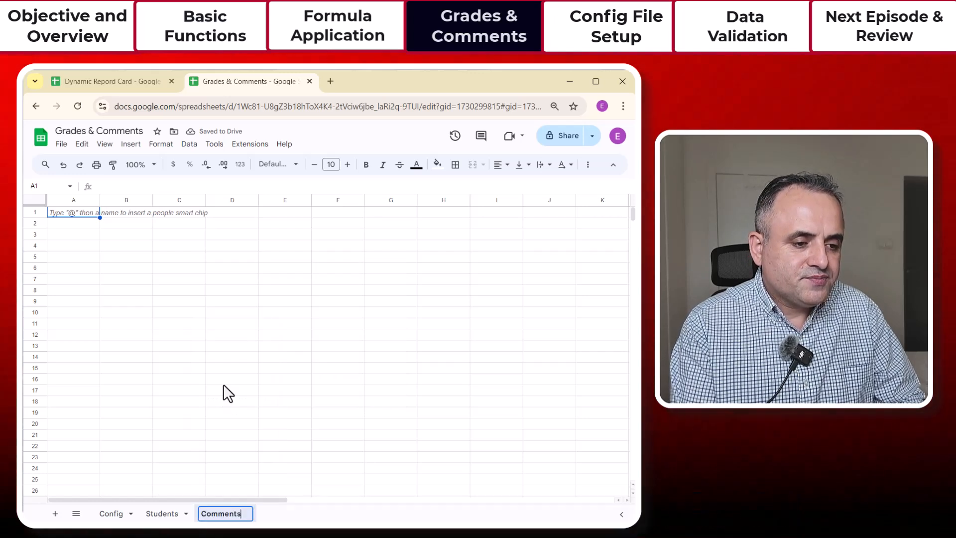
pyautogui.click(224, 383)
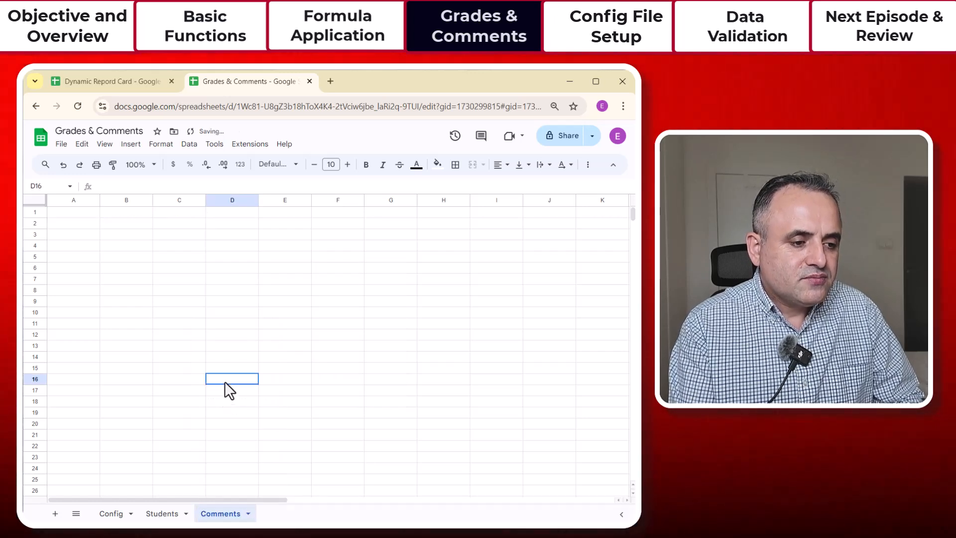
# Add a fourth sheet after Comments and name it Grades
pyautogui.click(57, 516)
pyautogui.click(301, 514)
pyautogui.click(286, 387)
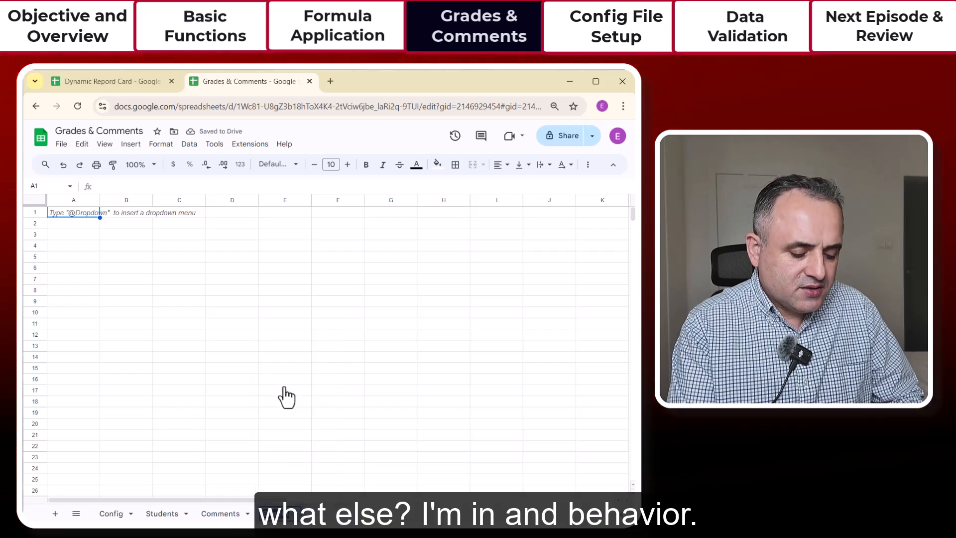
pyautogui.click(284, 384)
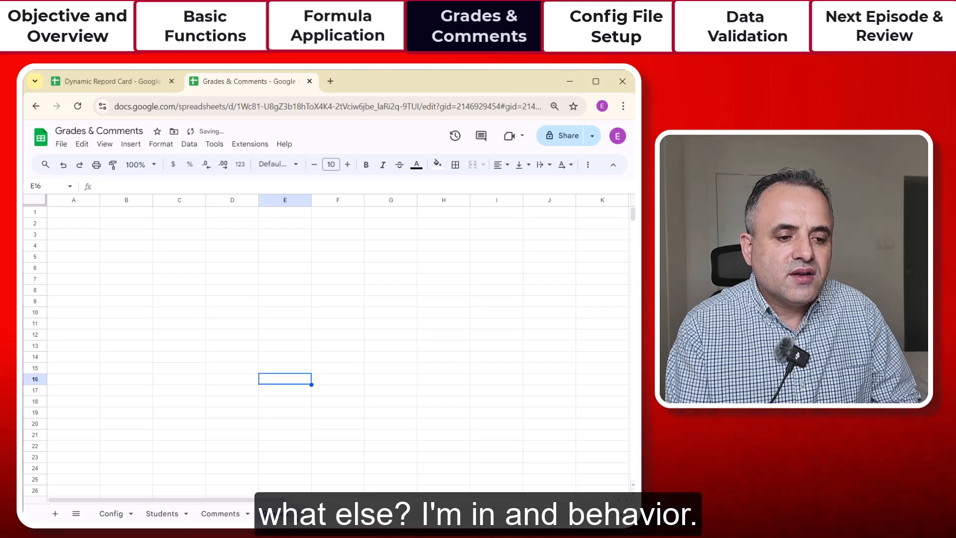
# Add a fifth sheet after Grades and name it Behavior
pyautogui.click(55, 514)
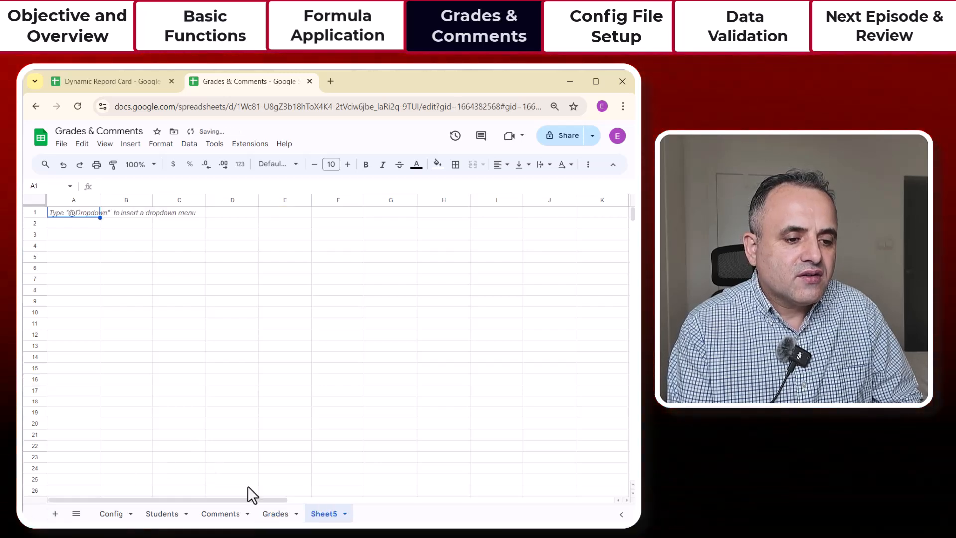
pyautogui.click(344, 514)
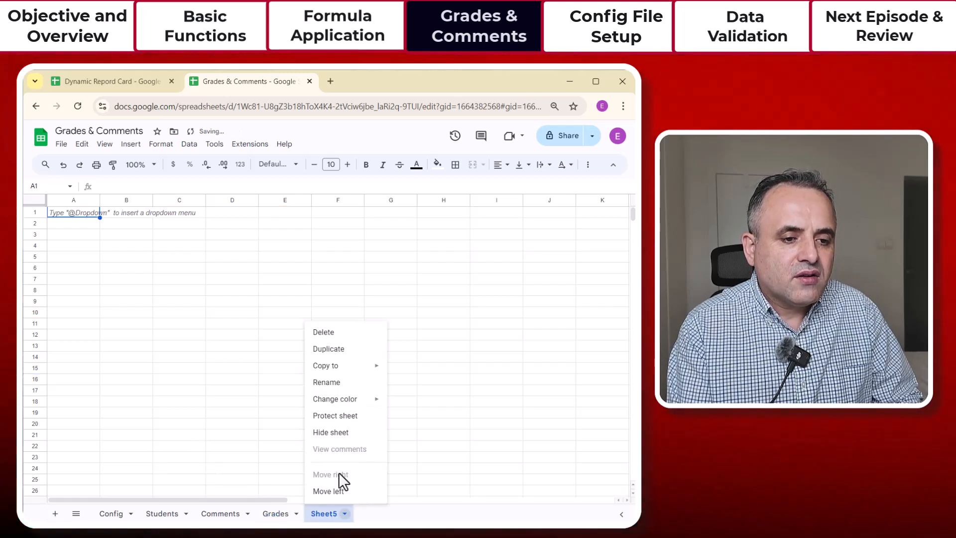
pyautogui.click(332, 384)
pyautogui.write('Be')
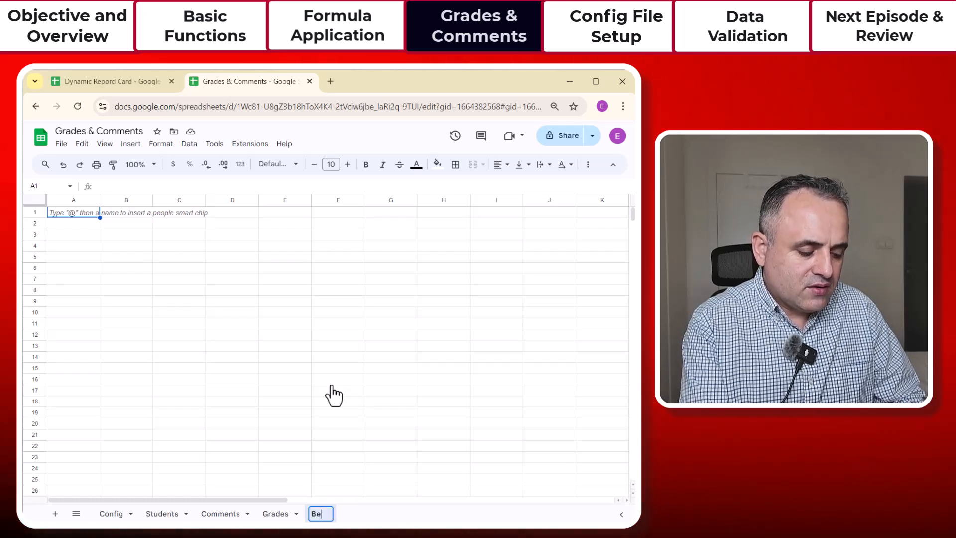
pyautogui.write('jhavior')
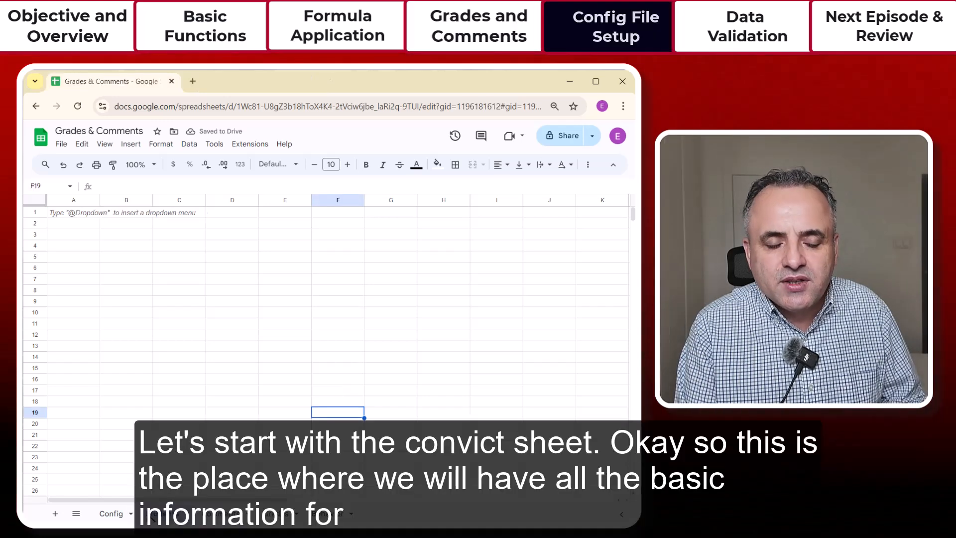
# Paste the prepared grading structure, subjects, classes and school details into the Config sheet starting at A1
pyautogui.click(111, 513)
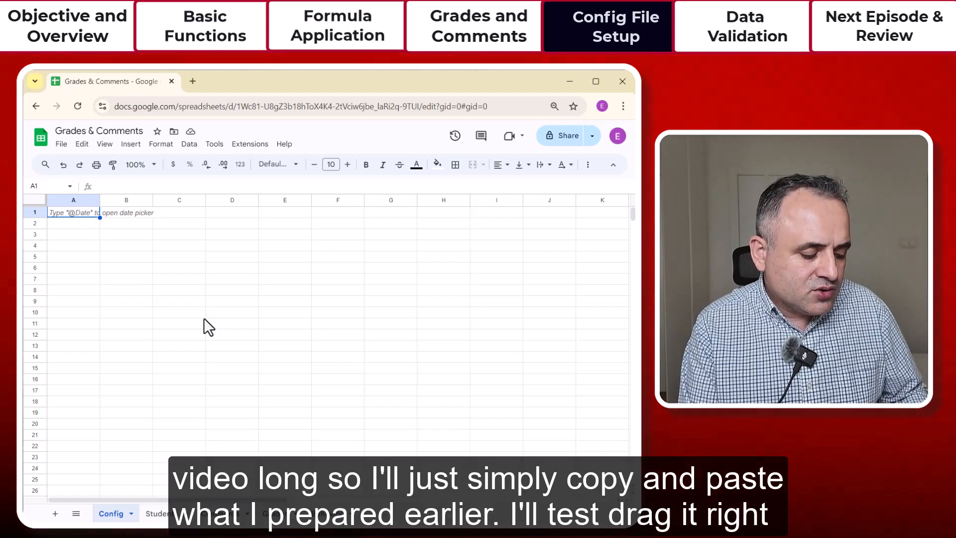
pyautogui.hotkey('ctrl', 'v')
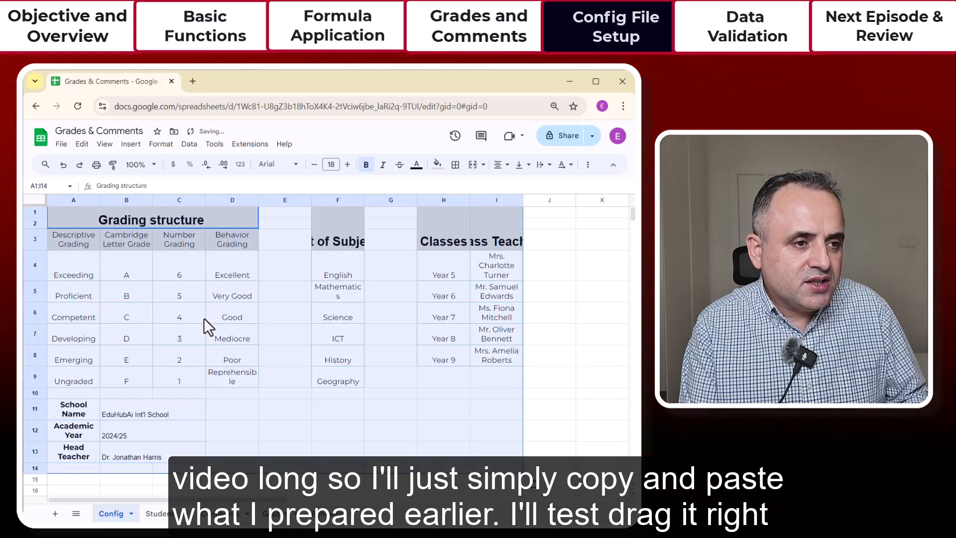
pyautogui.click(303, 314)
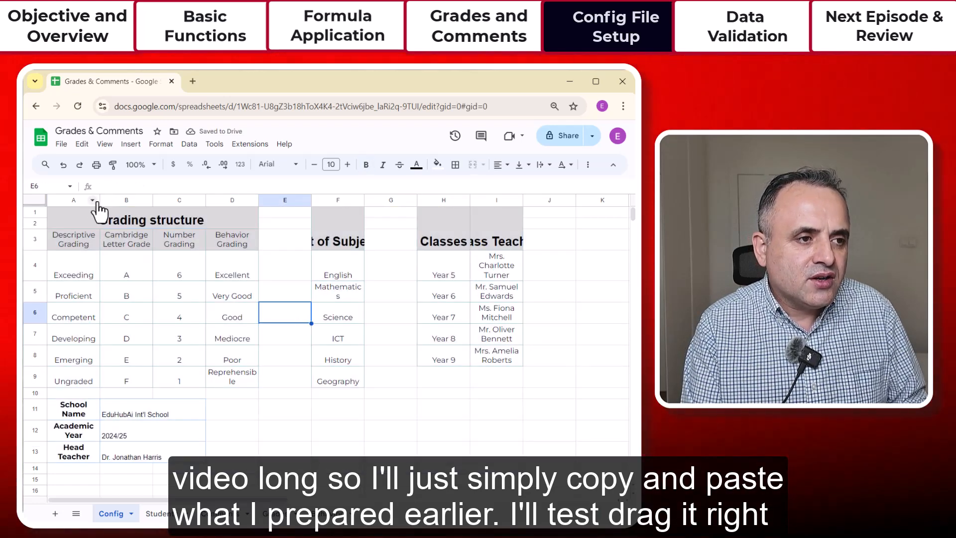
# Widen columns A and D of the Config sheet to fit their text, and select the grading table A3:D9
pyautogui.moveTo(99, 196); pyautogui.dragTo(293, 398)
pyautogui.click(302, 416)
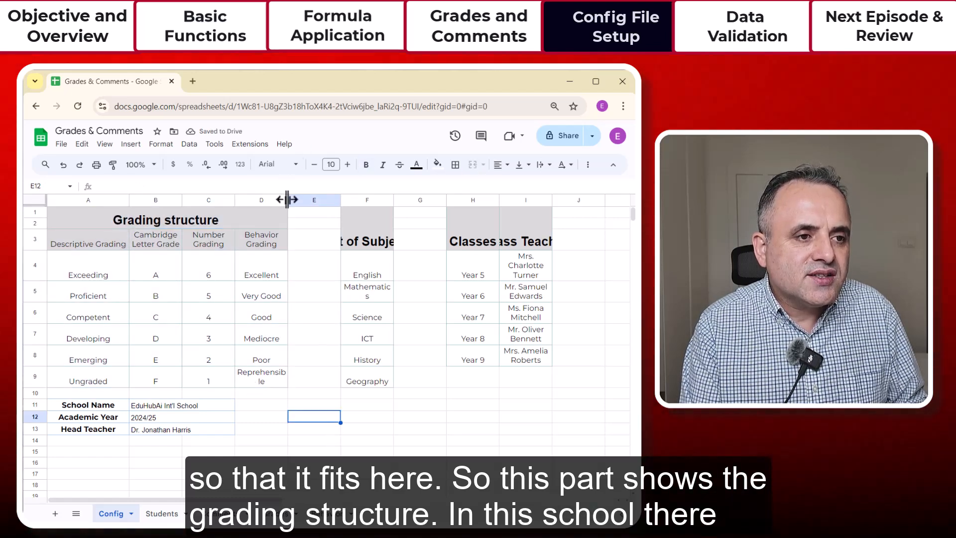
pyautogui.moveTo(287, 199); pyautogui.dragTo(302, 199)
pyautogui.moveTo(105, 238); pyautogui.dragTo(288, 369)
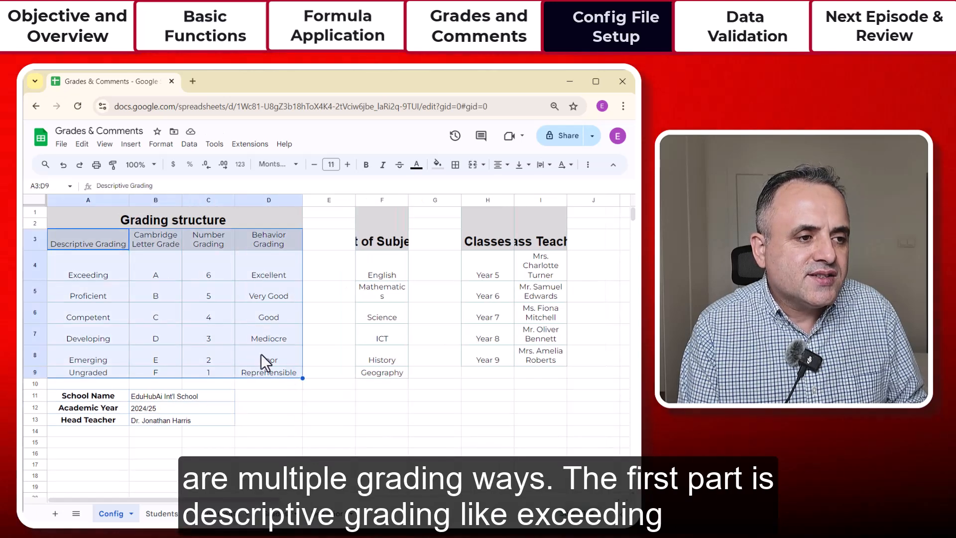
# Examine the descriptive, letter, number and behavior grading columns and the school details block on the Config sheet
pyautogui.click(100, 243)
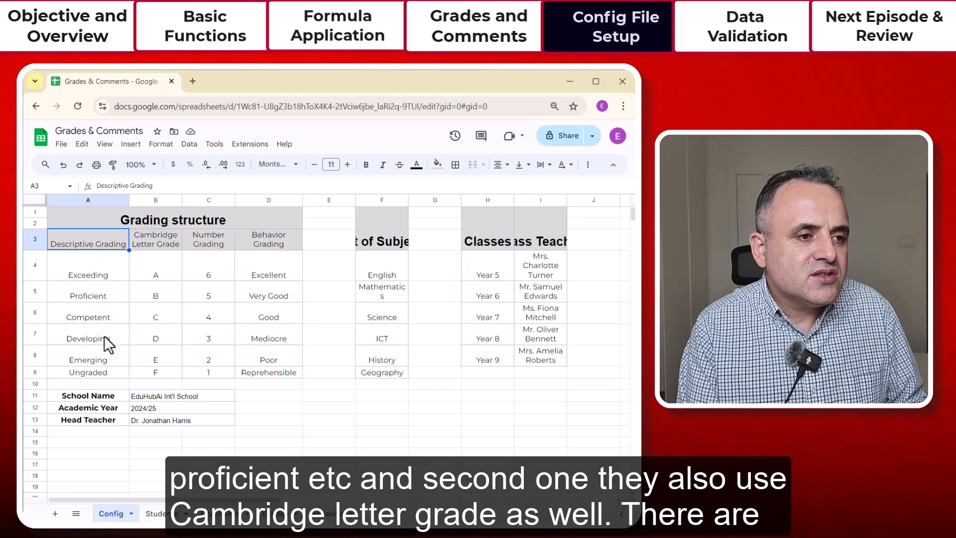
pyautogui.moveTo(159, 244); pyautogui.dragTo(162, 372)
pyautogui.moveTo(207, 242); pyautogui.dragTo(207, 372)
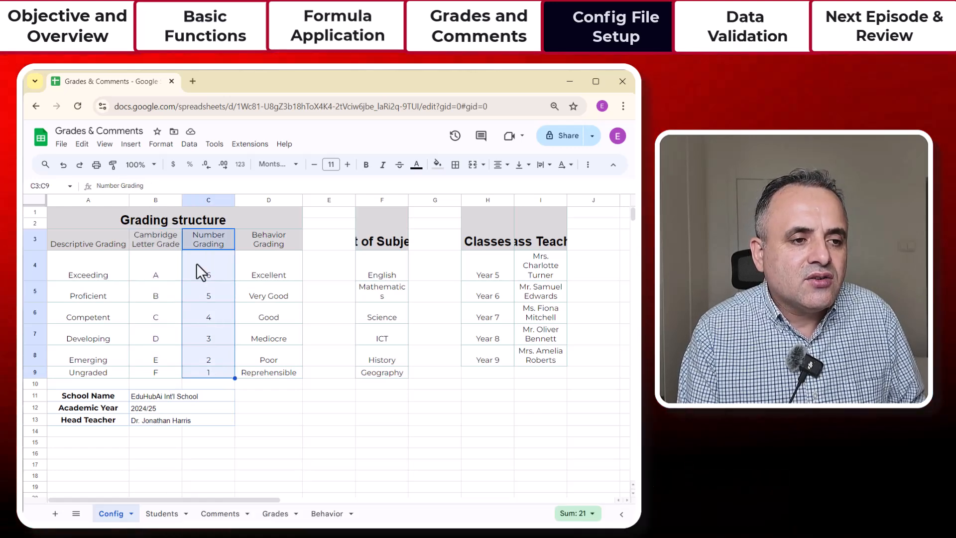
pyautogui.click(209, 264)
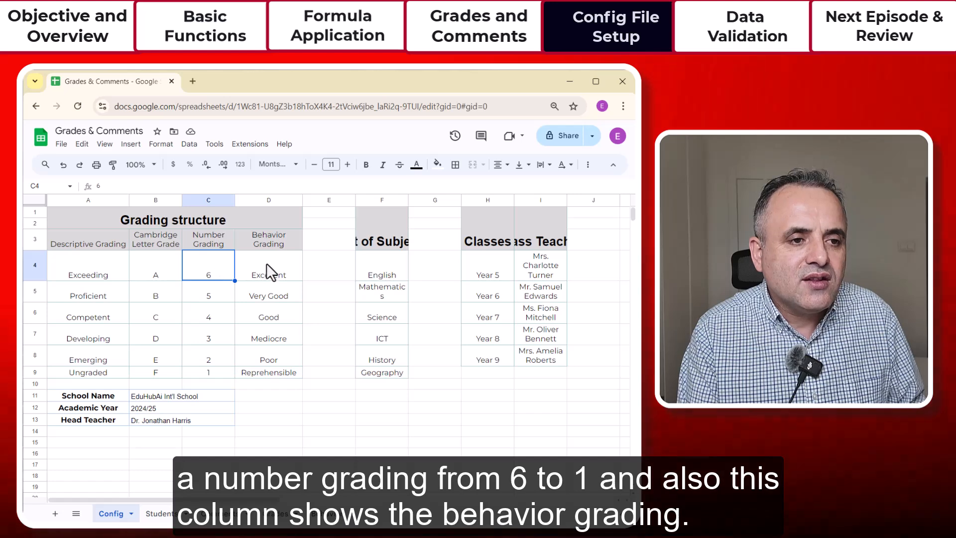
pyautogui.moveTo(274, 243); pyautogui.dragTo(282, 369)
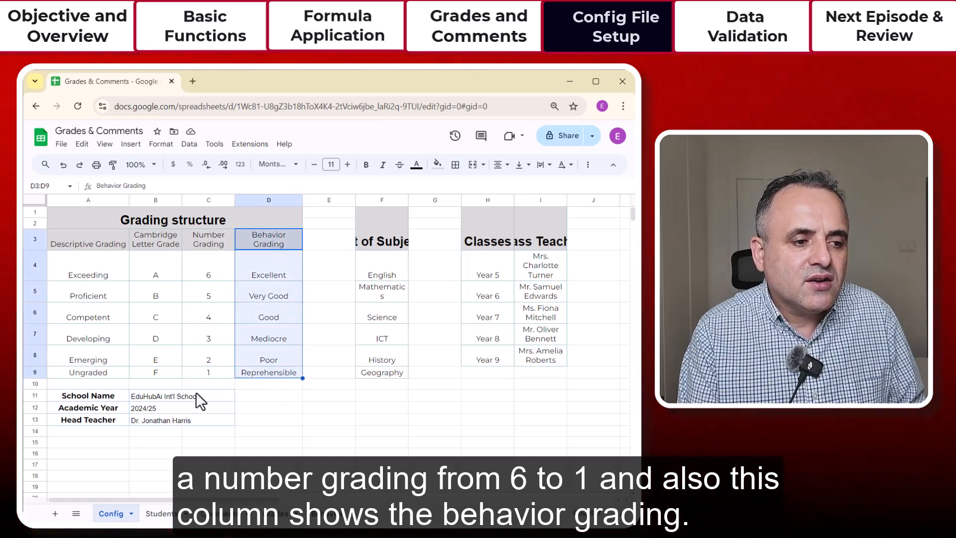
pyautogui.moveTo(169, 396); pyautogui.dragTo(164, 425)
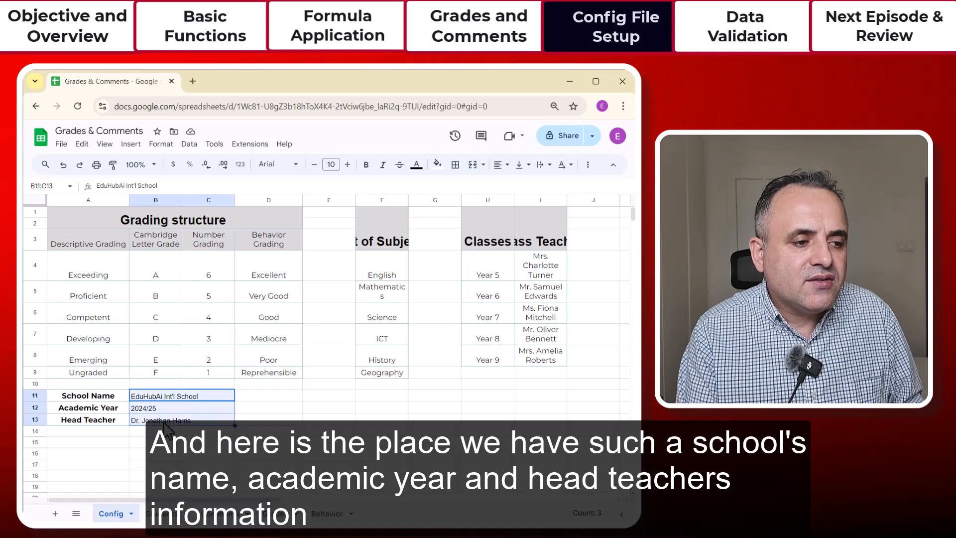
pyautogui.click(149, 409)
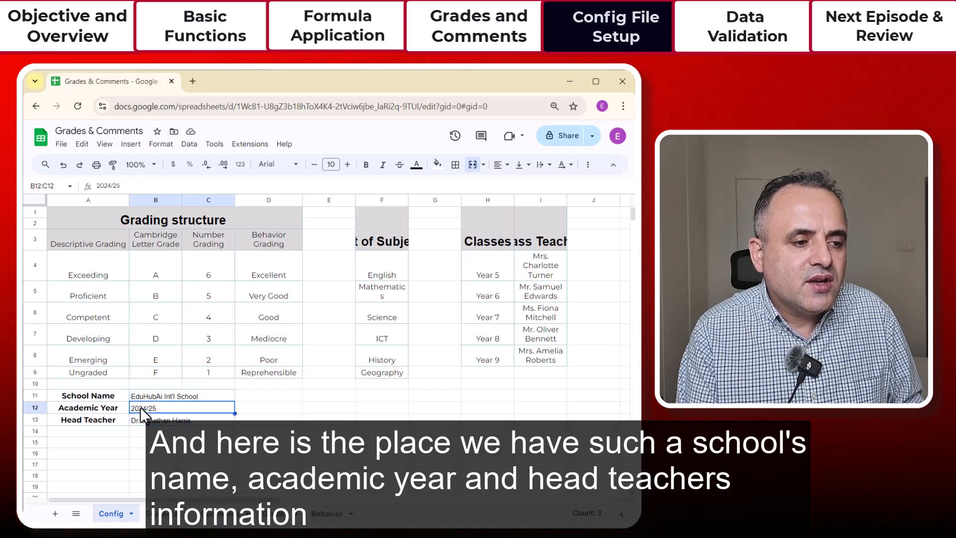
pyautogui.click(161, 421)
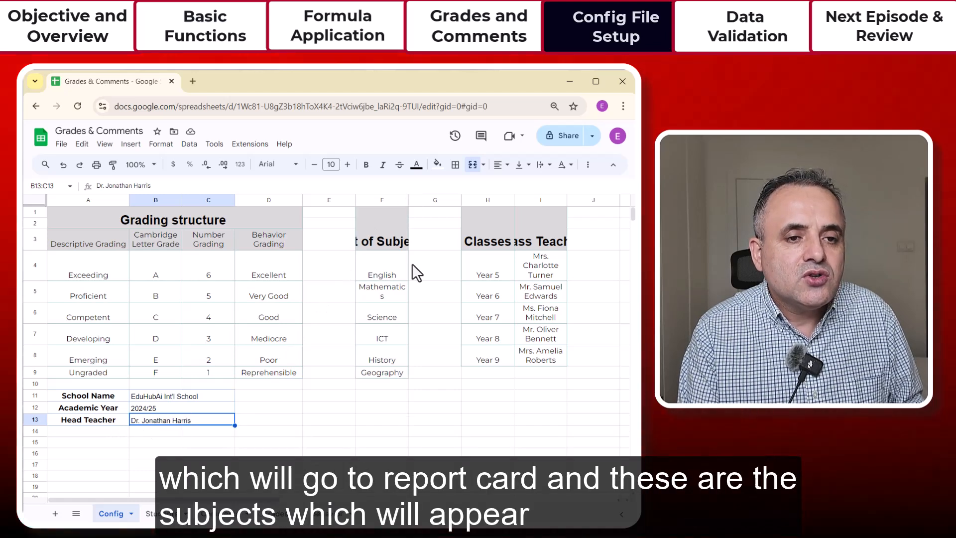
# Widen columns F and I of the Config sheet to fit the subject list and class teacher text
pyautogui.moveTo(408, 199); pyautogui.dragTo(476, 198)
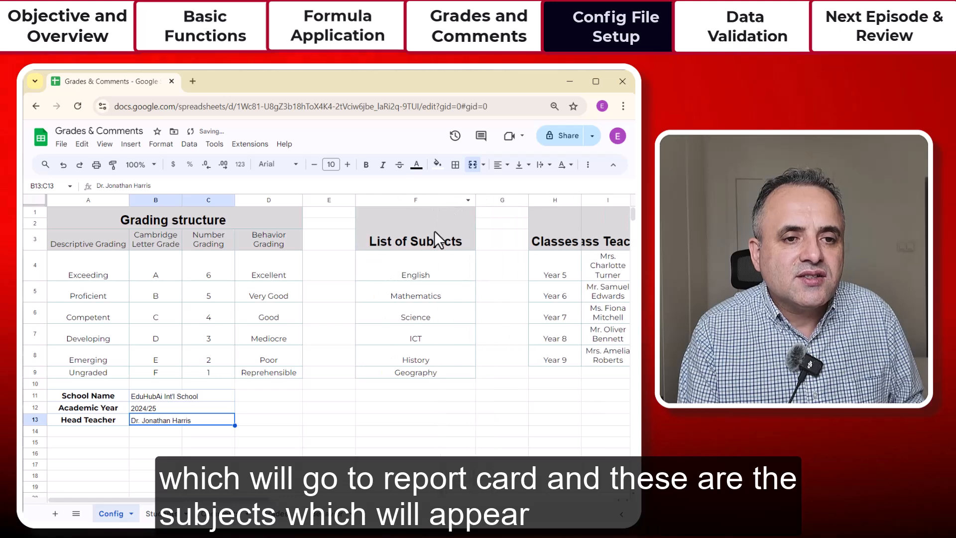
pyautogui.moveTo(435, 231); pyautogui.dragTo(423, 375)
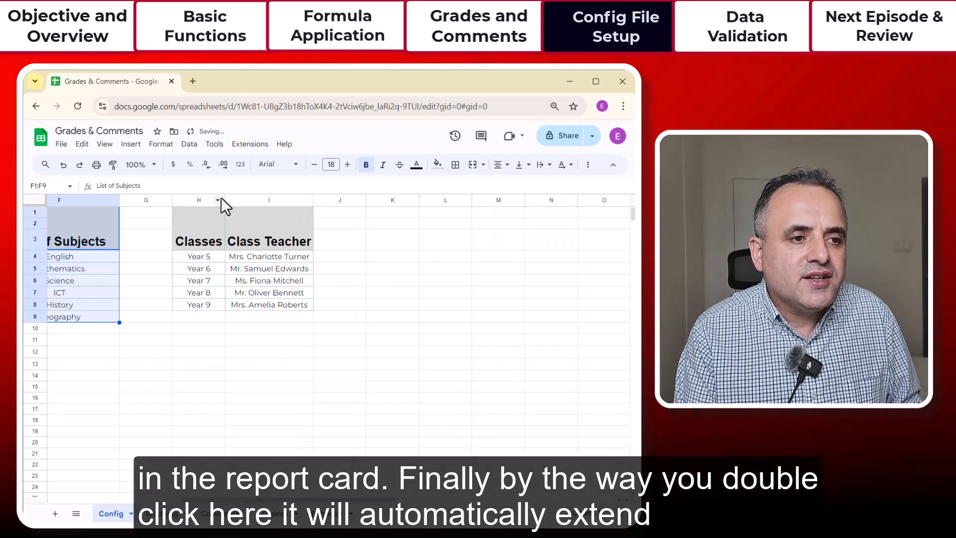
pyautogui.hotkey('ctrl', 'z')
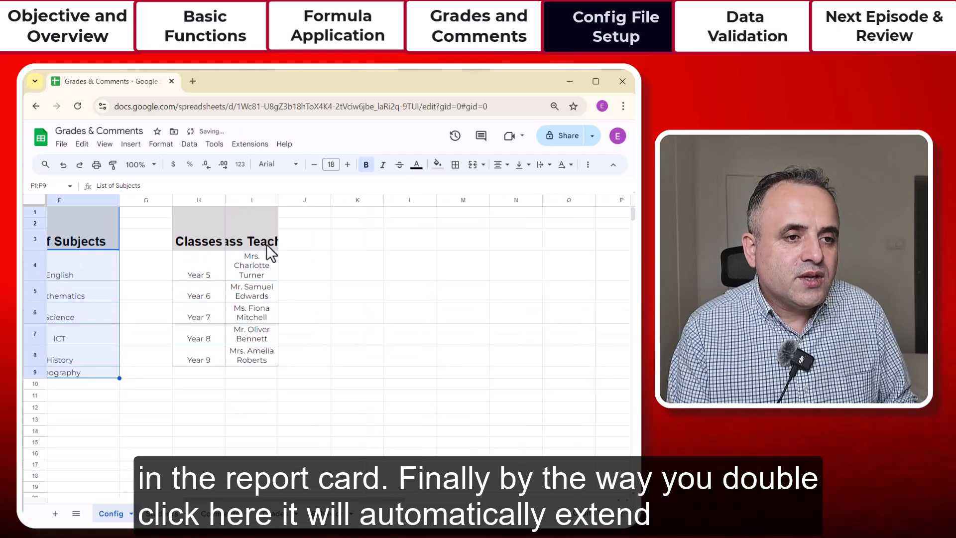
pyautogui.doubleClick(277, 199)
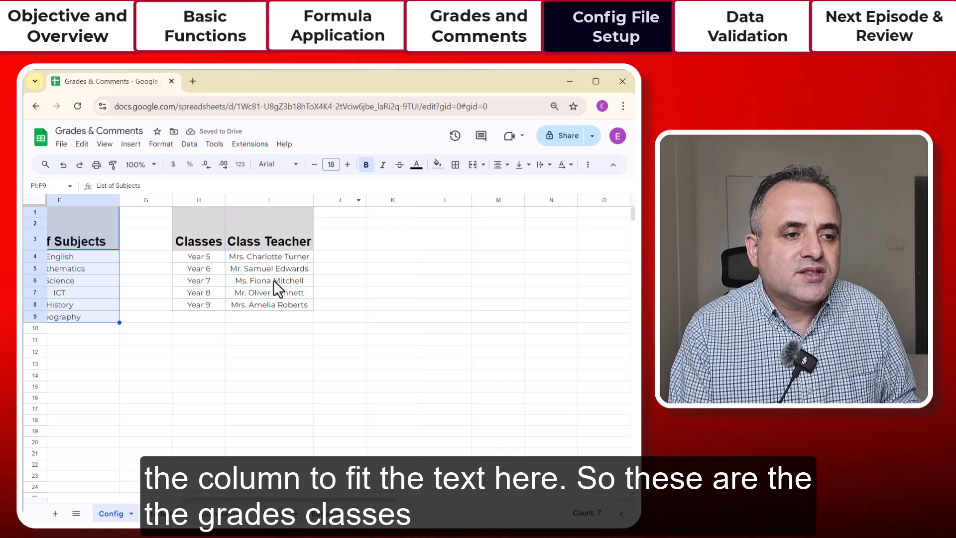
pyautogui.moveTo(202, 256); pyautogui.dragTo(207, 311)
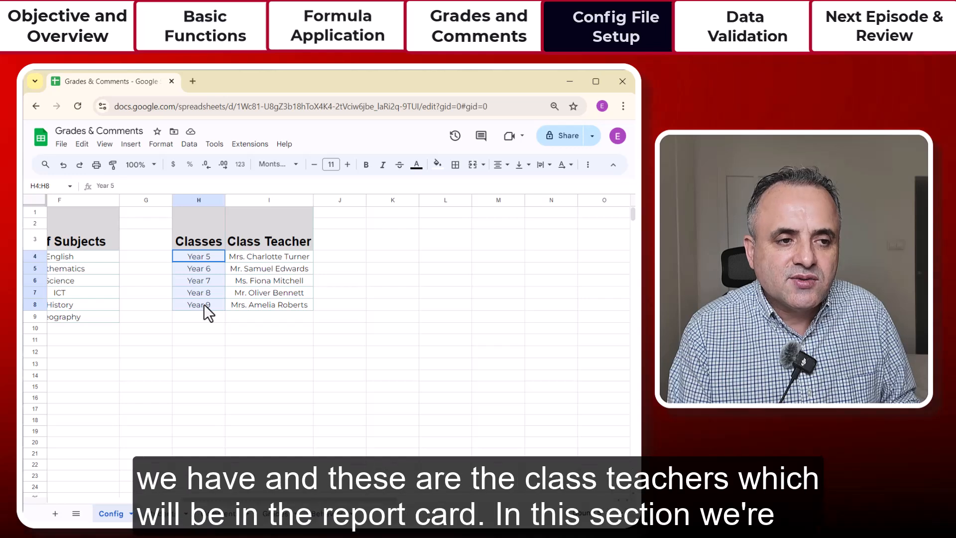
pyautogui.moveTo(249, 259); pyautogui.dragTo(255, 303)
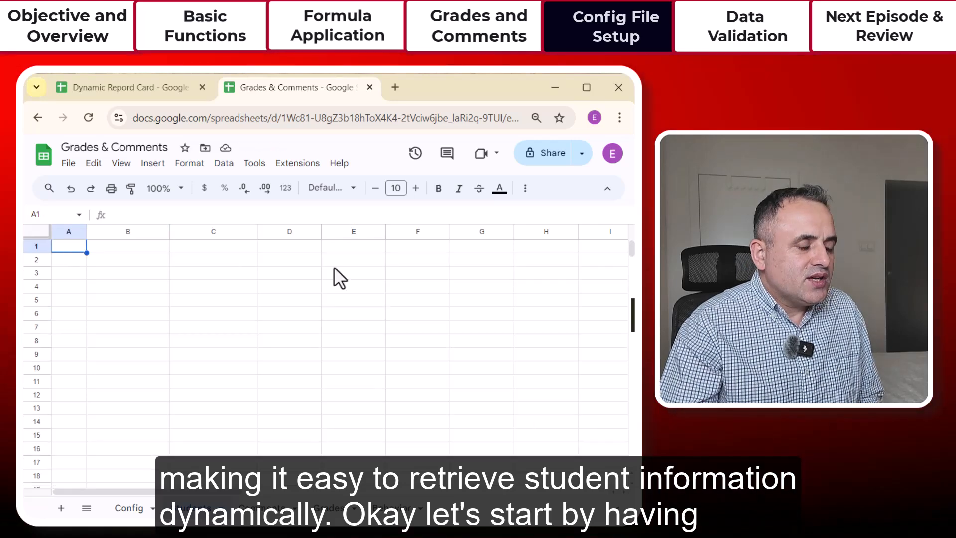
# Enter the headers No, Students, Classes and Gender in A1:D1 of the Students sheet
pyautogui.write('No')
pyautogui.press('Tab')
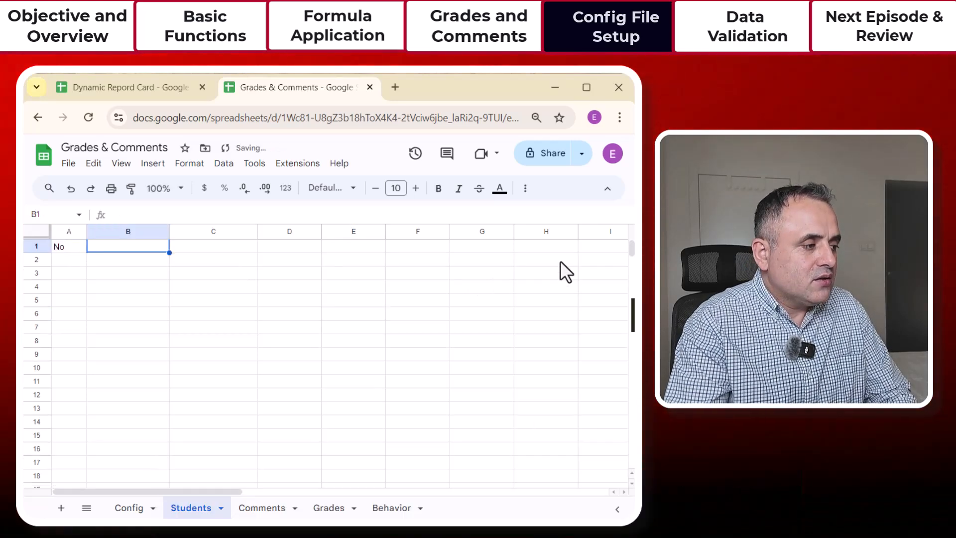
pyautogui.write('Students')
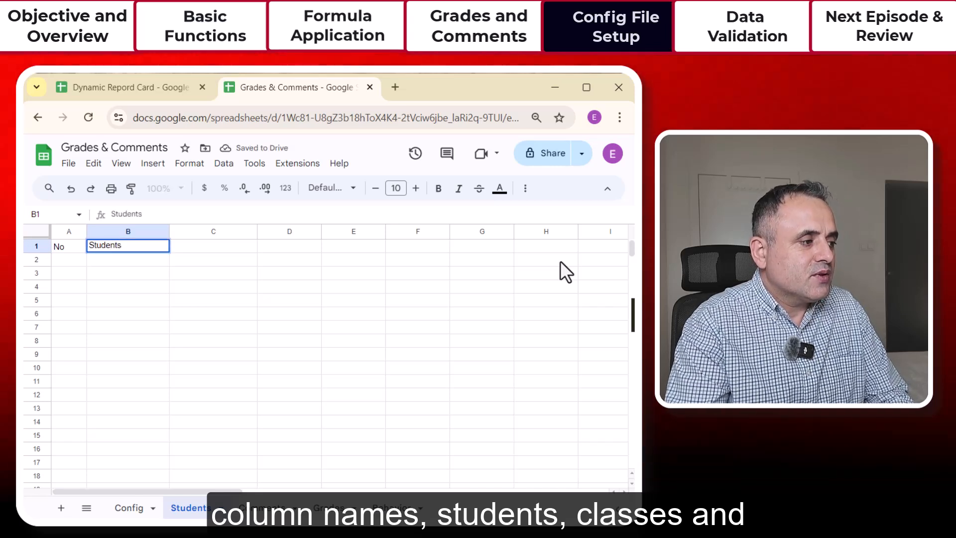
pyautogui.press('Tab')
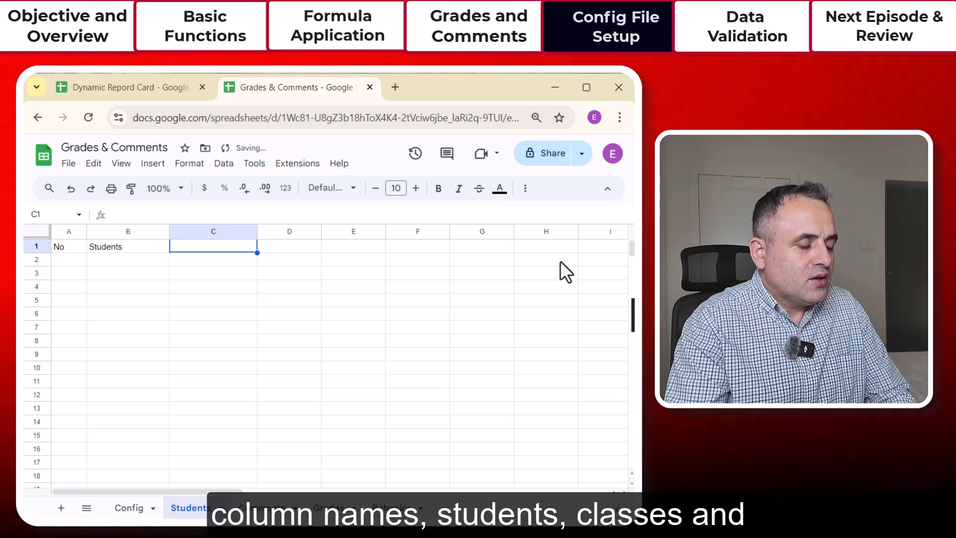
pyautogui.write('Classes')
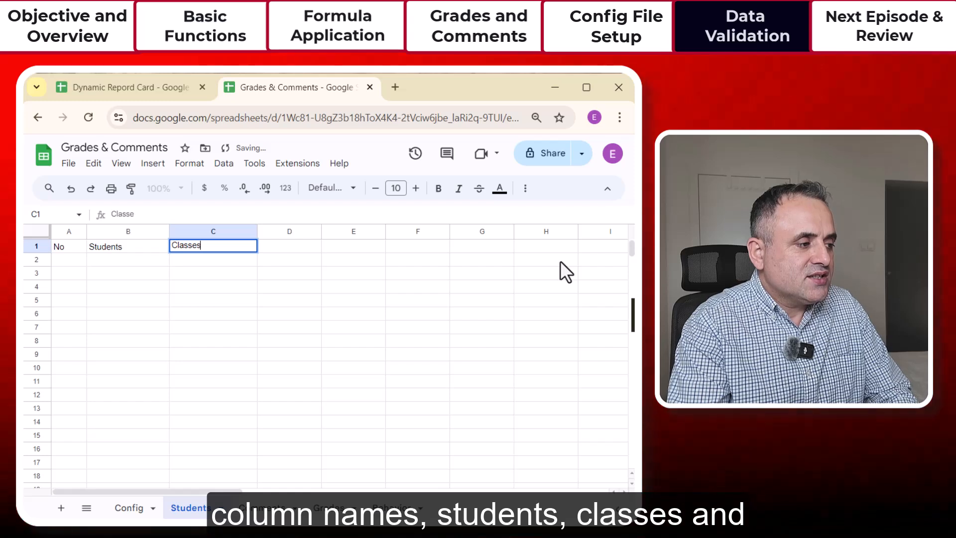
pyautogui.press('Tab')
pyautogui.write('Gend')
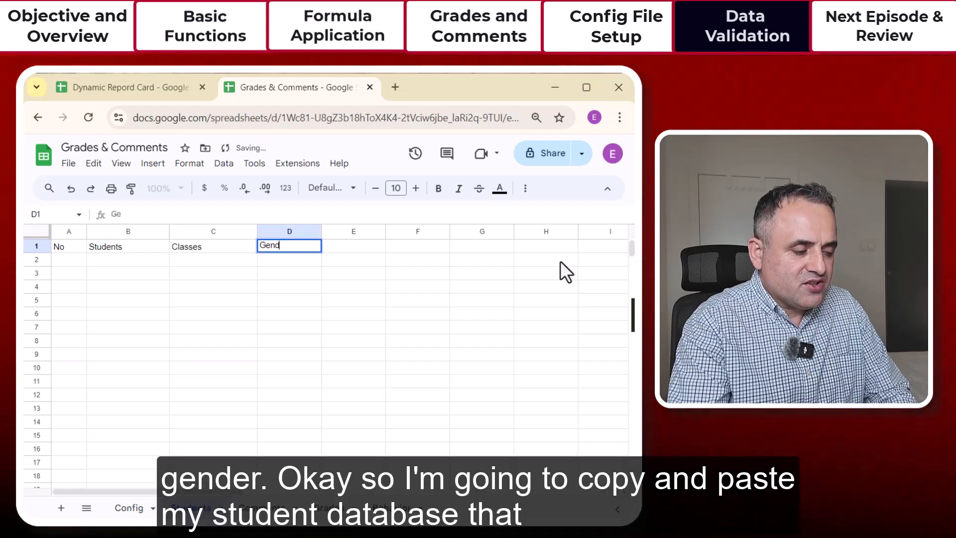
pyautogui.write('er')
pyautogui.press('Return')
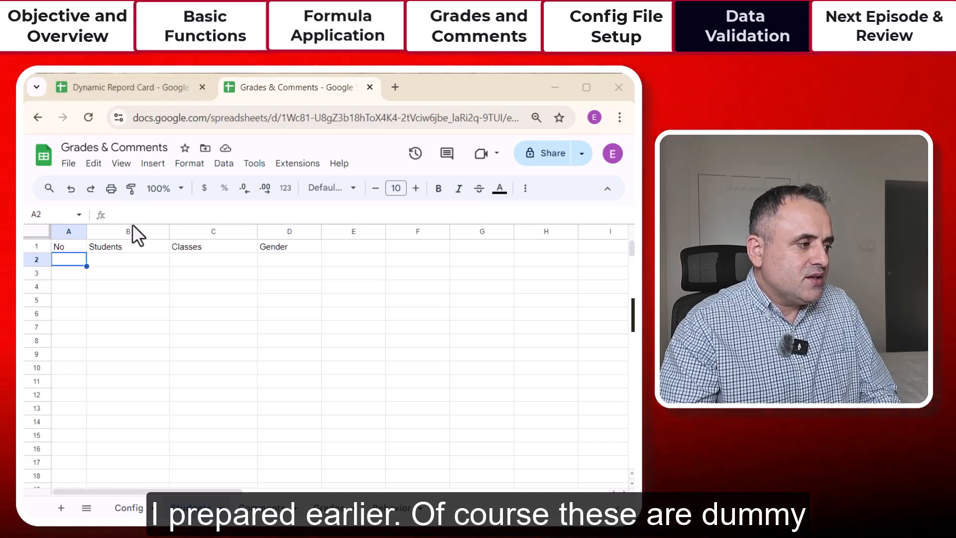
# Paste the prepared student names, classes and genders into the Students sheet starting at B2
pyautogui.click(118, 261)
pyautogui.hotkey('ctrl', 'v')
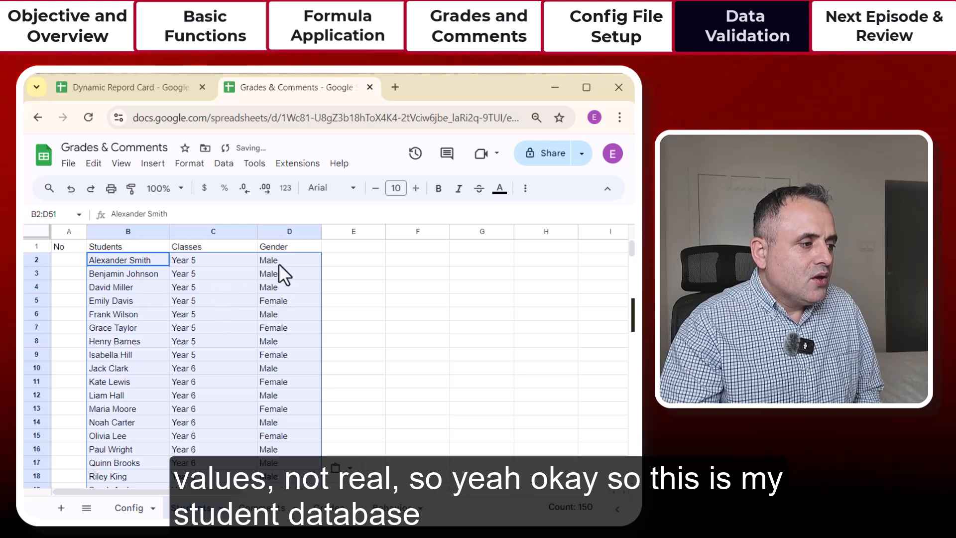
pyautogui.scroll(-12, 279, 269)
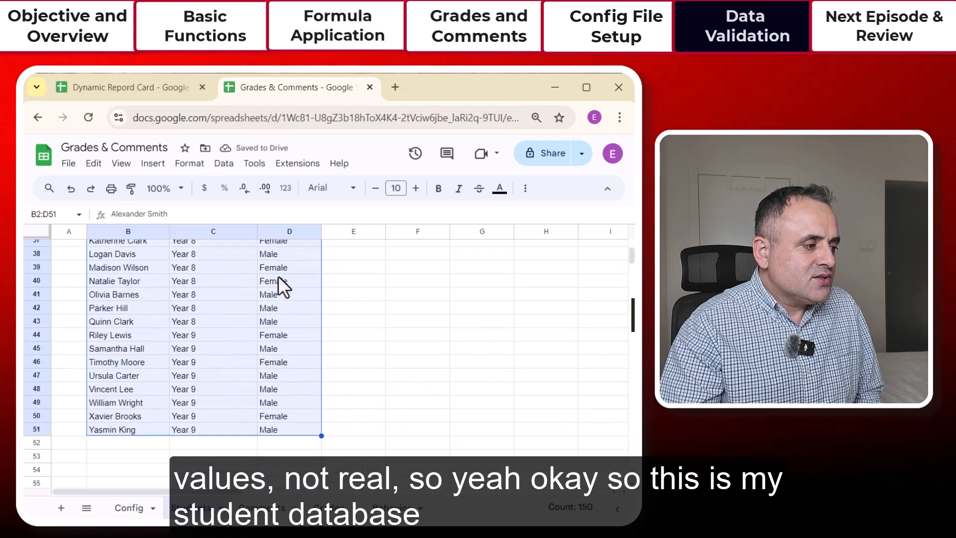
pyautogui.scroll(12, 278, 276)
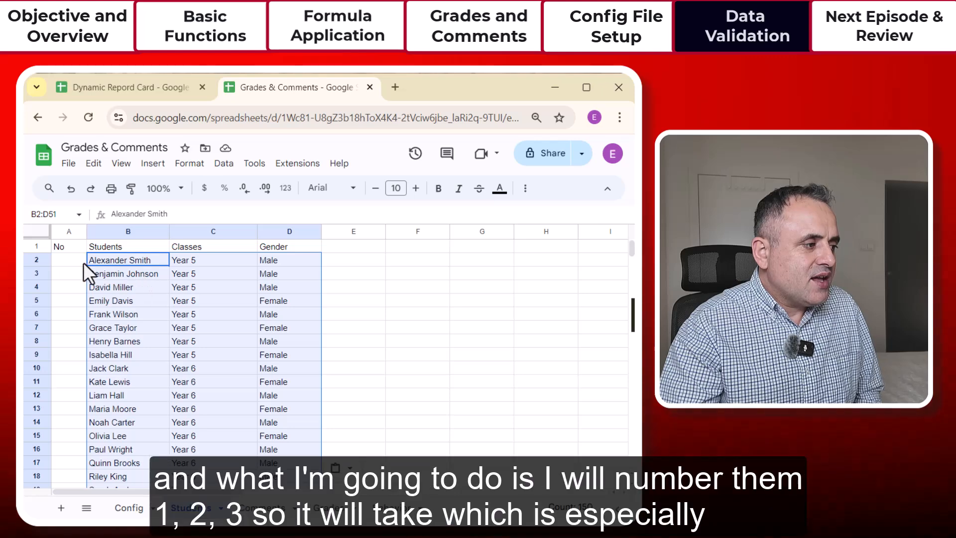
# Enter 1 and 2 in A2:A3 of the No column, clearing the extra 3 from A4
pyautogui.click(65, 261)
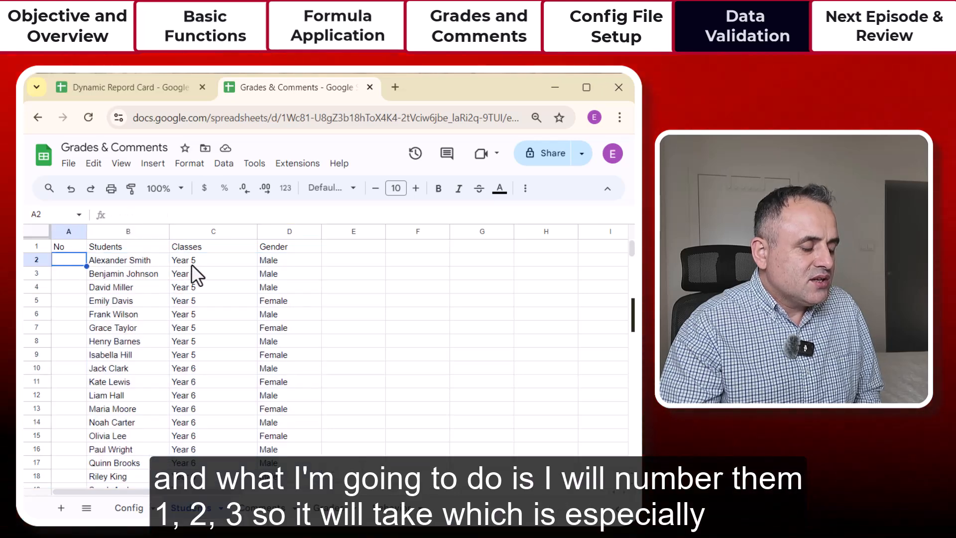
pyautogui.write('1')
pyautogui.press('Return')
pyautogui.write('2')
pyautogui.press('Return')
pyautogui.write('3')
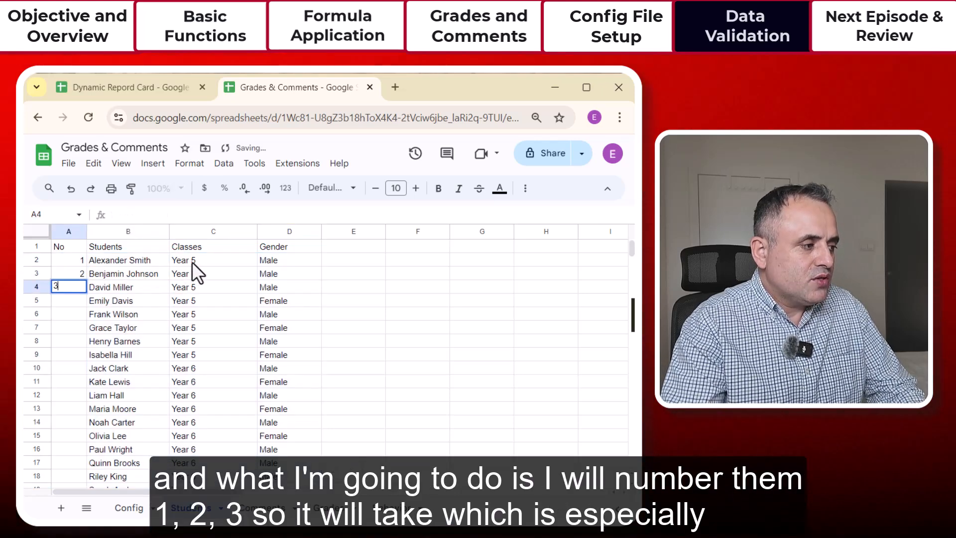
pyautogui.press('Return')
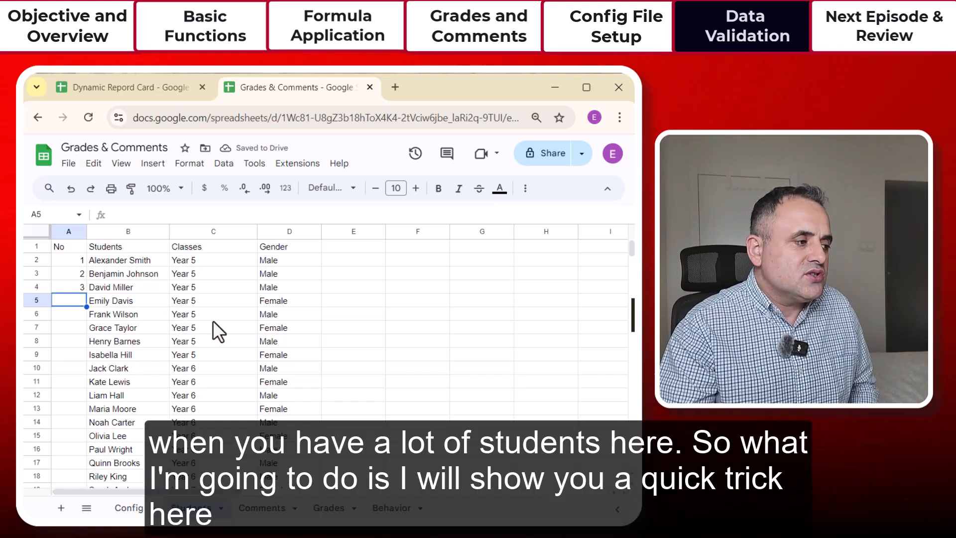
pyautogui.click(74, 286)
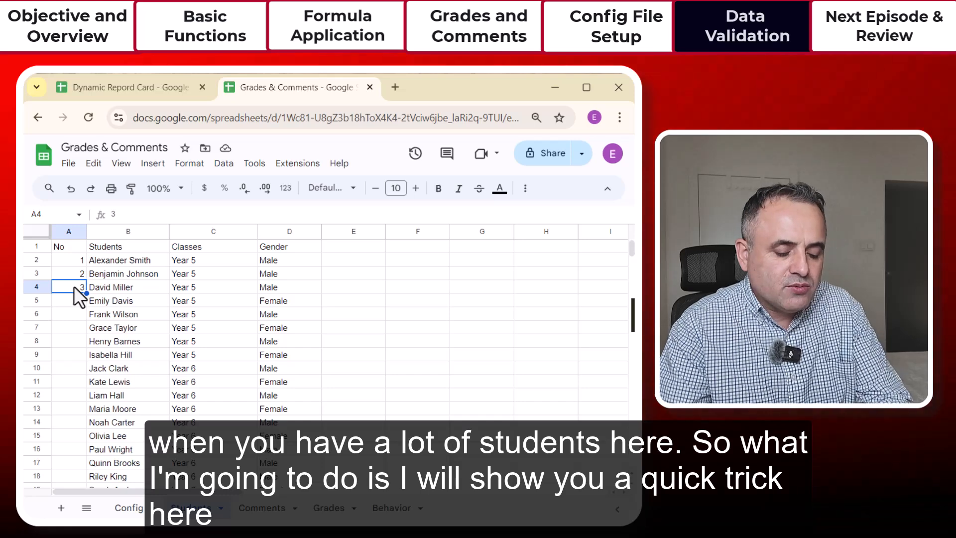
pyautogui.press('Delete')
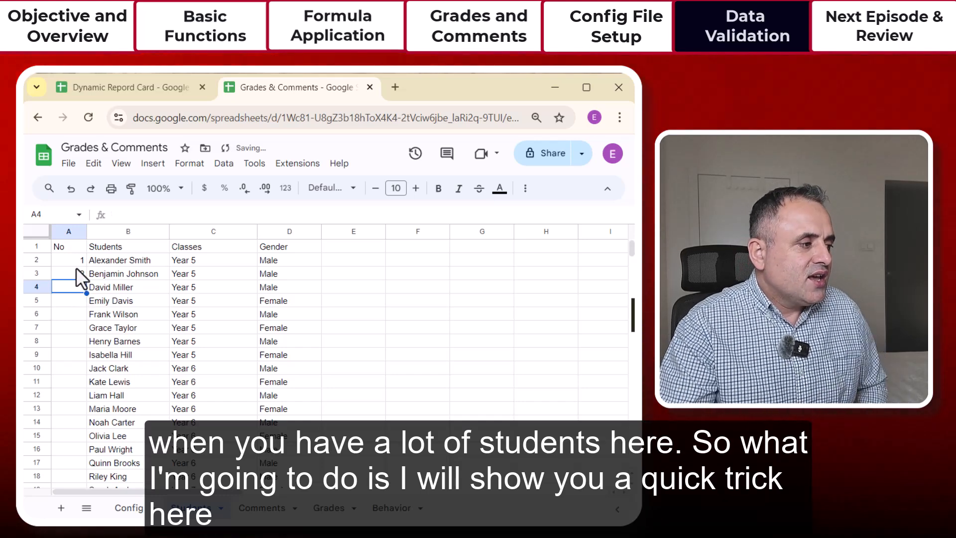
# Try extending the number series from A2:A3 down to A51, and undo the fill
pyautogui.click(74, 260)
pyautogui.moveTo(73, 260); pyautogui.dragTo(74, 272)
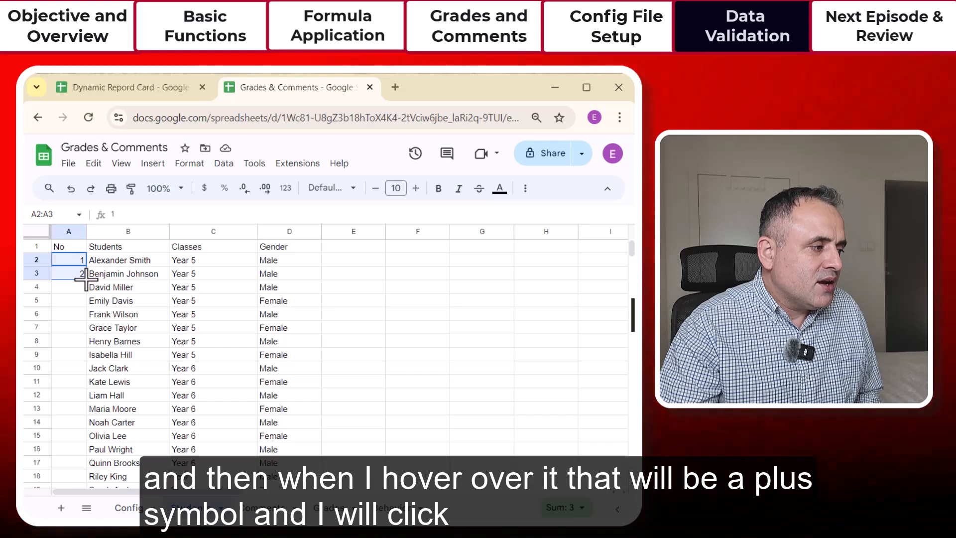
pyautogui.moveTo(85, 279); pyautogui.dragTo(80, 372)
pyautogui.scroll(10, 165, 366)
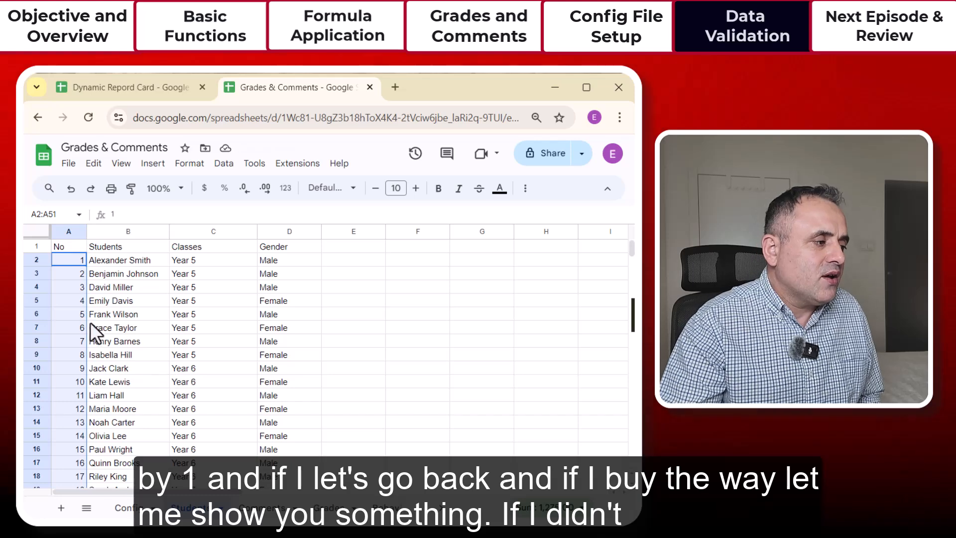
pyautogui.hotkey('ctrl', 'z')
# Clear A3, try filling the single value in A2 down to A5, and undo that fill
pyautogui.click(74, 274)
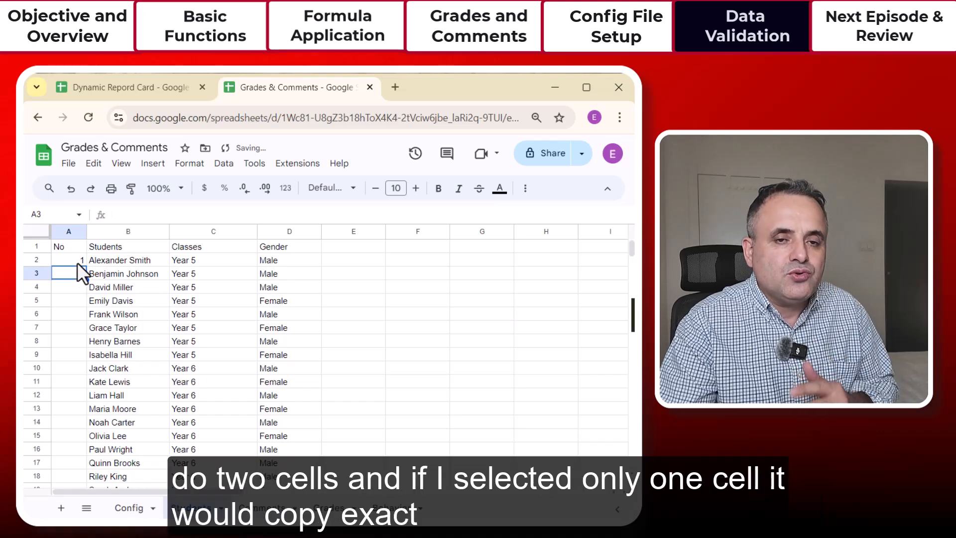
pyautogui.click(75, 259)
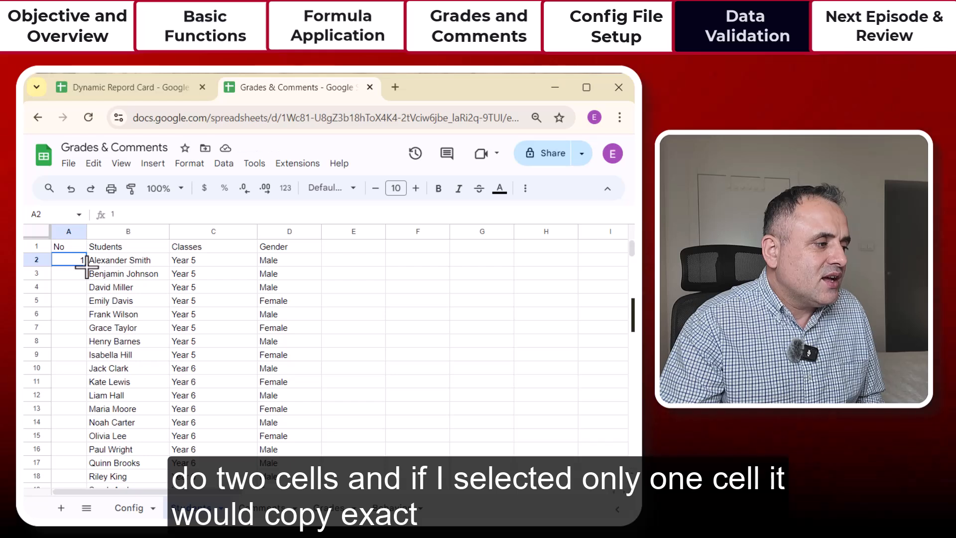
pyautogui.moveTo(86, 266); pyautogui.dragTo(88, 307)
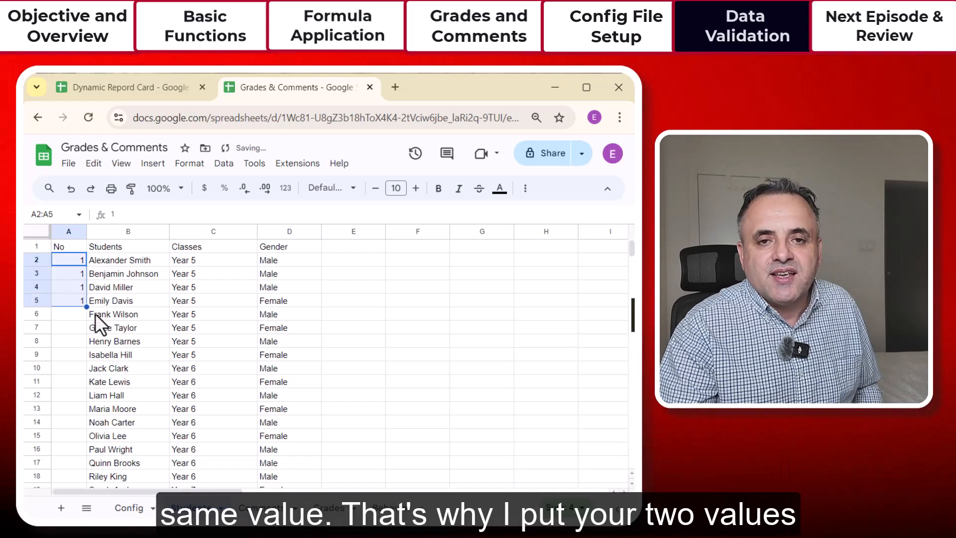
pyautogui.hotkey('ctrl', 'z')
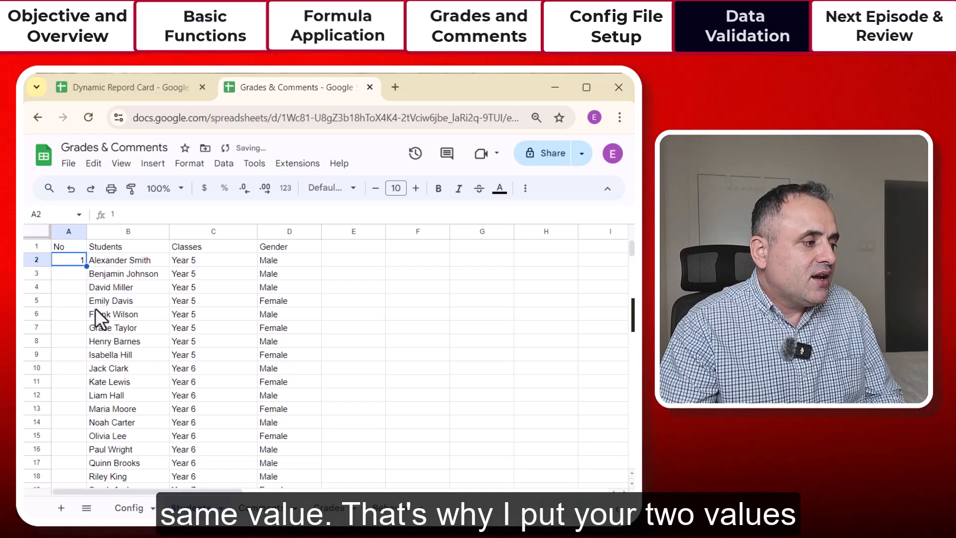
# Enter 2 in A3 and extend the number series from A2:A3 down to the last student in row 51
pyautogui.click(79, 269)
pyautogui.write('2')
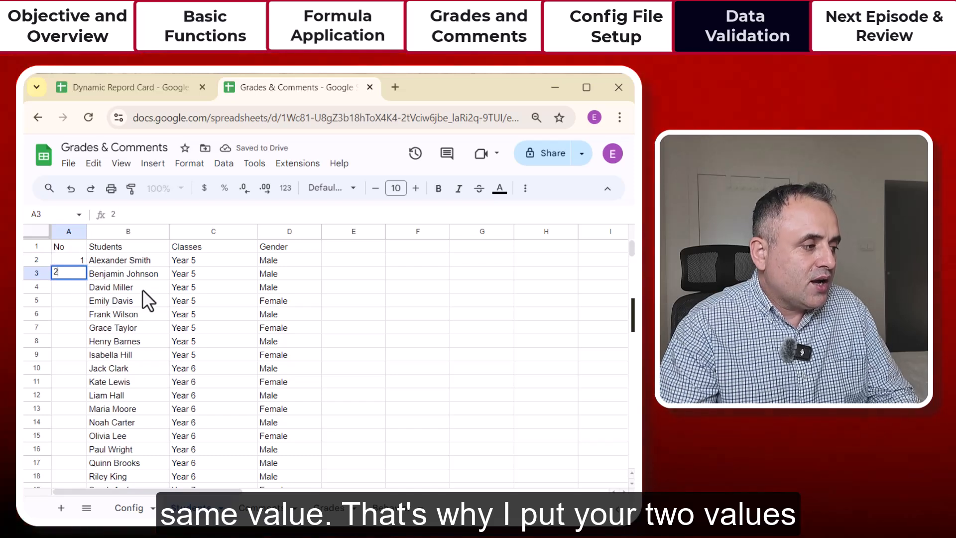
pyautogui.click(152, 297)
pyautogui.moveTo(76, 266); pyautogui.dragTo(86, 412)
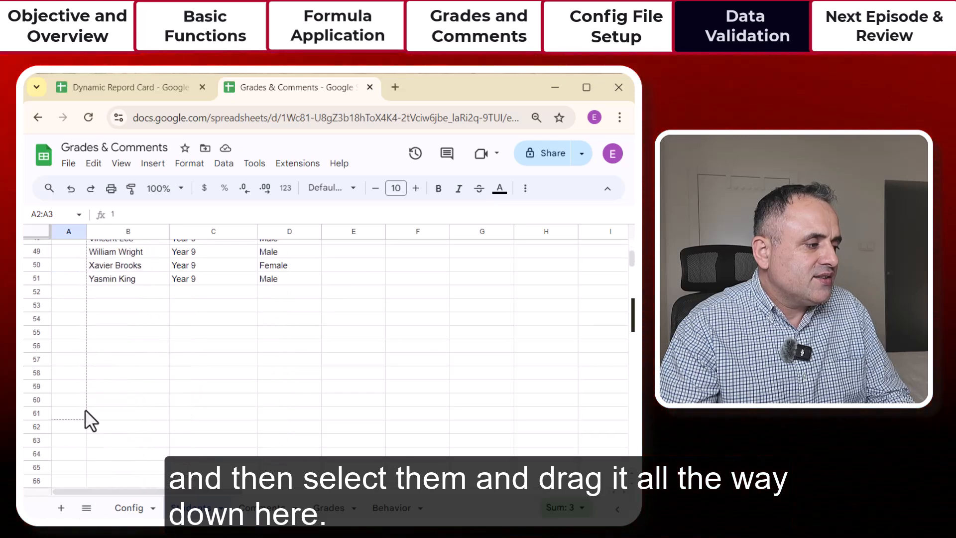
pyautogui.moveTo(82, 289); pyautogui.dragTo(81, 278)
pyautogui.scroll(13, 151, 321)
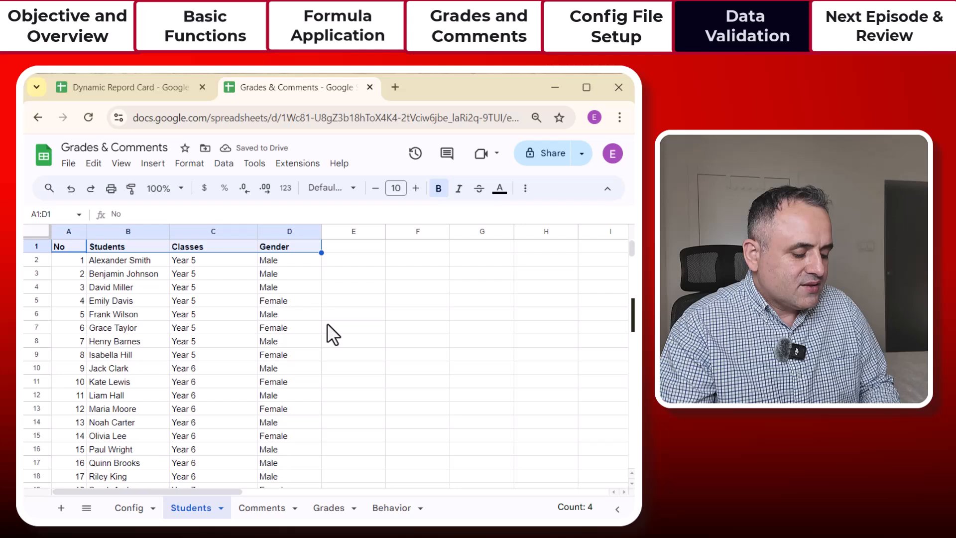
# Make the header cells A1:D1 of the Students sheet bold
pyautogui.click(327, 325)
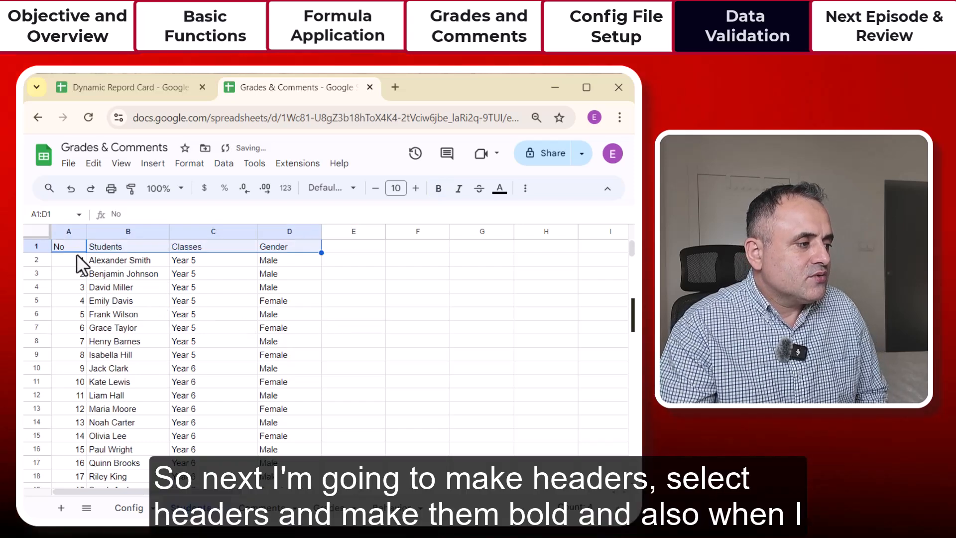
pyautogui.click(72, 249)
pyautogui.moveTo(71, 247); pyautogui.dragTo(264, 250)
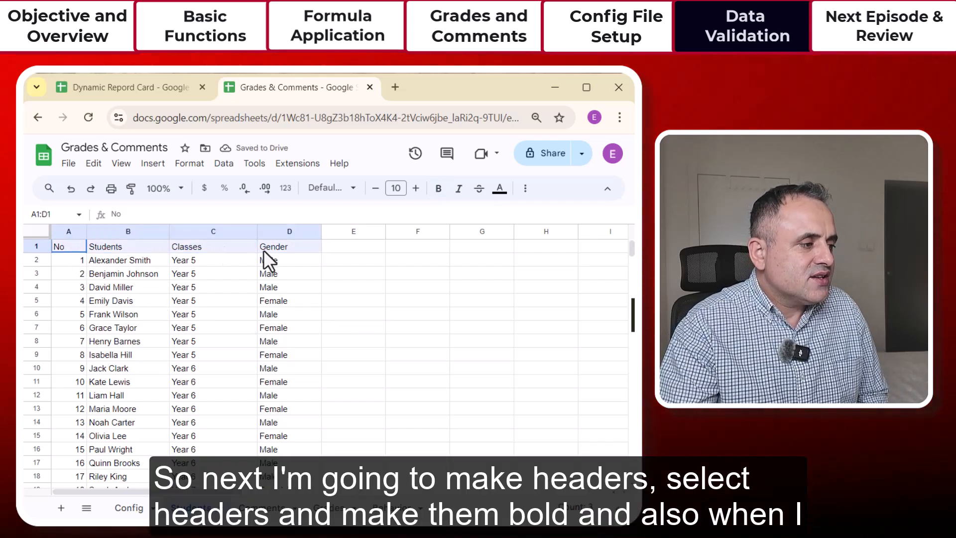
pyautogui.click(438, 188)
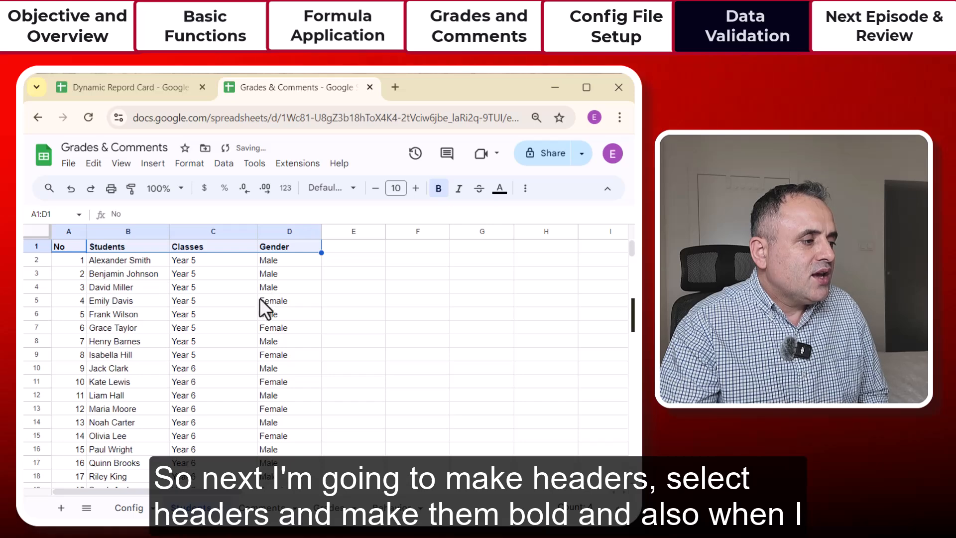
# Freeze row 1 of the Students sheet and check the header while moving through the list
pyautogui.scroll(-9, 256, 310)
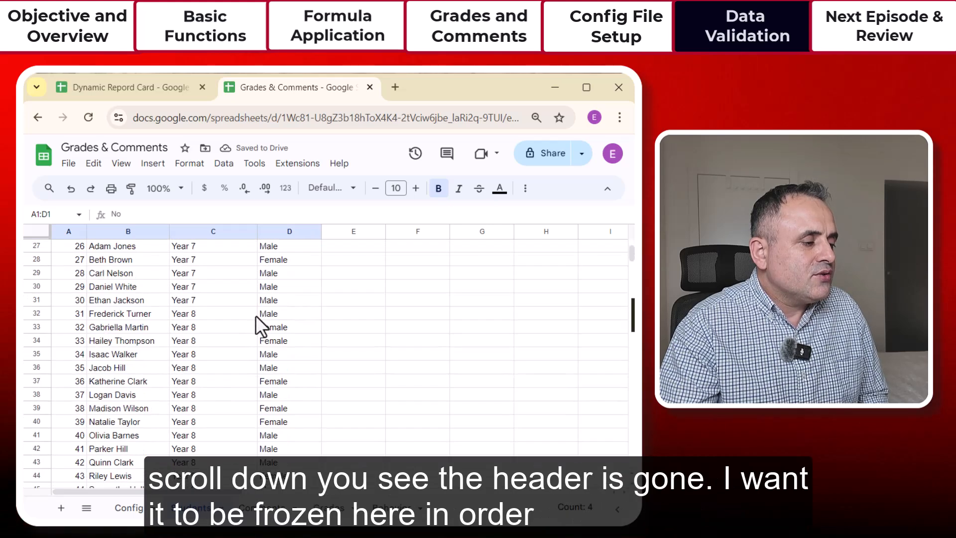
pyautogui.scroll(9, 255, 316)
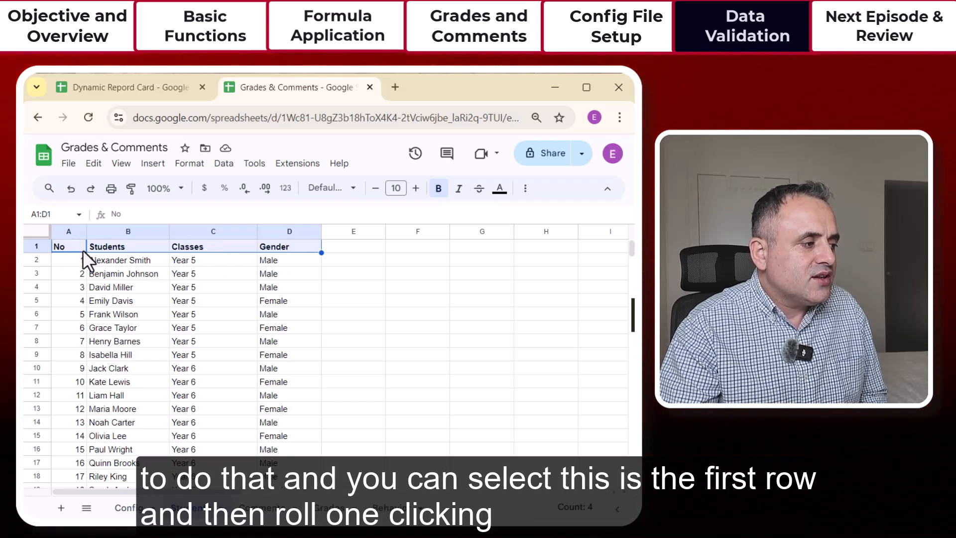
pyautogui.click(37, 247)
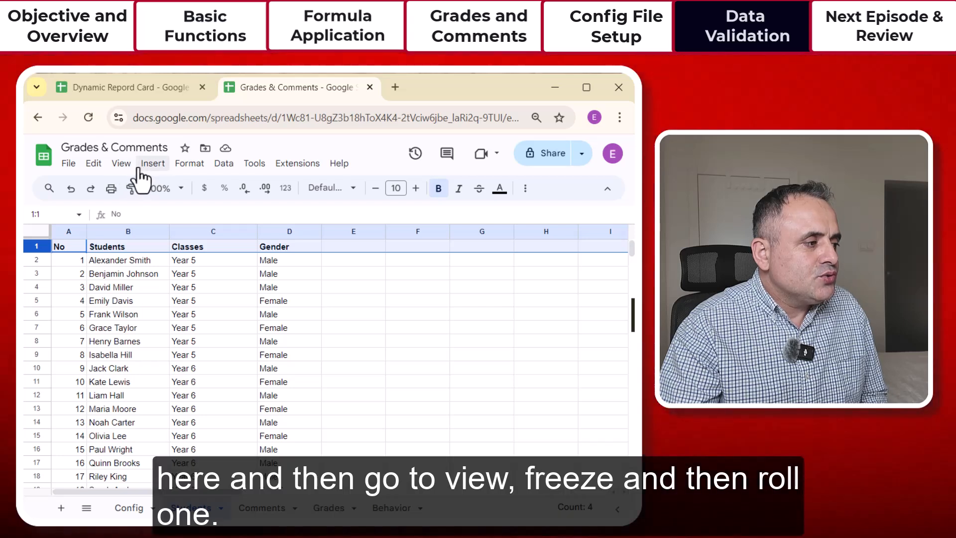
pyautogui.click(121, 165)
pyautogui.moveTo(142, 215)
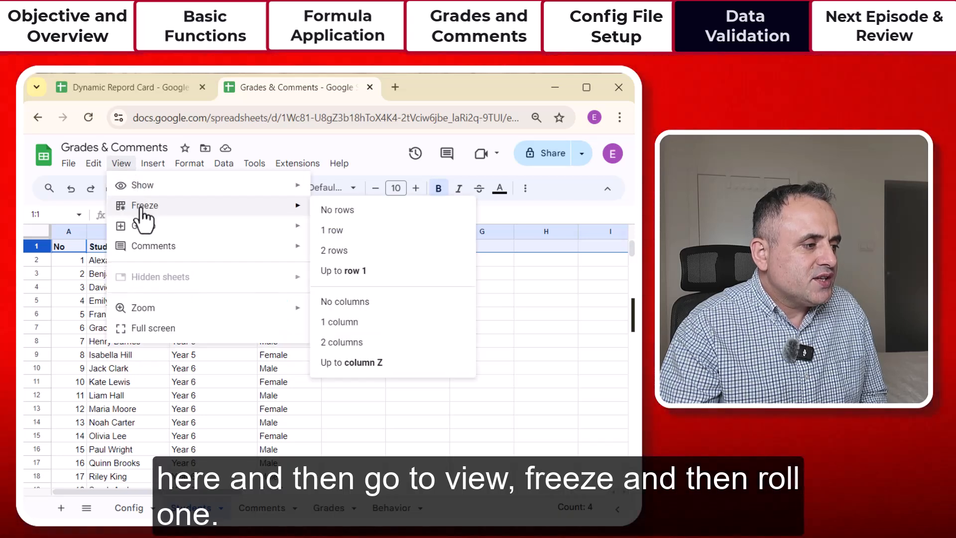
pyautogui.click(351, 231)
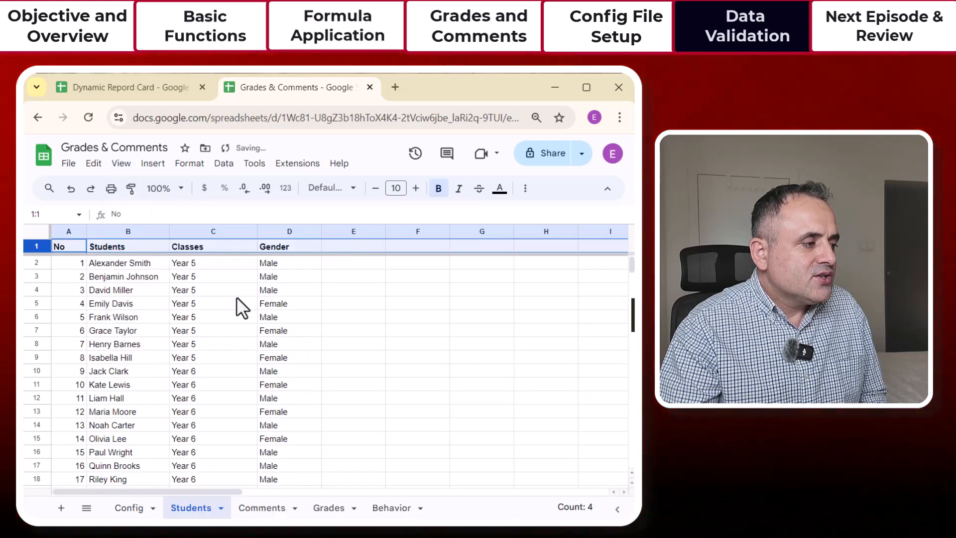
pyautogui.scroll(-10, 237, 299)
pyautogui.scroll(10, 237, 306)
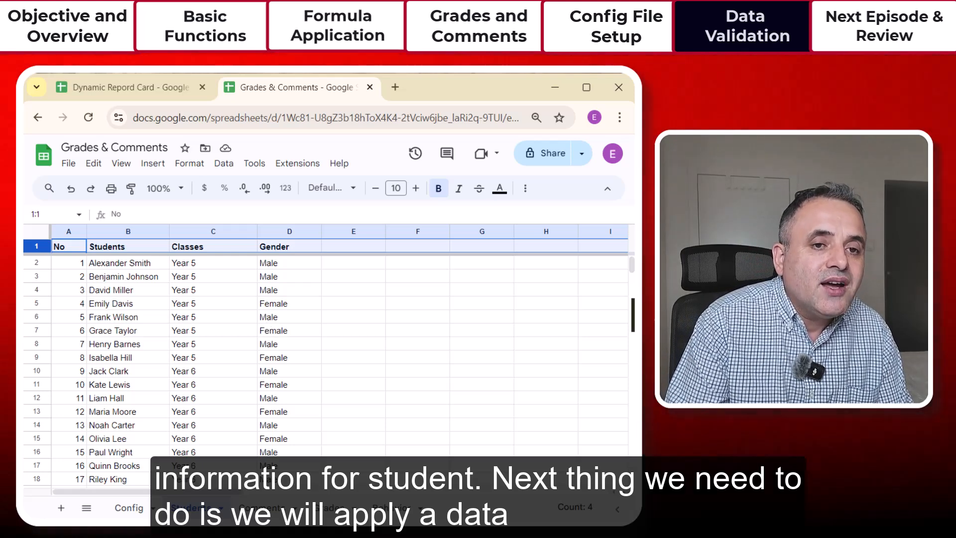
# Add a dropdown data validation rule with the items Female and Male to the Gender cells D2:D51
pyautogui.click(307, 276)
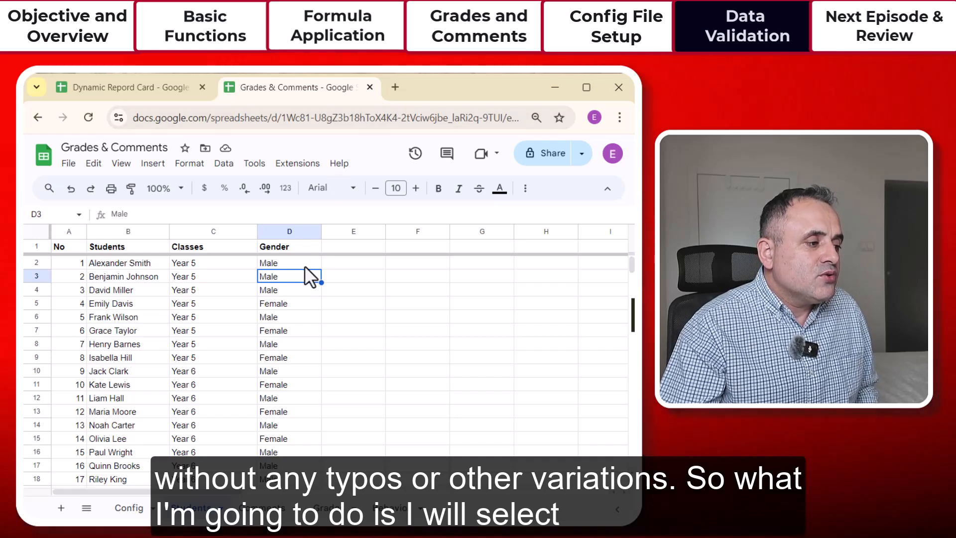
pyautogui.moveTo(303, 265); pyautogui.dragTo(289, 347)
pyautogui.scroll(10, 288, 347)
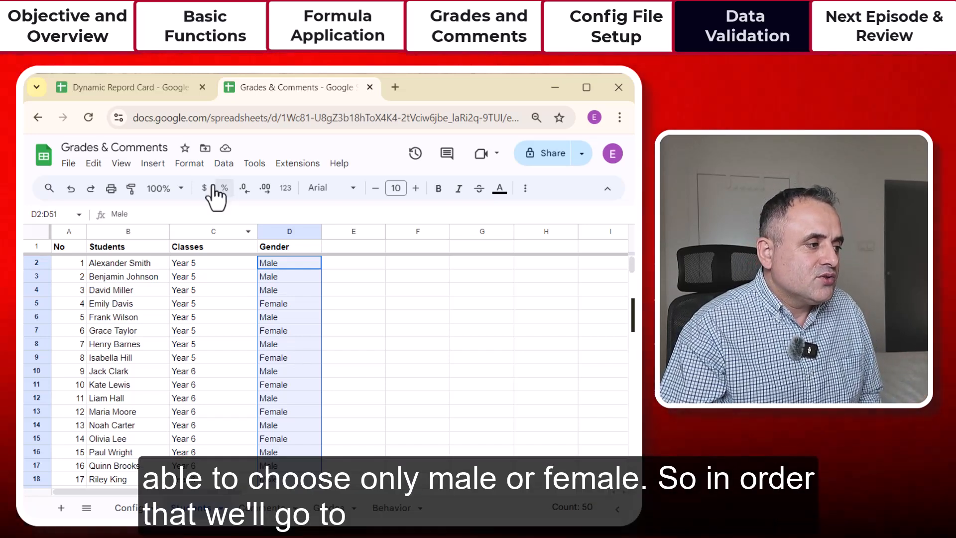
pyautogui.click(224, 165)
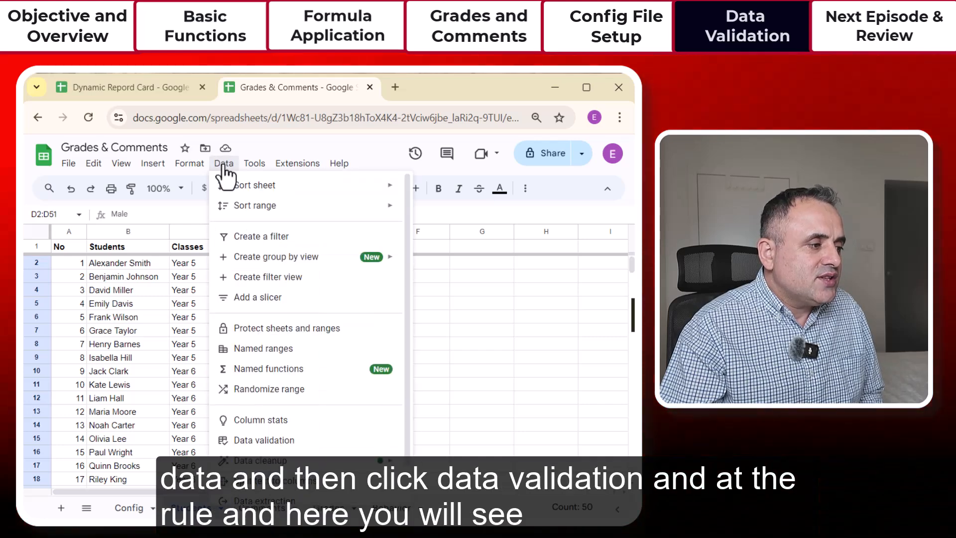
pyautogui.click(259, 442)
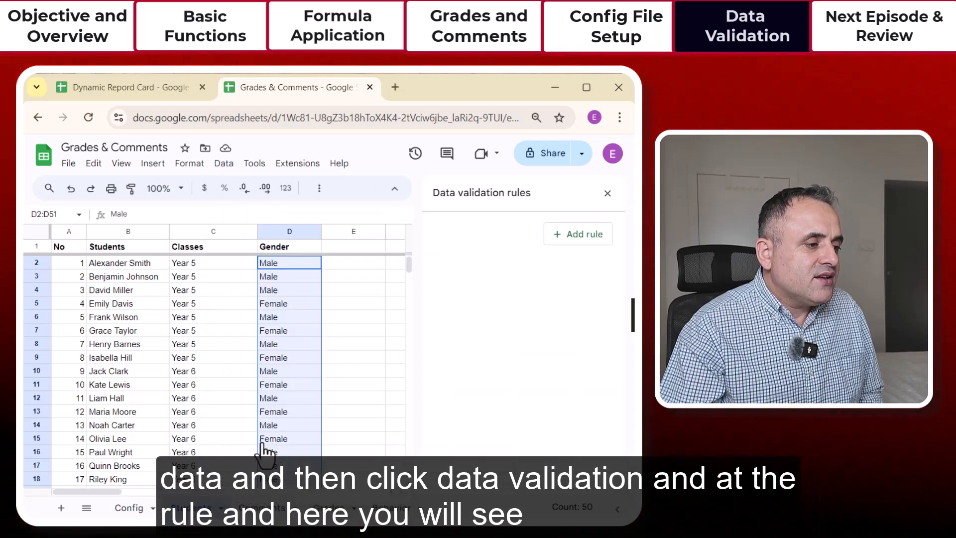
pyautogui.click(586, 239)
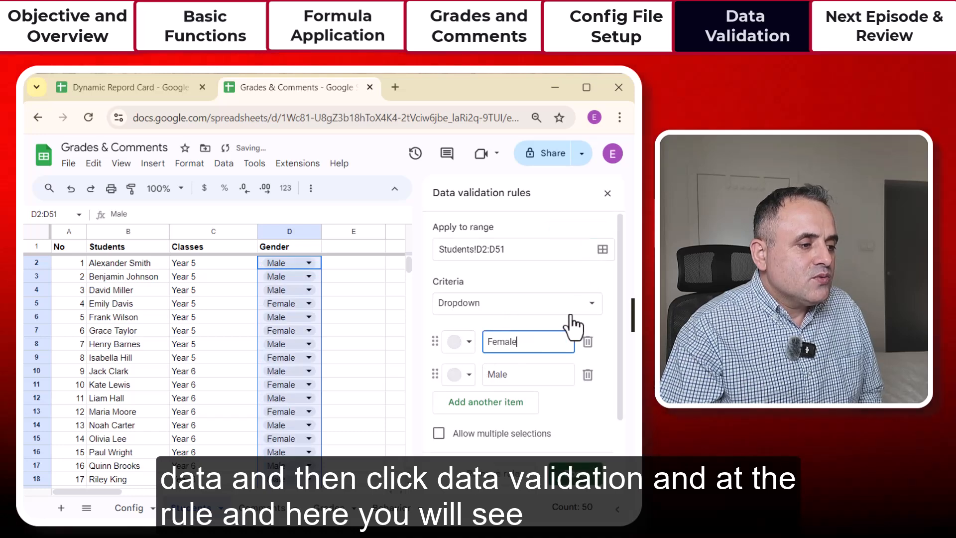
pyautogui.click(591, 306)
pyautogui.click(591, 306)
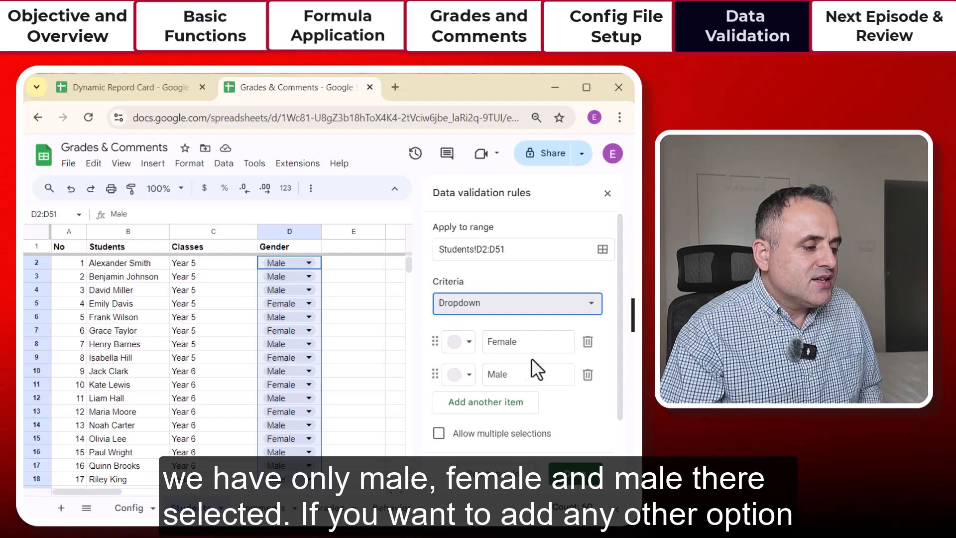
# Add an extra blank item to the gender dropdown, remove it again, and save the rule with Female and Male
pyautogui.scroll(-1, 529, 353)
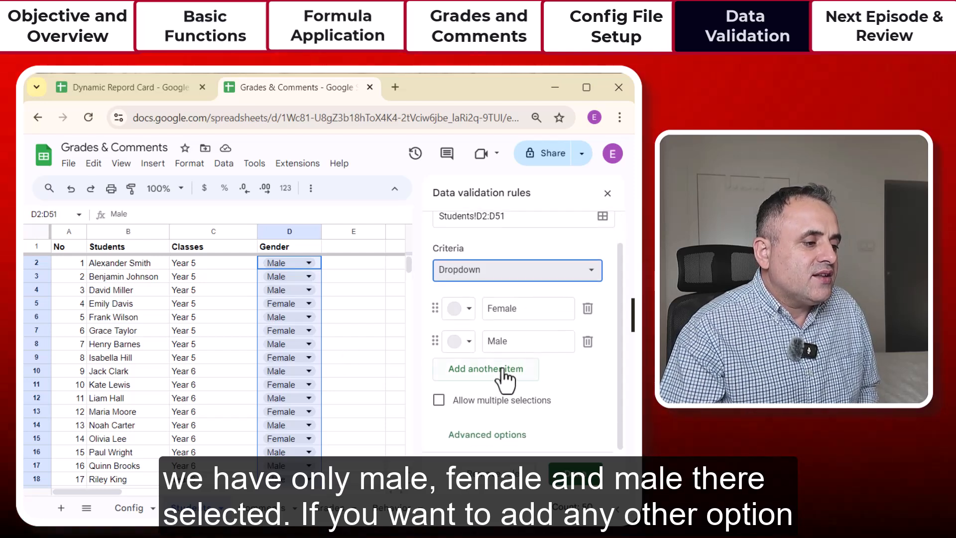
pyautogui.click(473, 380)
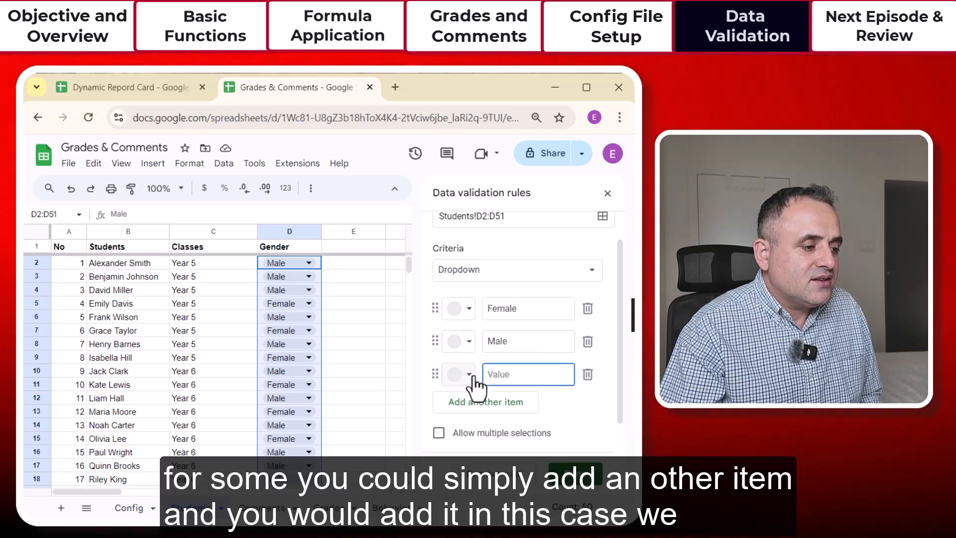
pyautogui.click(588, 375)
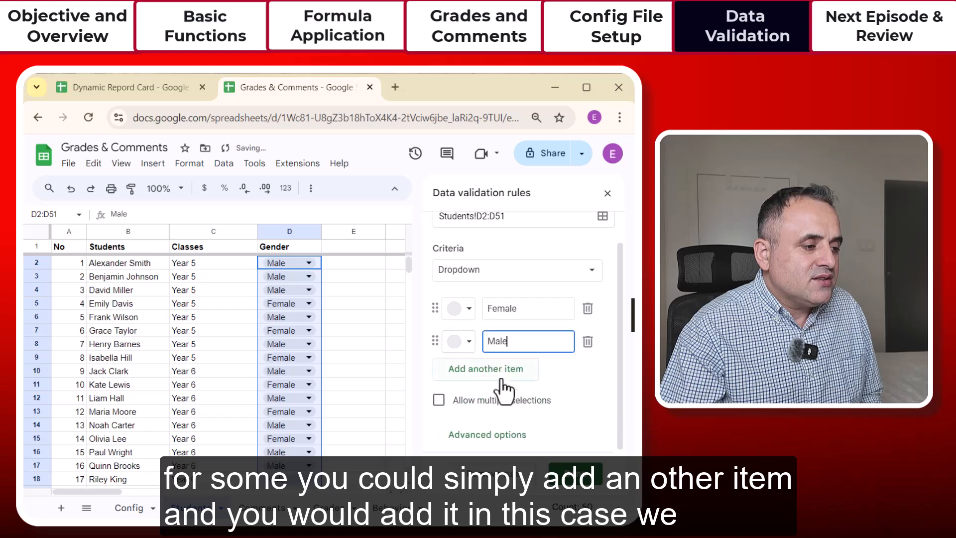
pyautogui.click(574, 476)
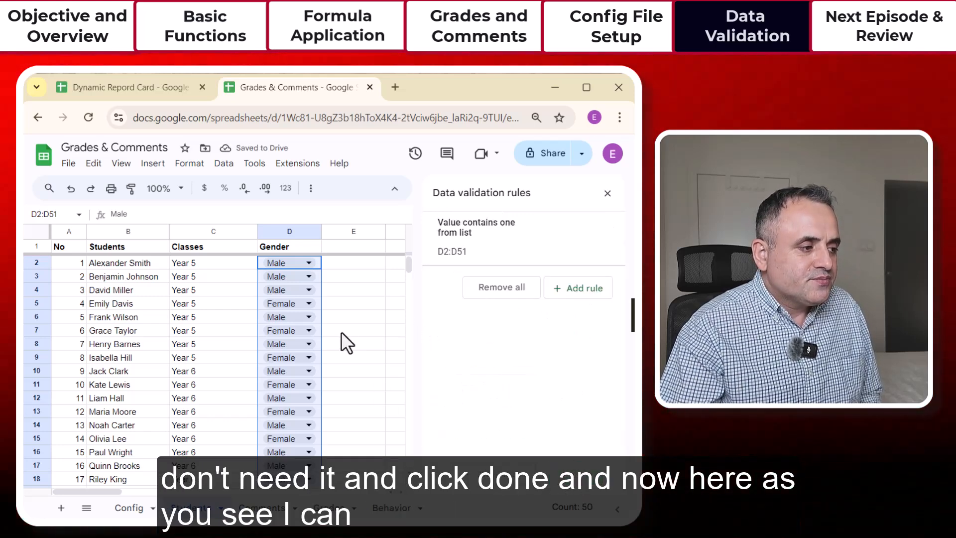
# Test the gender dropdown in D2 by choosing Male, and close the data validation rules
pyautogui.click(350, 288)
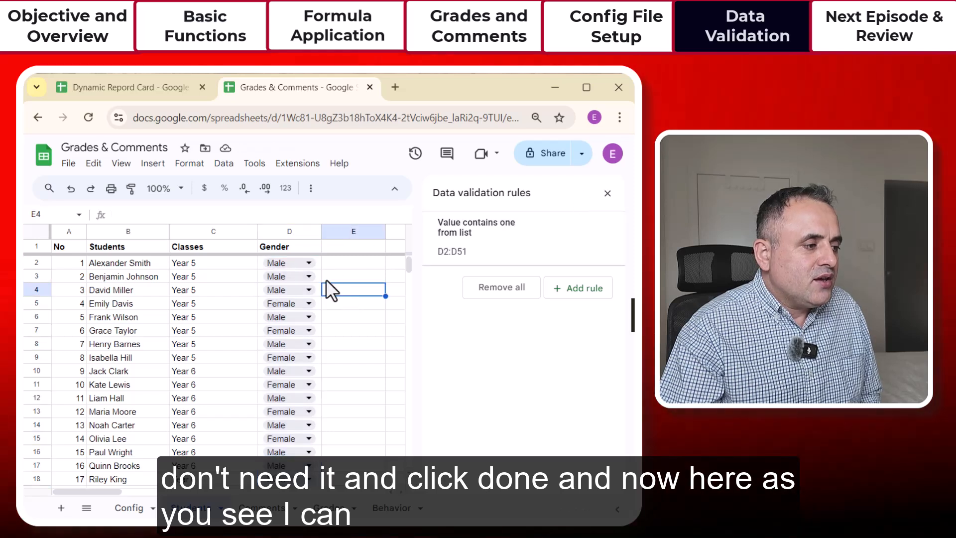
pyautogui.click(309, 263)
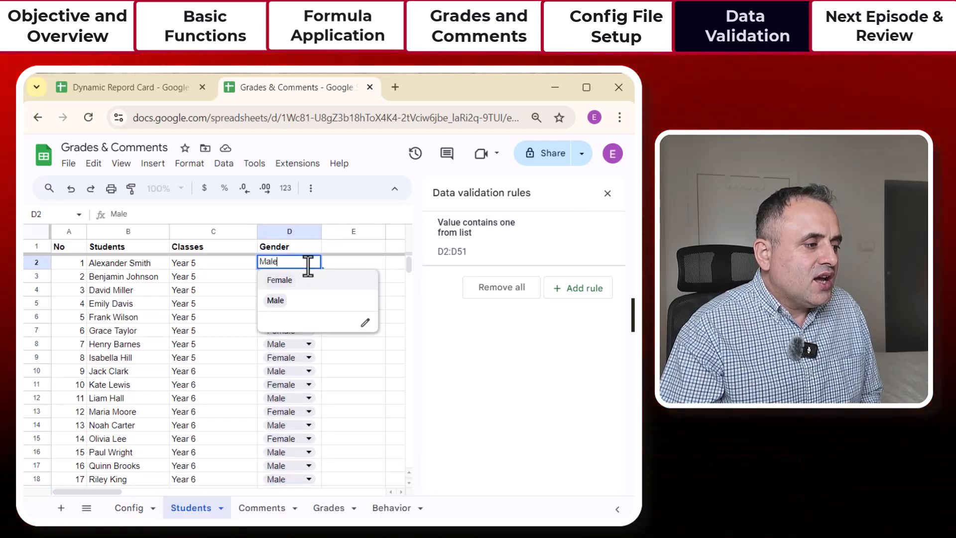
pyautogui.click(278, 302)
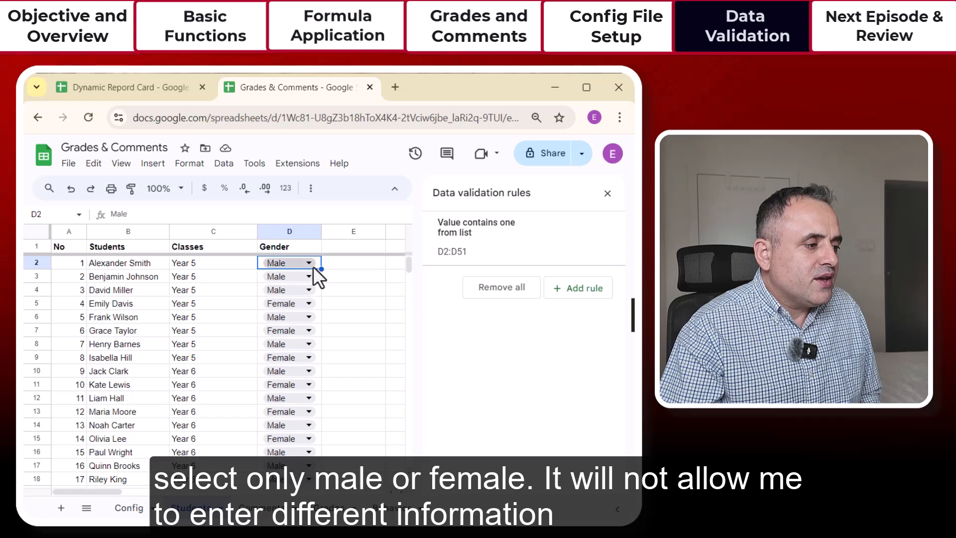
pyautogui.click(312, 264)
pyautogui.click(277, 303)
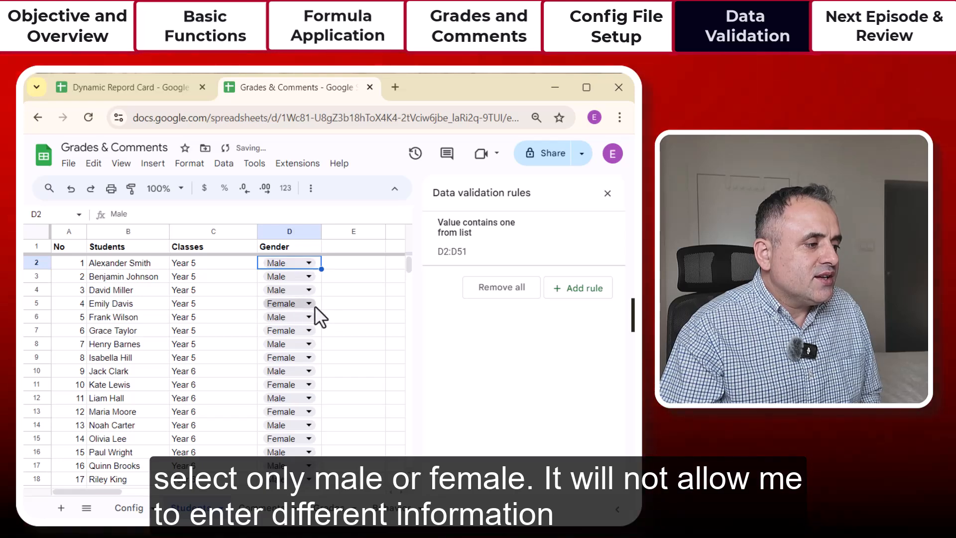
pyautogui.click(309, 263)
pyautogui.click(357, 382)
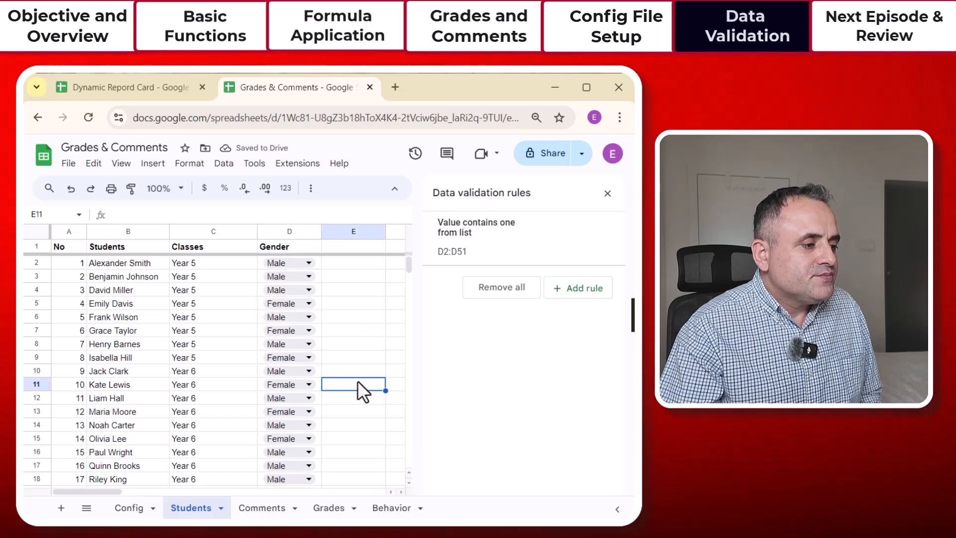
pyautogui.click(607, 194)
pyautogui.click(204, 264)
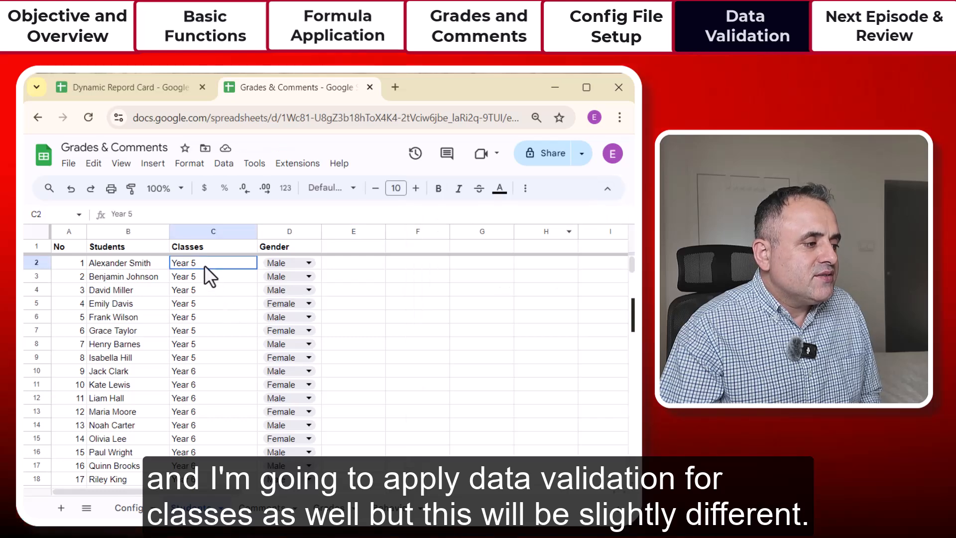
pyautogui.scroll(-12, 209, 301)
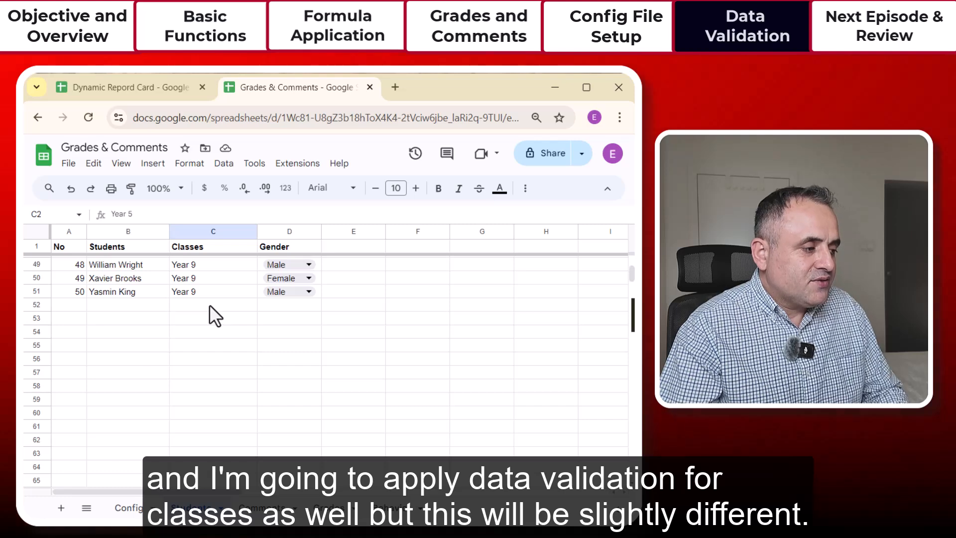
pyautogui.keyDown('shift'); pyautogui.click(208, 294); pyautogui.keyUp('shift')
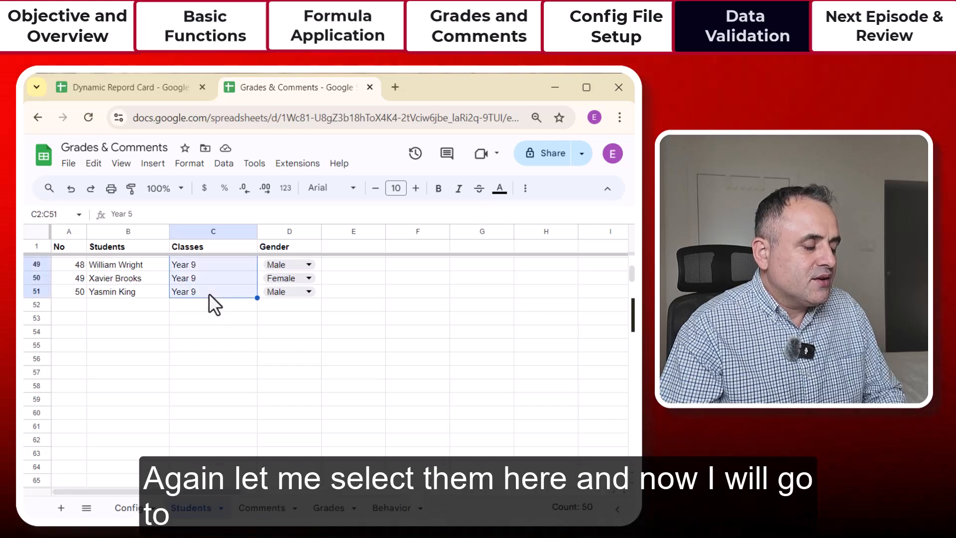
pyautogui.scroll(12, 211, 289)
pyautogui.click(223, 164)
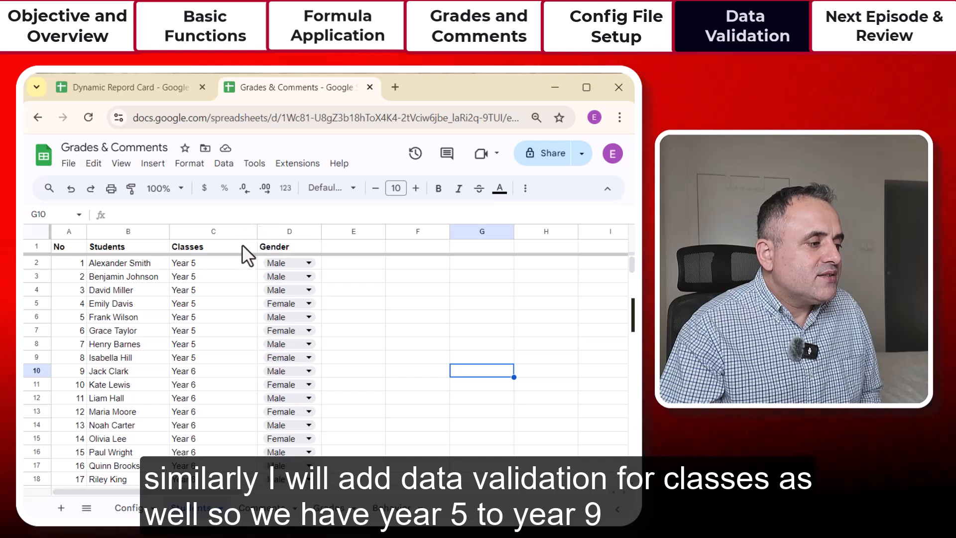
# Add a data validation rule to the Classes cells C2:C51 with the criteria Dropdown (from a range)
pyautogui.moveTo(211, 263); pyautogui.dragTo(199, 283)
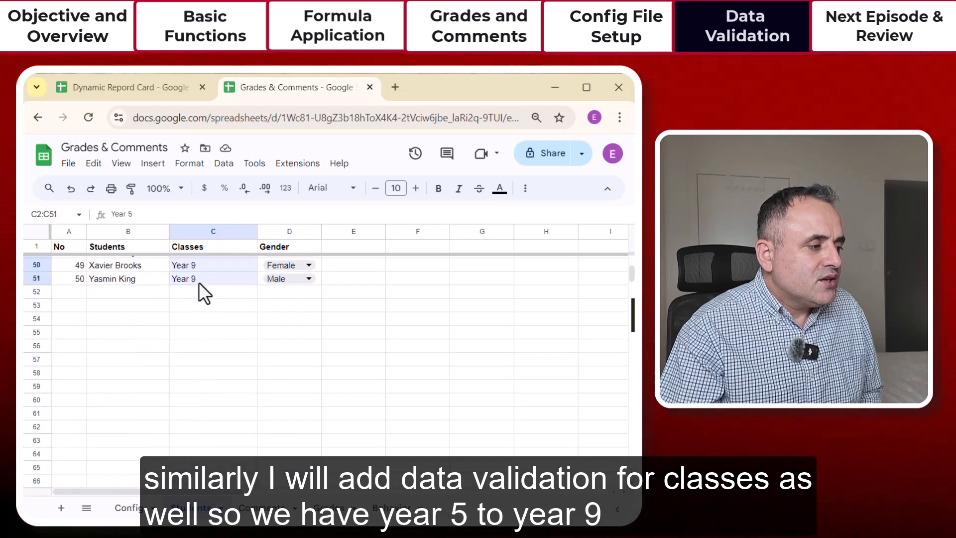
pyautogui.scroll(12, 214, 336)
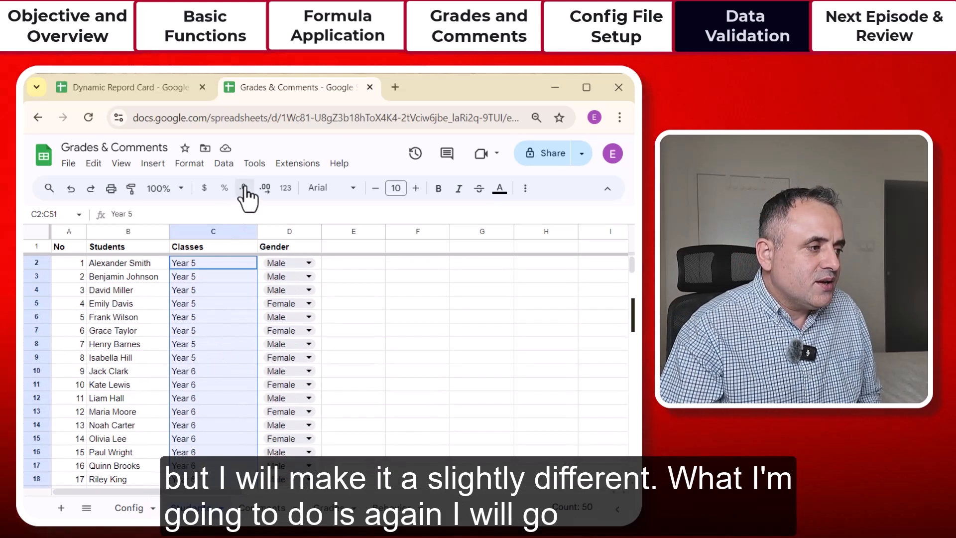
pyautogui.click(223, 164)
pyautogui.click(264, 440)
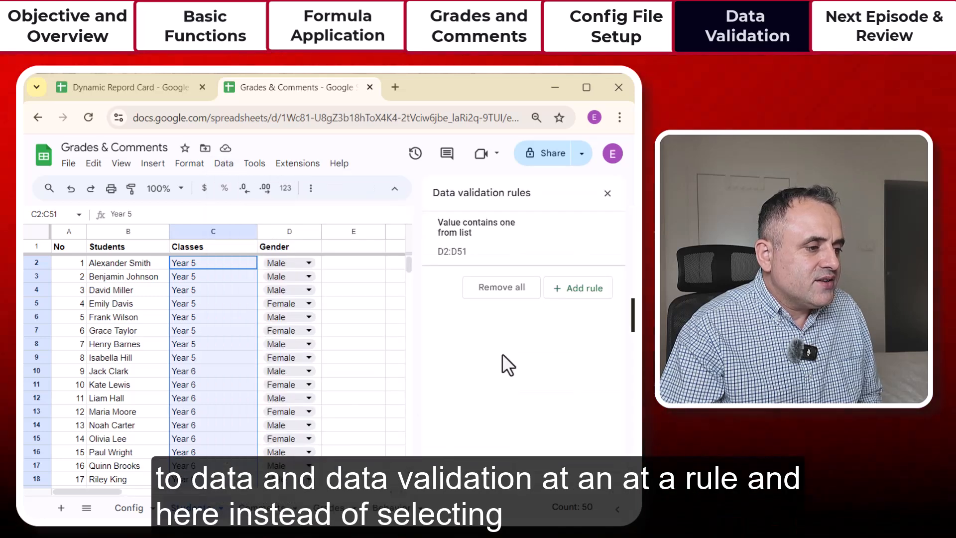
pyautogui.click(572, 289)
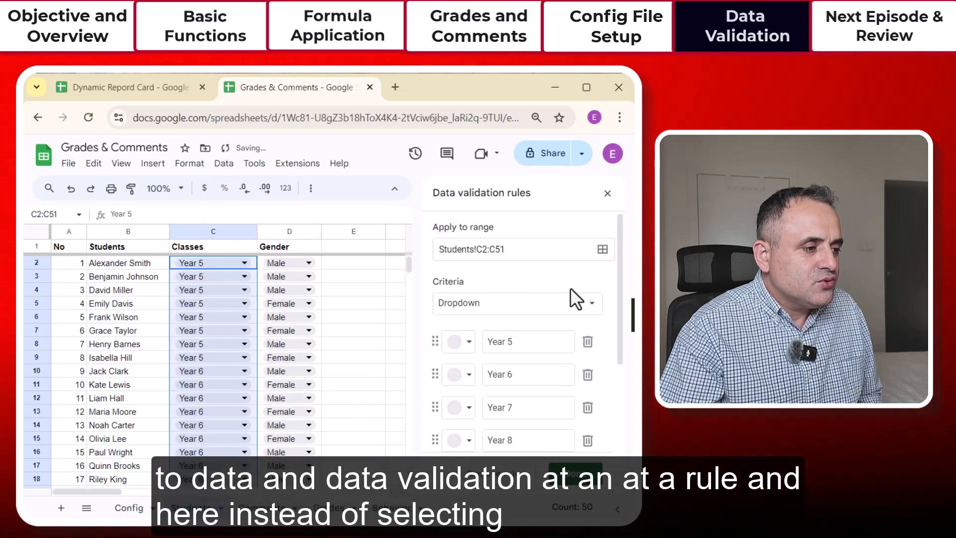
pyautogui.click(590, 306)
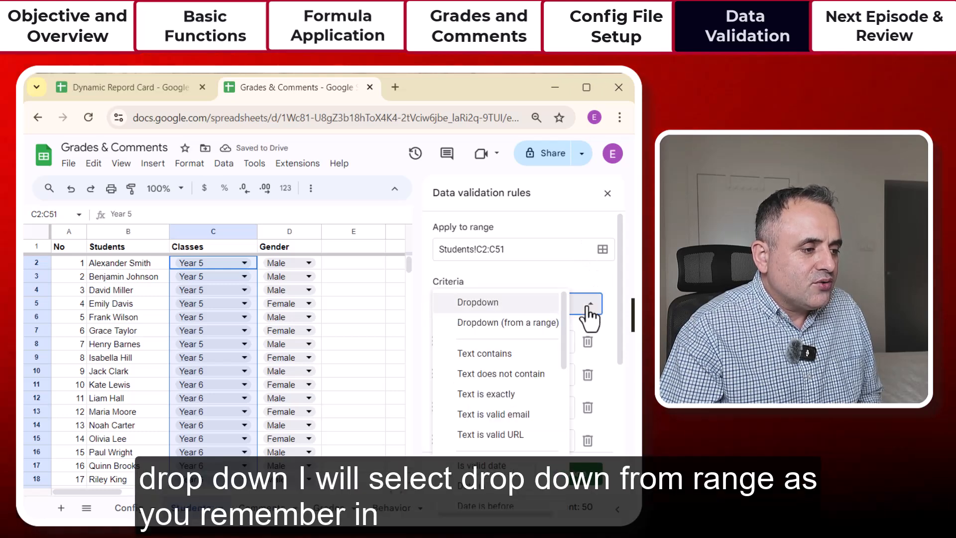
pyautogui.click(480, 328)
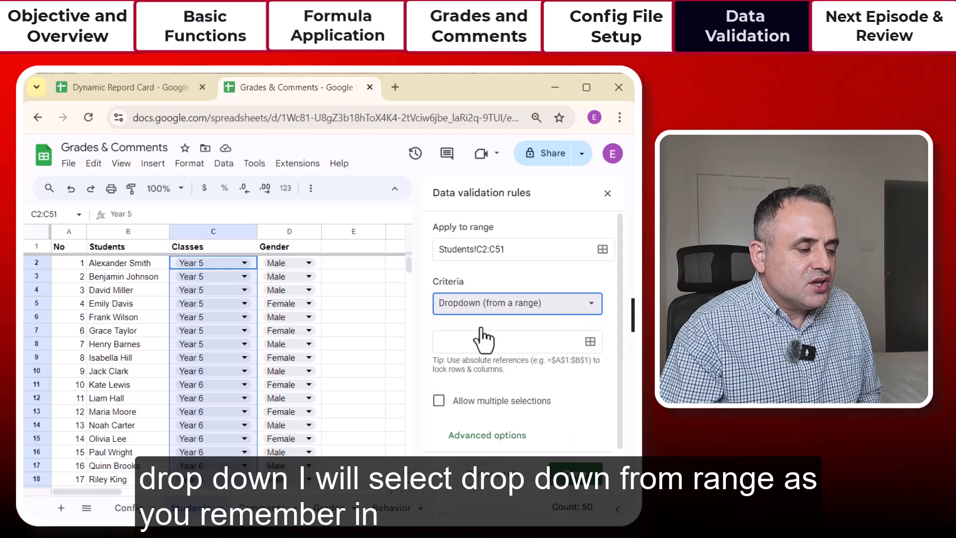
# Set the class dropdown's source range to the Classes column cells H4:H13 on the Config sheet
pyautogui.click(125, 507)
pyautogui.moveTo(249, 373); pyautogui.dragTo(280, 413)
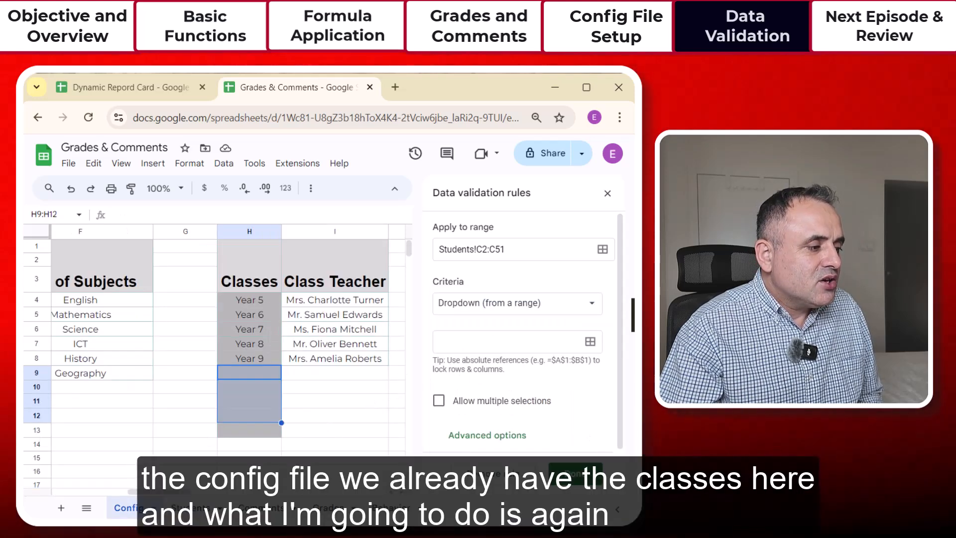
pyautogui.moveTo(251, 302); pyautogui.dragTo(248, 363)
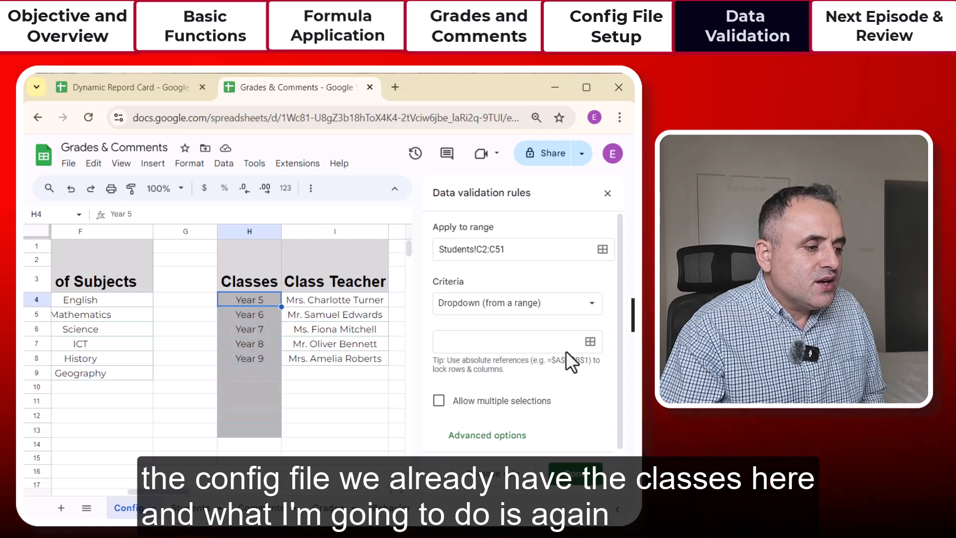
pyautogui.click(590, 343)
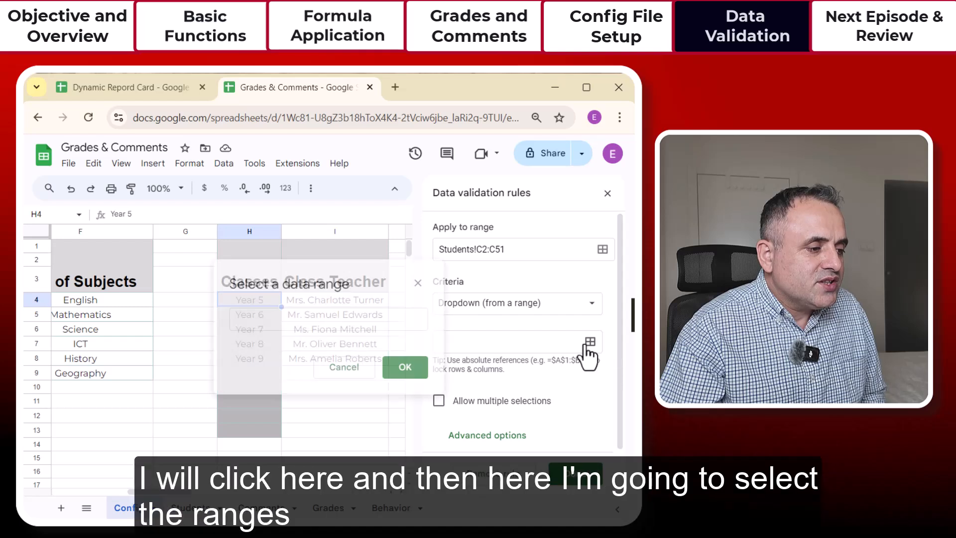
pyautogui.click(303, 322)
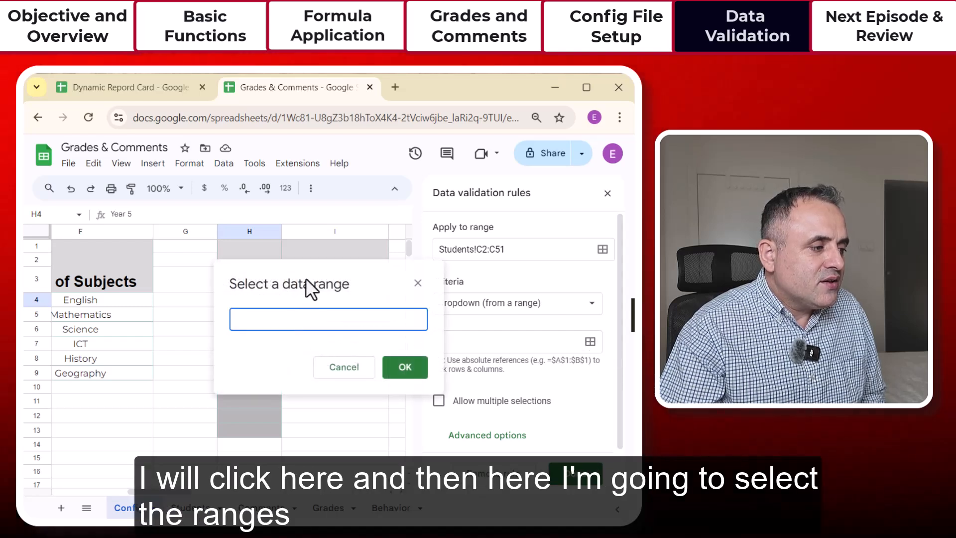
pyautogui.moveTo(333, 275); pyautogui.dragTo(447, 274)
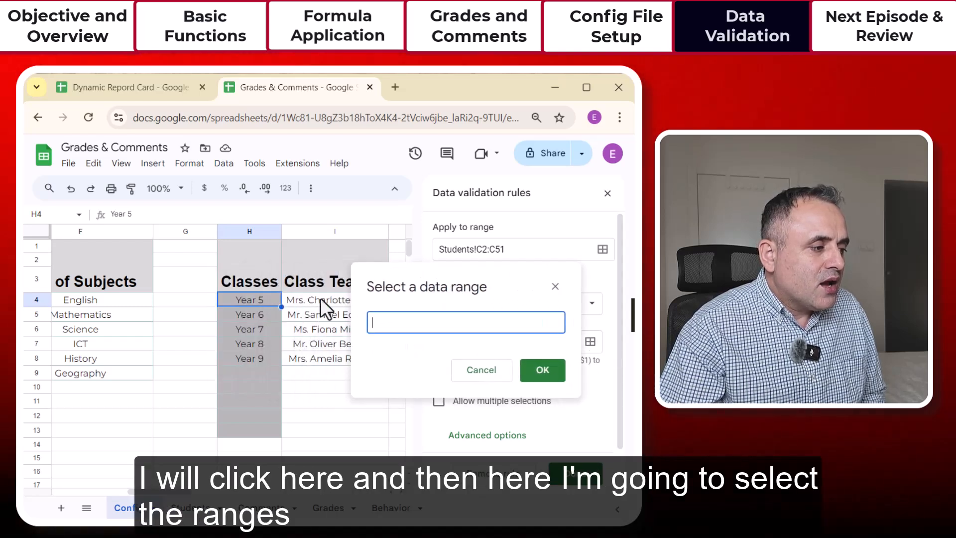
pyautogui.click(251, 303)
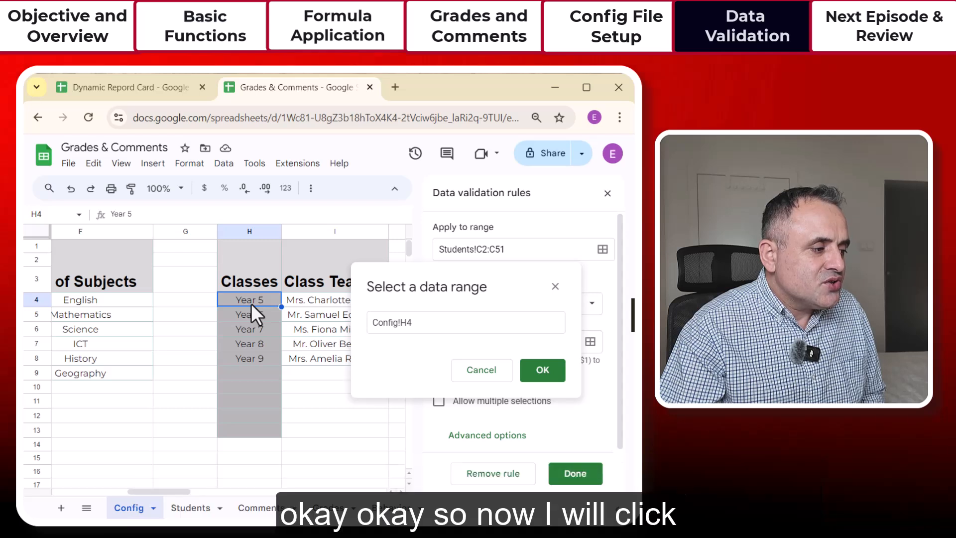
pyautogui.moveTo(251, 303); pyautogui.dragTo(248, 430)
pyautogui.click(526, 378)
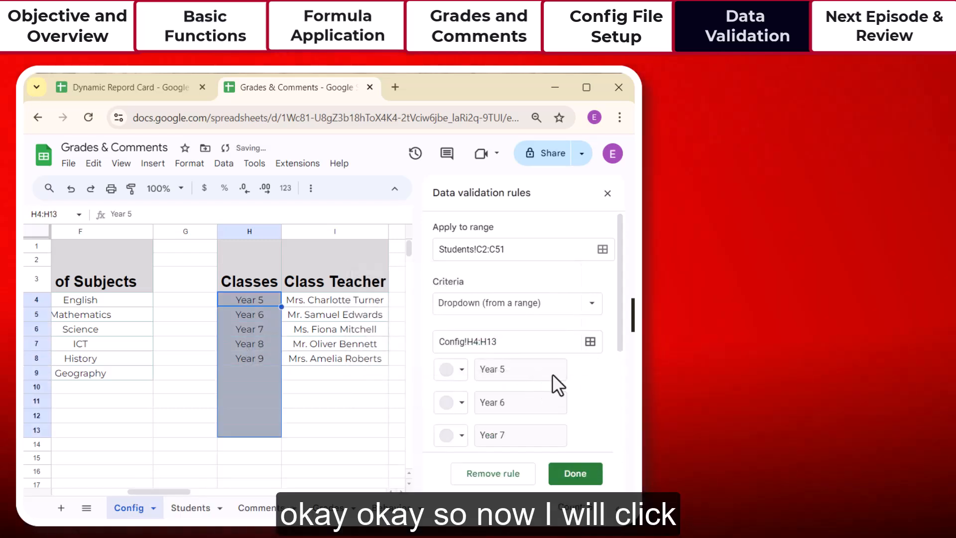
# Review the items of the class dropdown rule and save it
pyautogui.scroll(-3, 533, 396)
pyautogui.scroll(3, 502, 352)
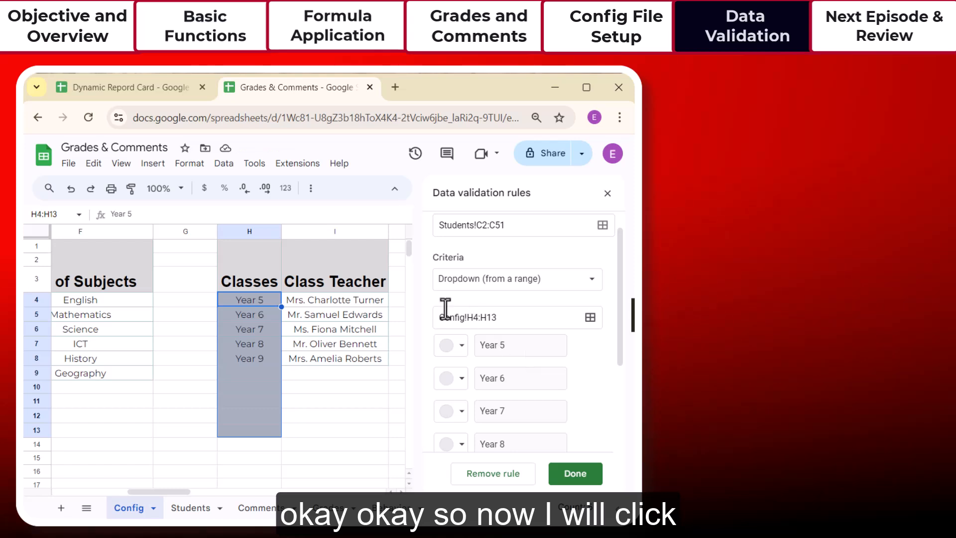
pyautogui.scroll(-3, 533, 349)
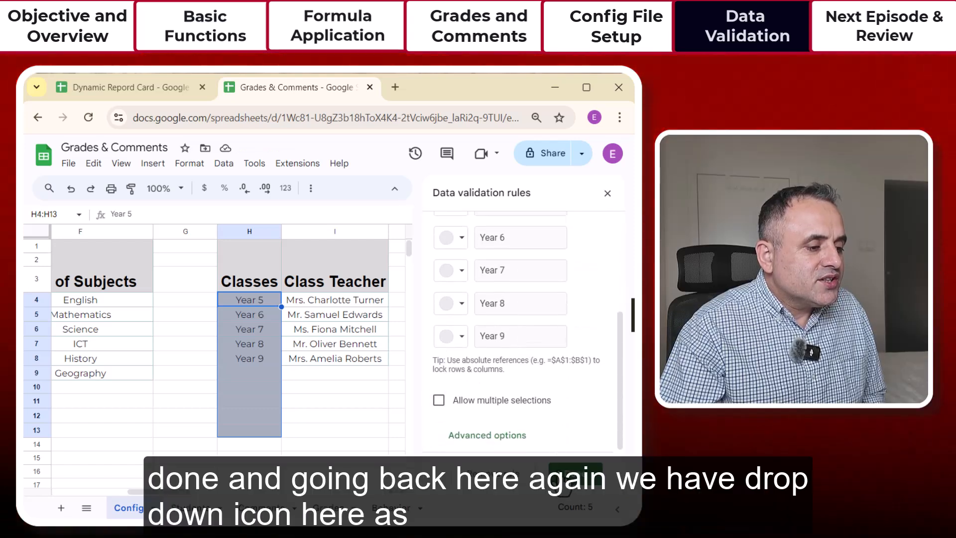
pyautogui.click(572, 472)
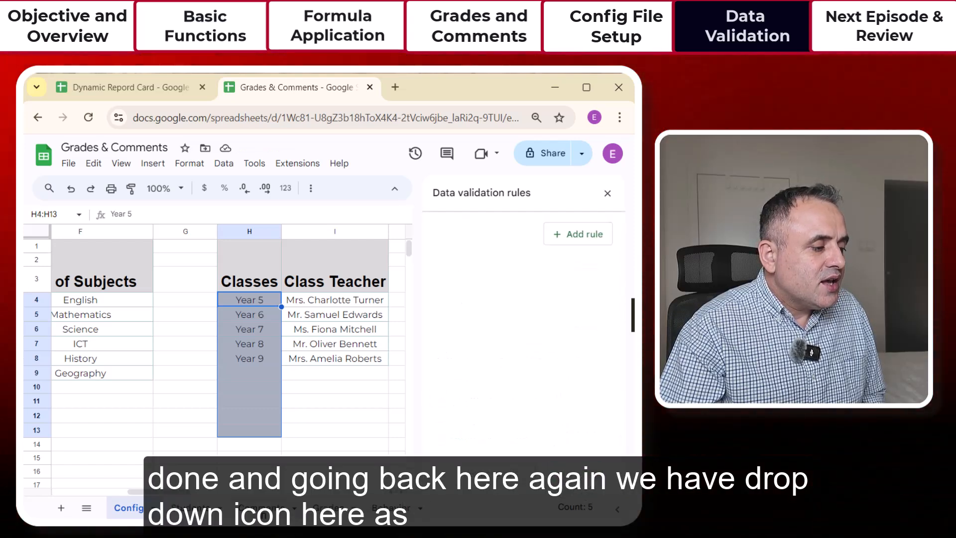
# Return to the Students sheet and check the class options in C2 without changing the value
pyautogui.click(190, 507)
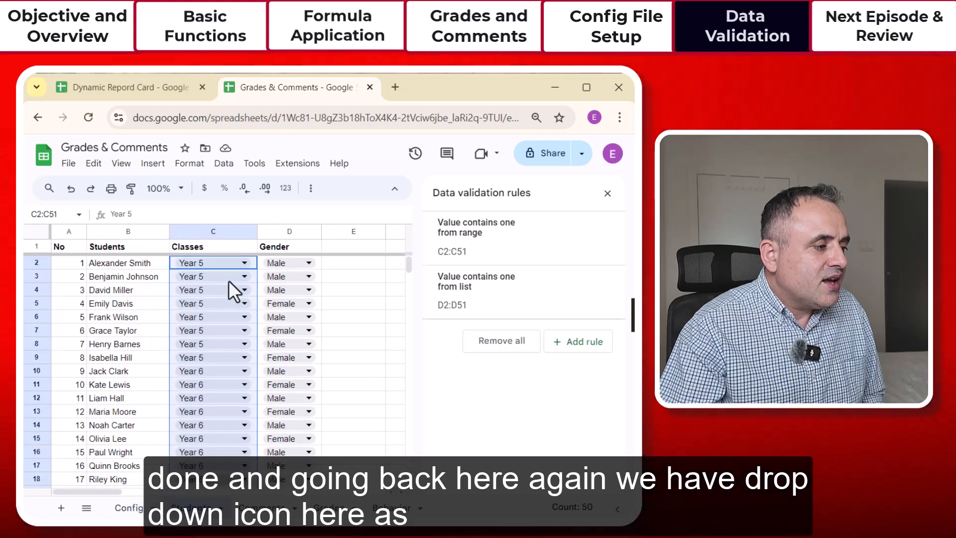
pyautogui.click(243, 266)
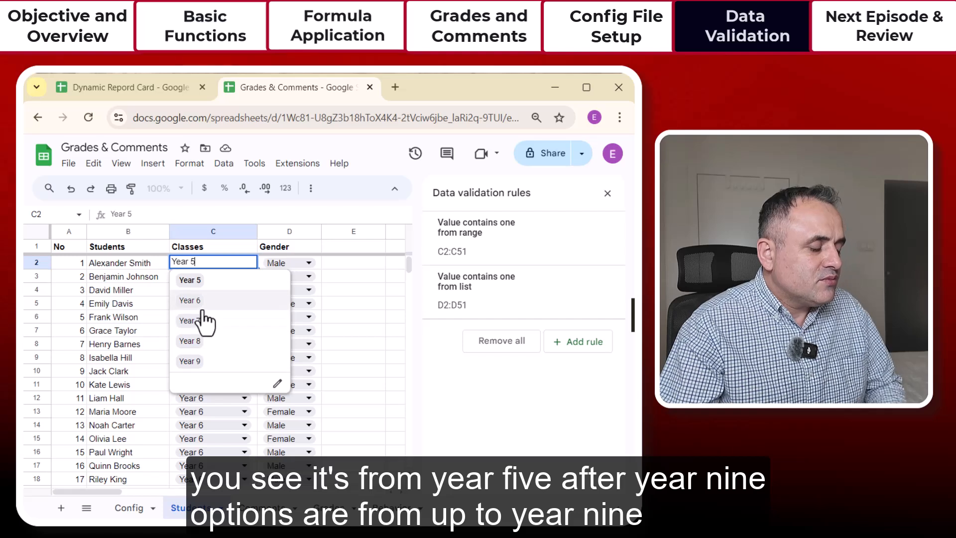
pyautogui.press('Escape')
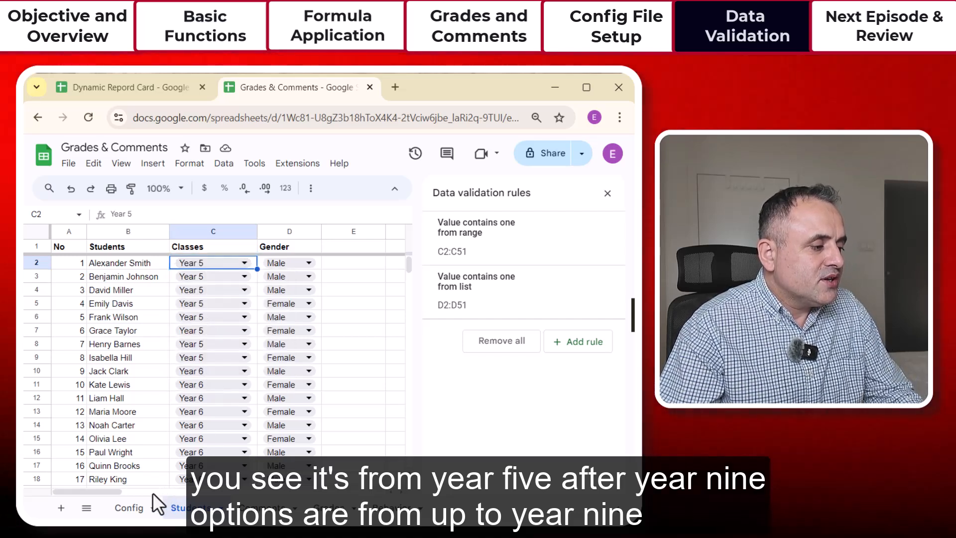
# Extend the Classes list on the Config sheet by filling Year 9 down three more cells, starting with Year 10
pyautogui.click(140, 508)
pyautogui.click(254, 358)
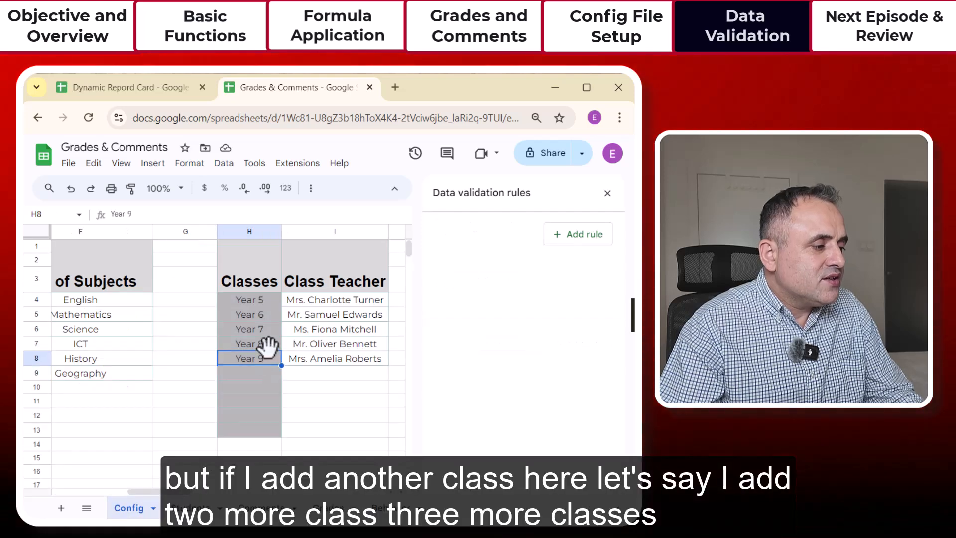
pyautogui.moveTo(269, 348); pyautogui.dragTo(276, 403)
# Check the C2 class dropdown on the Students sheet for the added classes, keeping Year 5
pyautogui.click(194, 508)
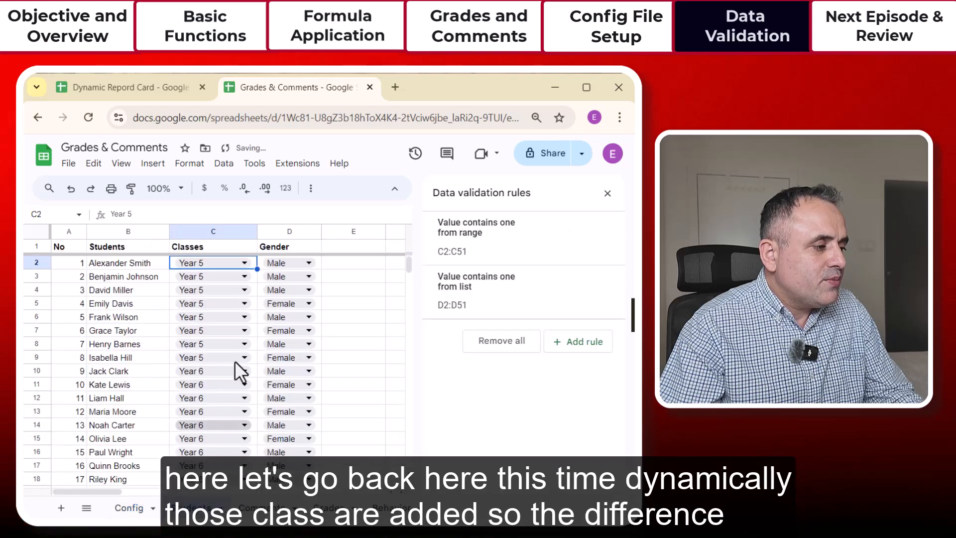
pyautogui.click(249, 264)
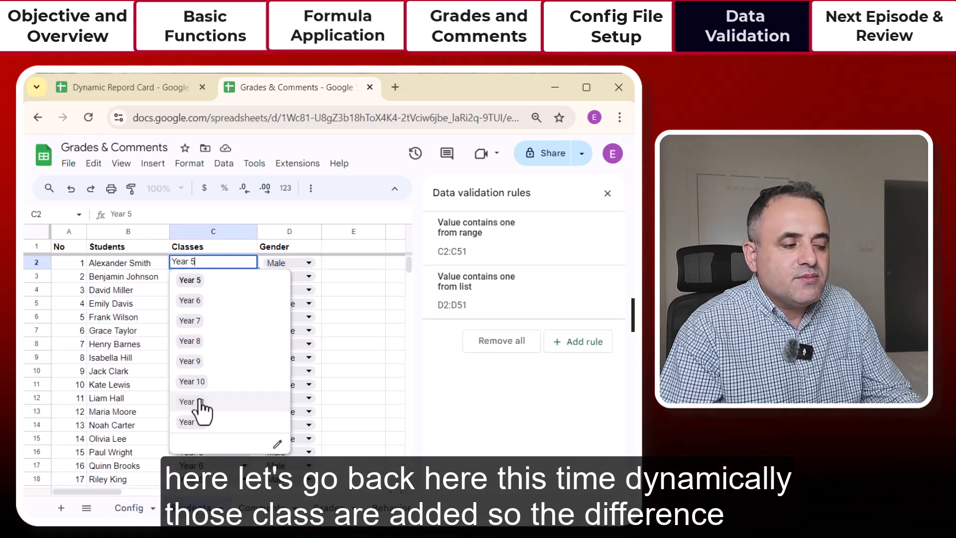
pyautogui.press('Tab')
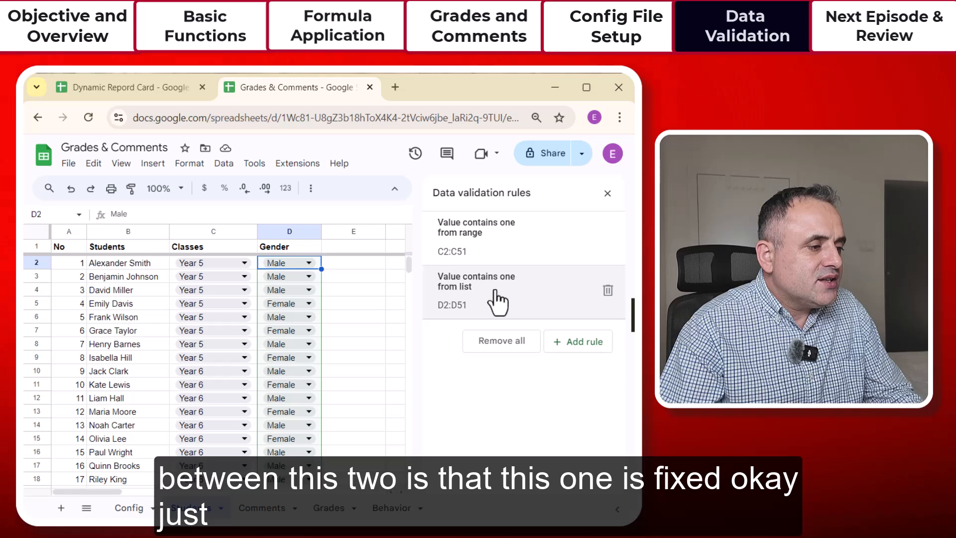
# Compare the gender rule's fixed items with the class rule's source range, highlighting the Config reference
pyautogui.click(451, 297)
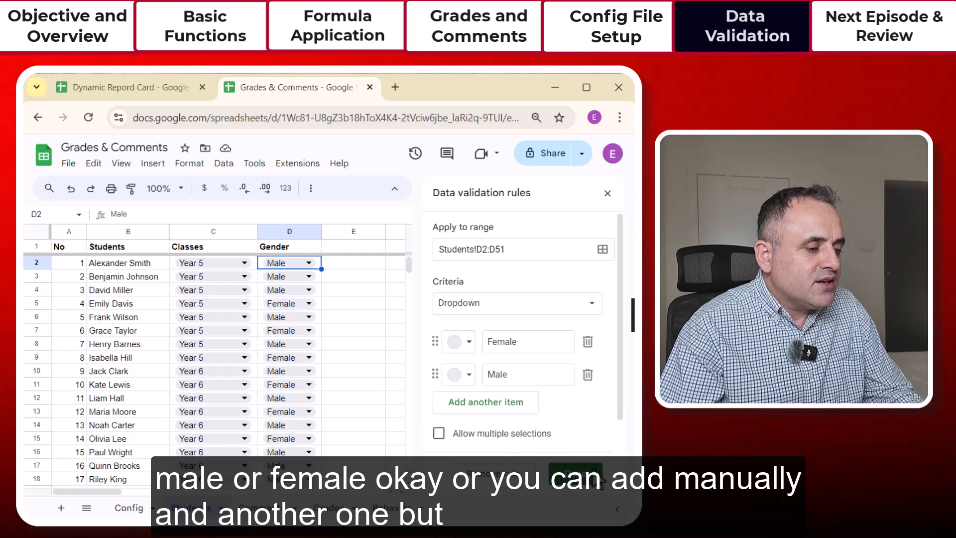
pyautogui.click(580, 474)
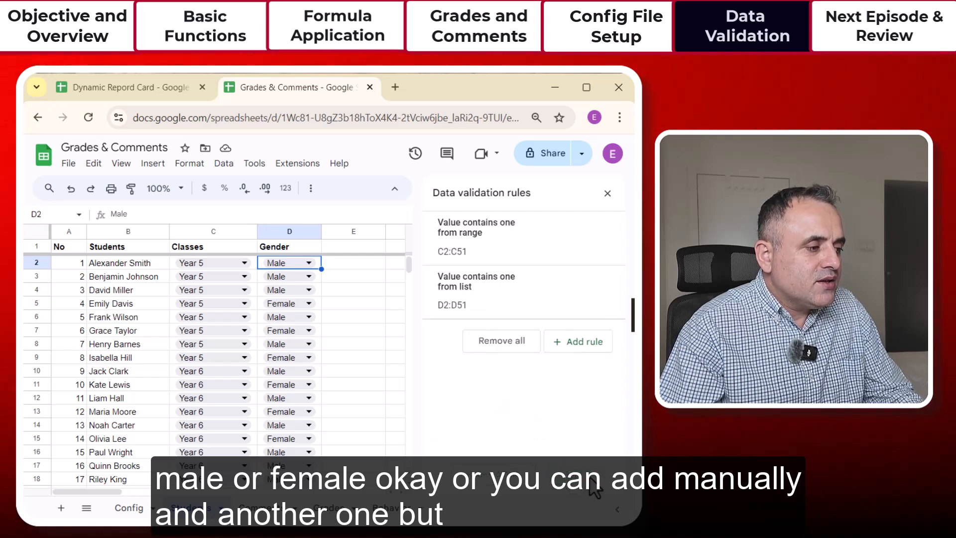
pyautogui.click(490, 254)
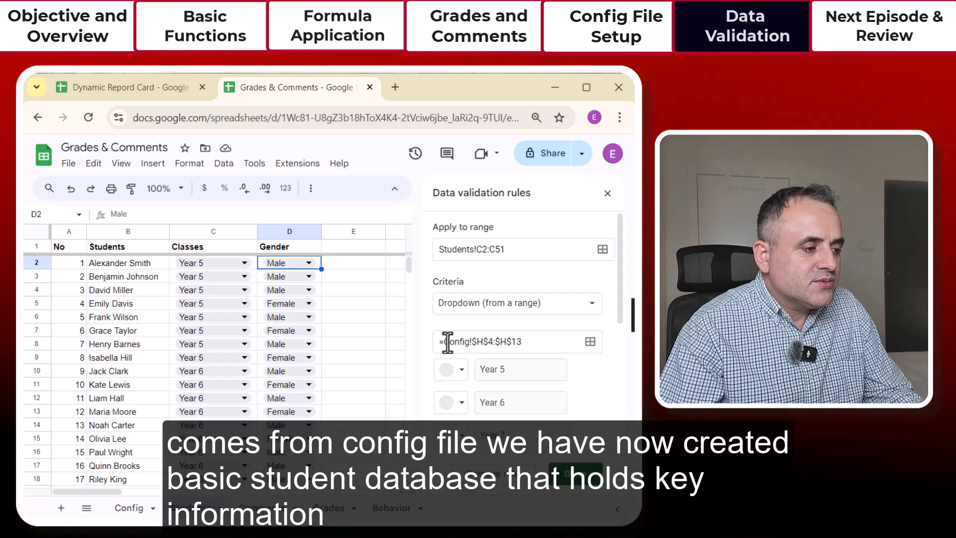
pyautogui.moveTo(446, 342); pyautogui.dragTo(572, 340)
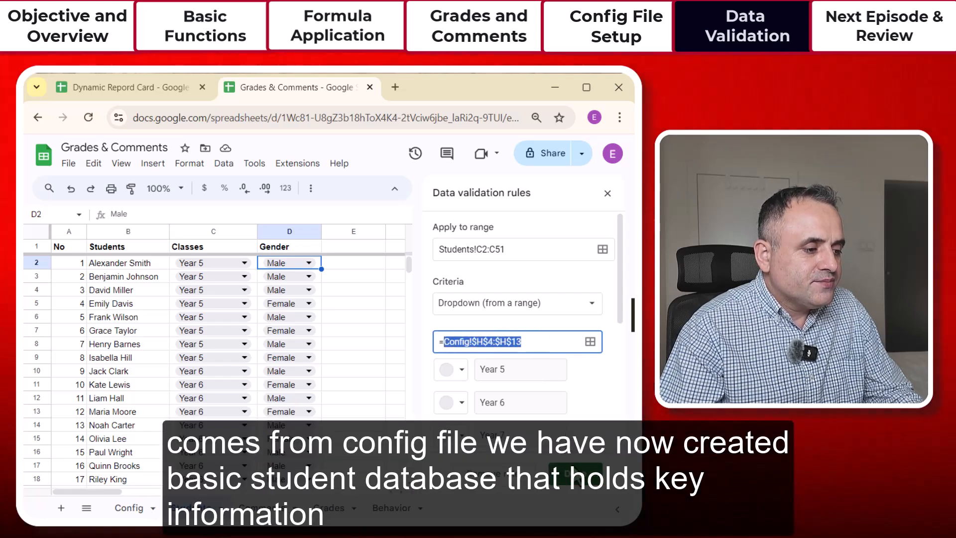